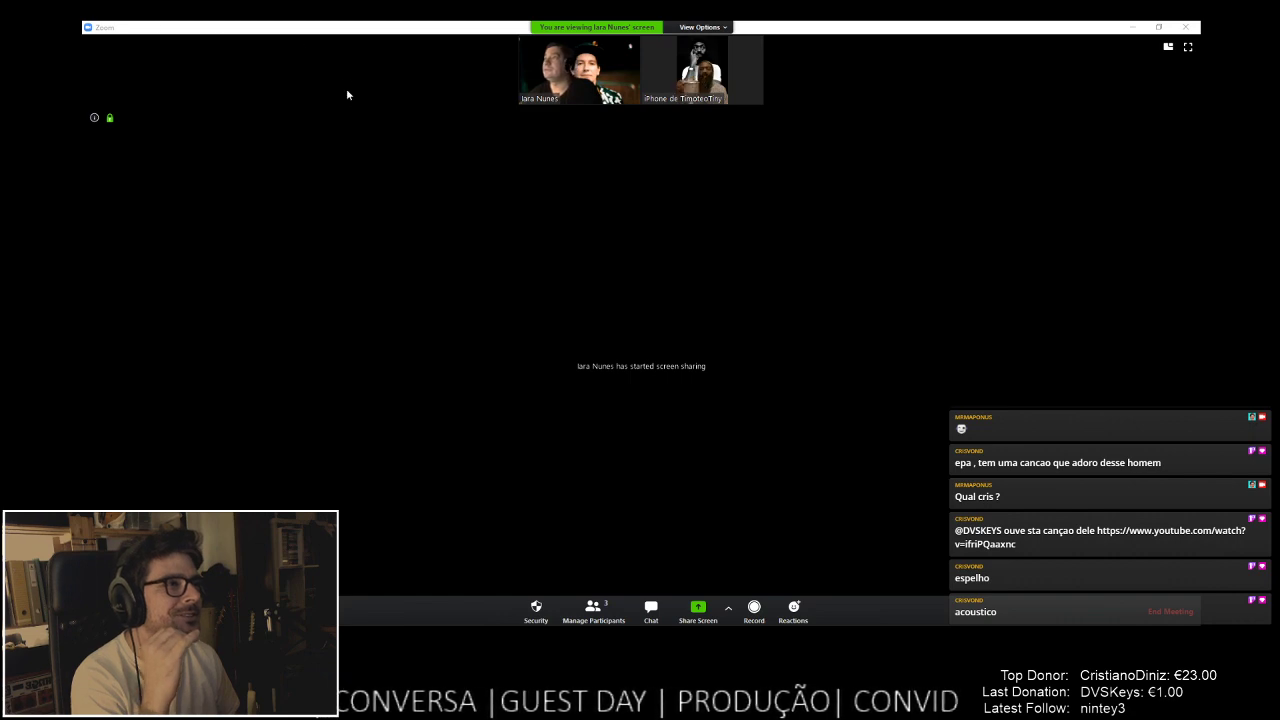
- Move the floating participant video panel above the shared session and close the floating colour palette
mouse_move(591, 66)
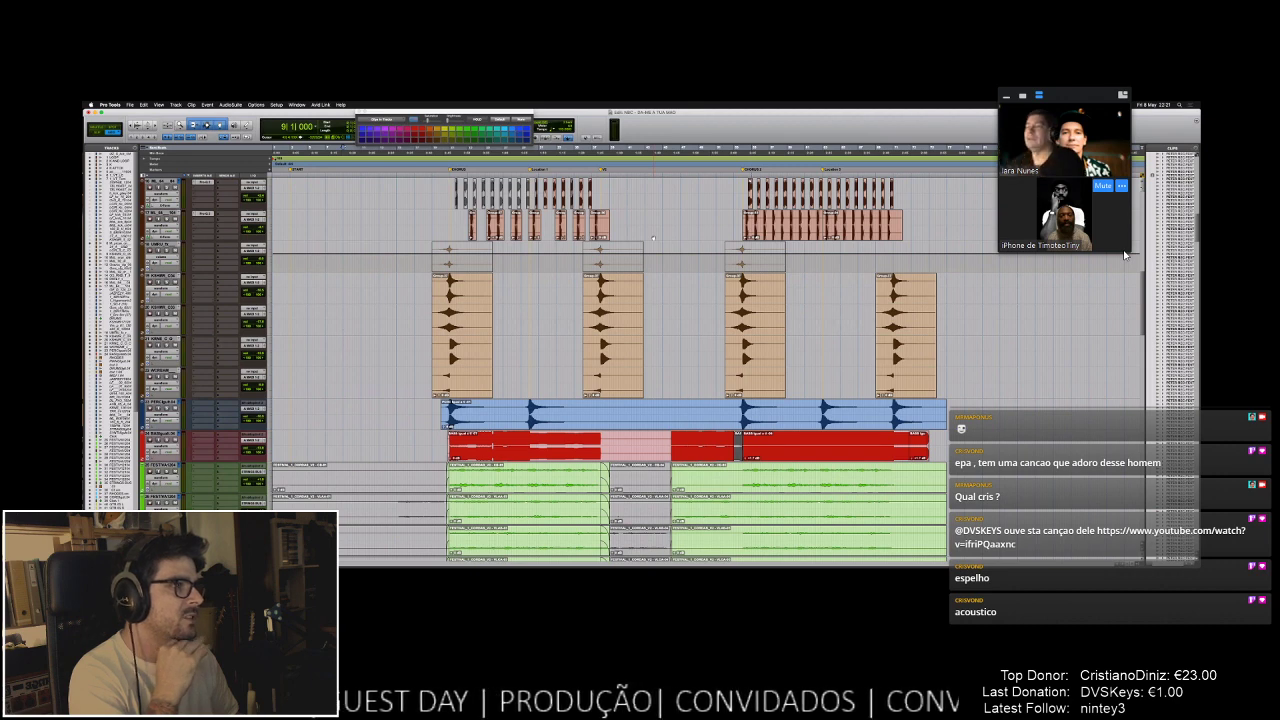
mouse_move(1078, 94)
left_mouse_down()
mouse_move(1064, 84)
mouse_move(1096, 106)
left_mouse_up()
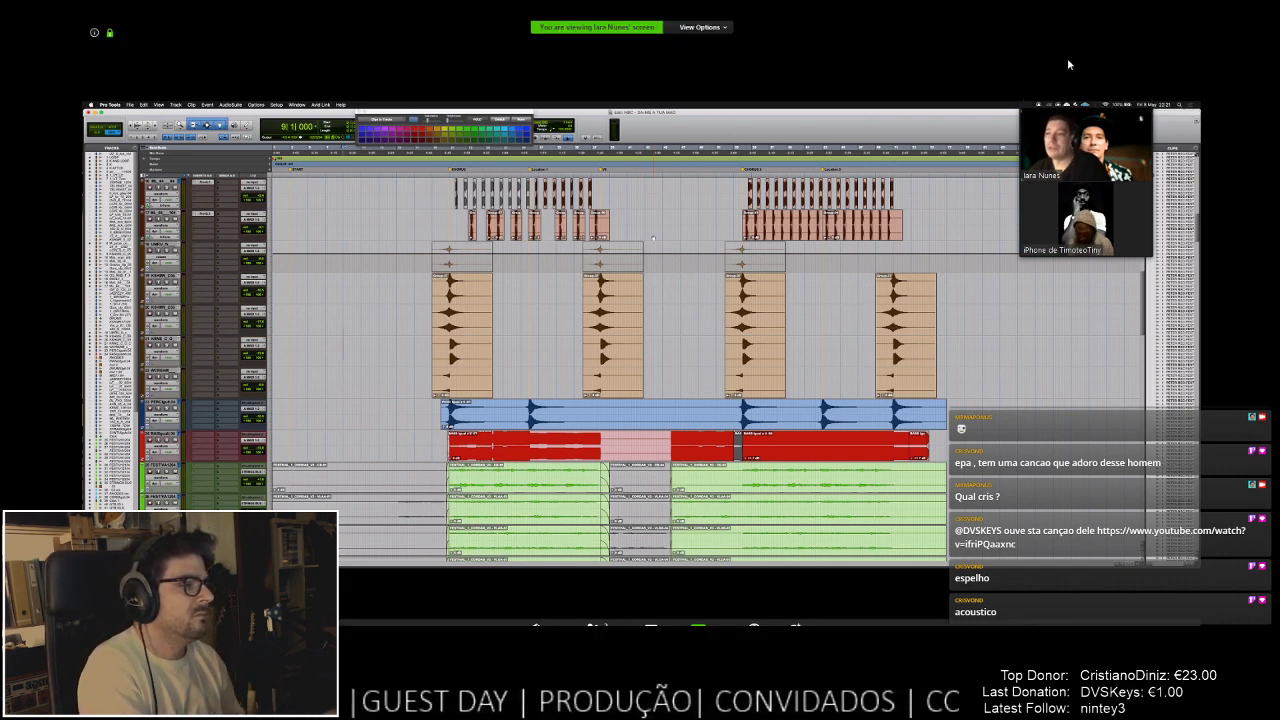
left_click_drag(1066, 120, 1082, 57)
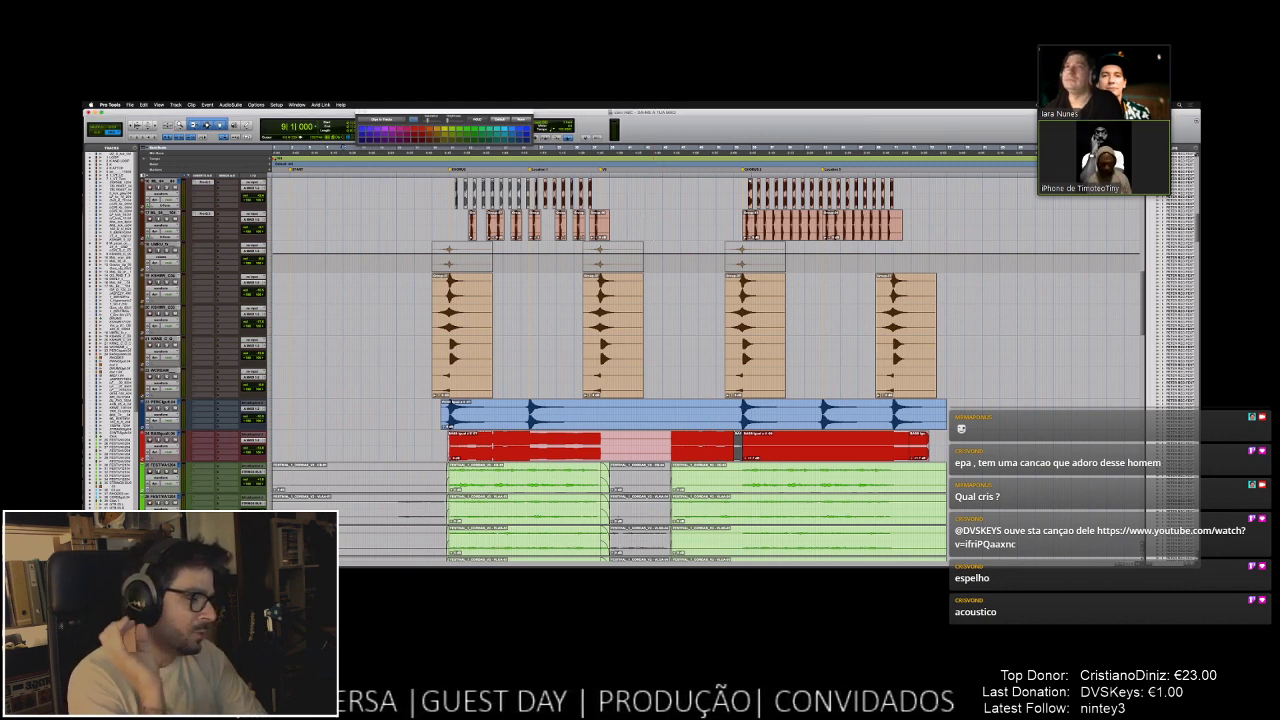
left_click(361, 117)
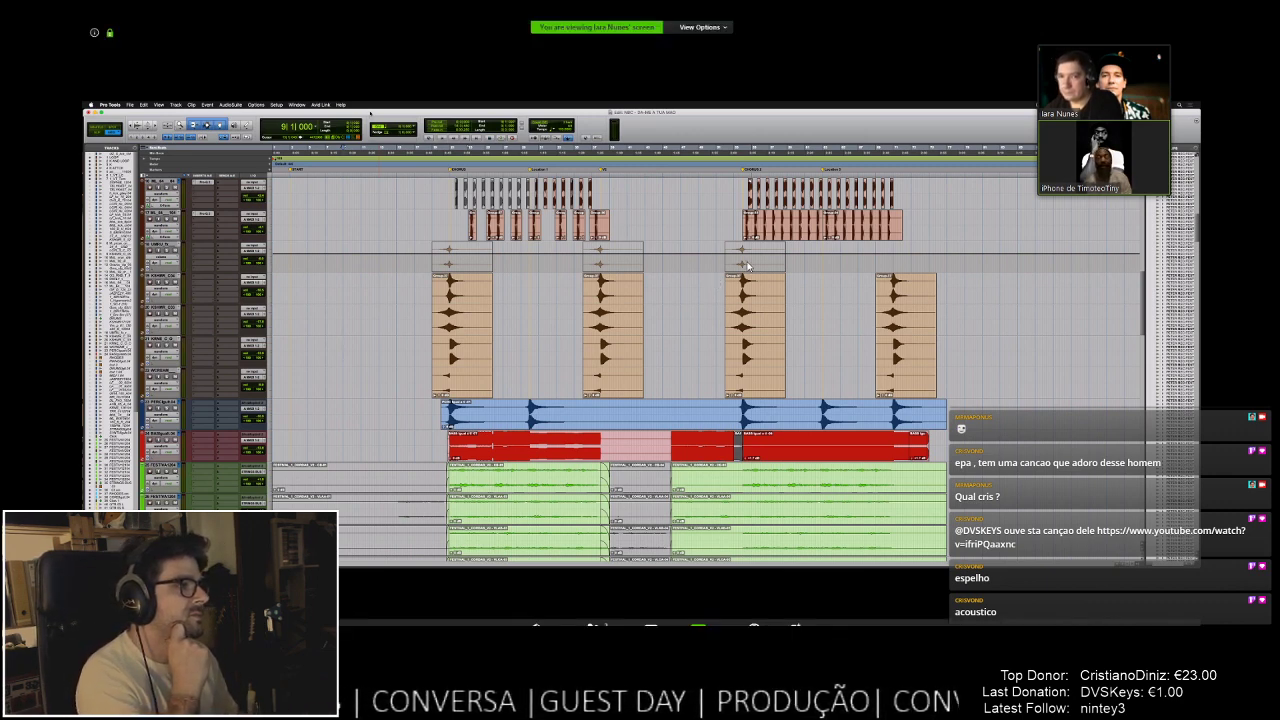
- Reposition the participant video panel over the upper edge of the shared screen, keeping the layout with both participants' thumbnails
left_click(1163, 131)
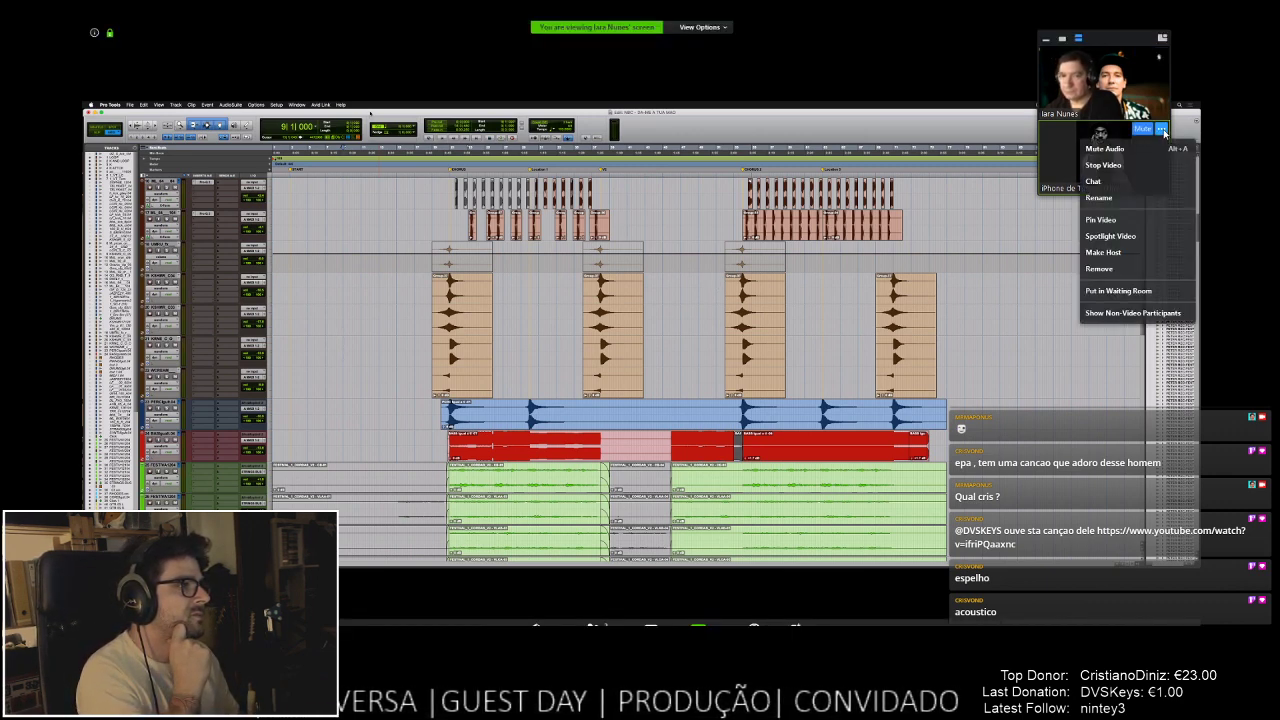
left_click(1060, 147)
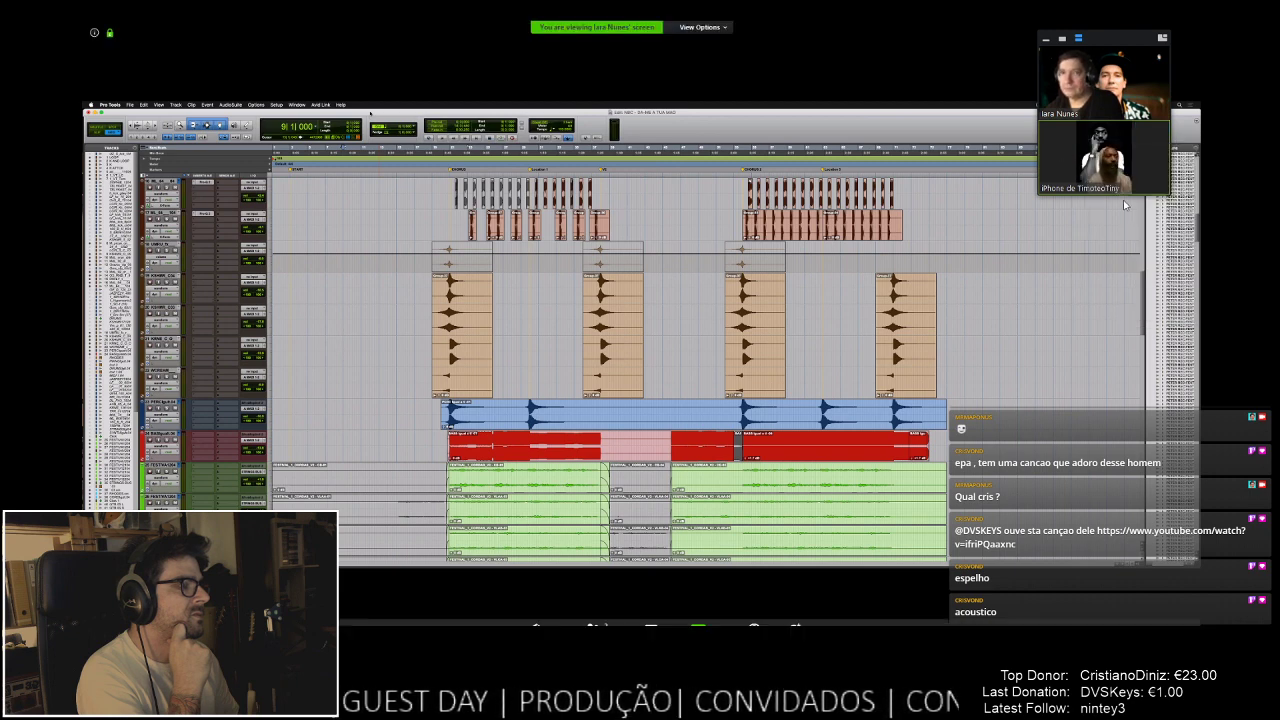
left_click_drag(1108, 42, 1008, 52)
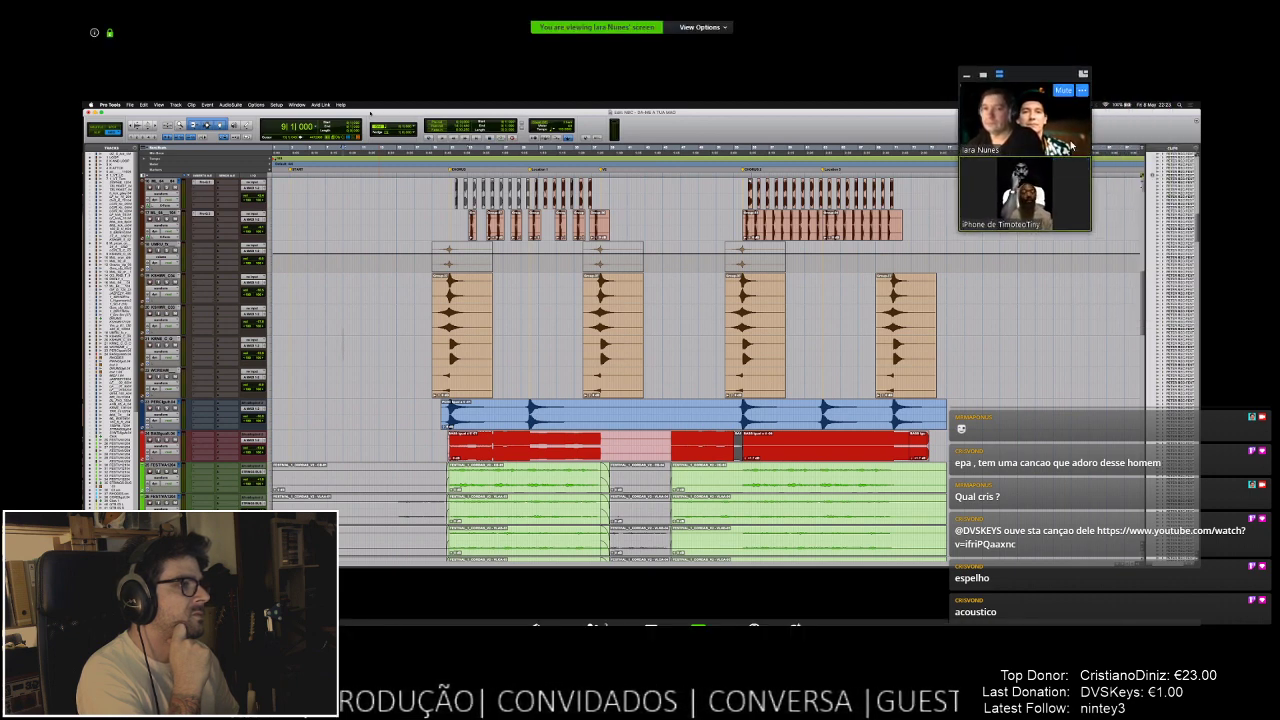
left_click_drag(1038, 78, 1080, 72)
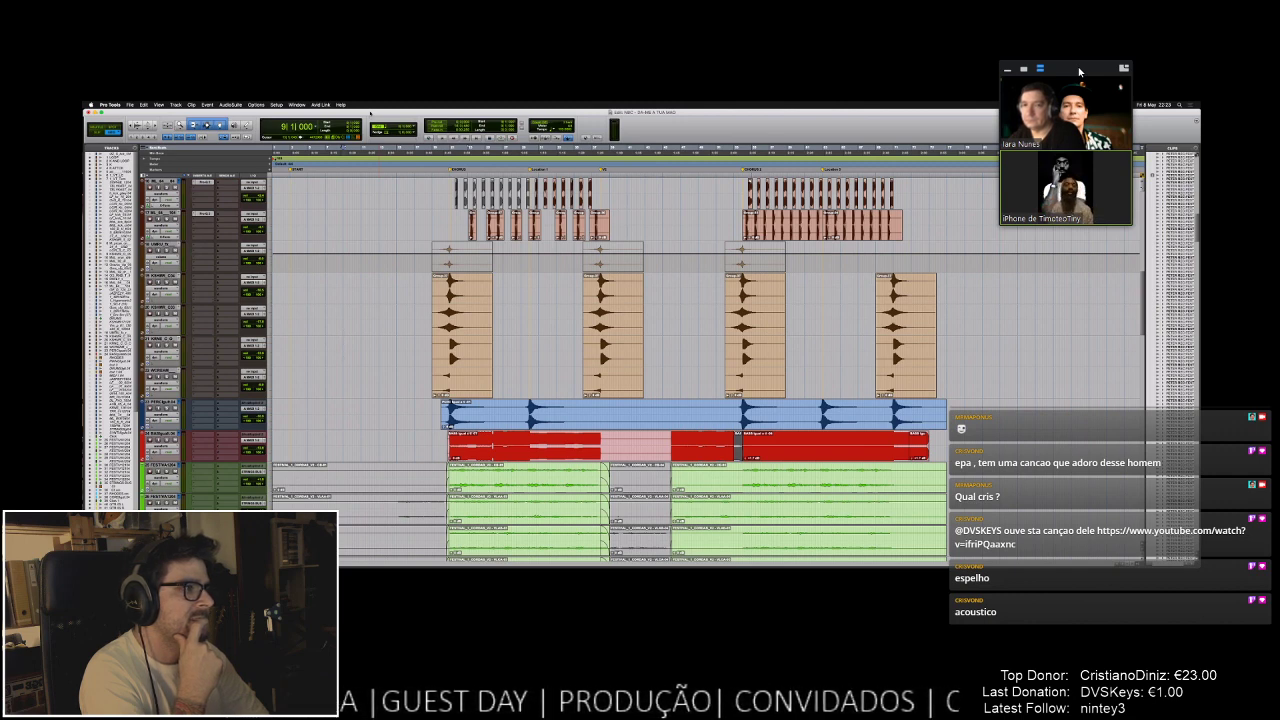
left_click(1024, 69)
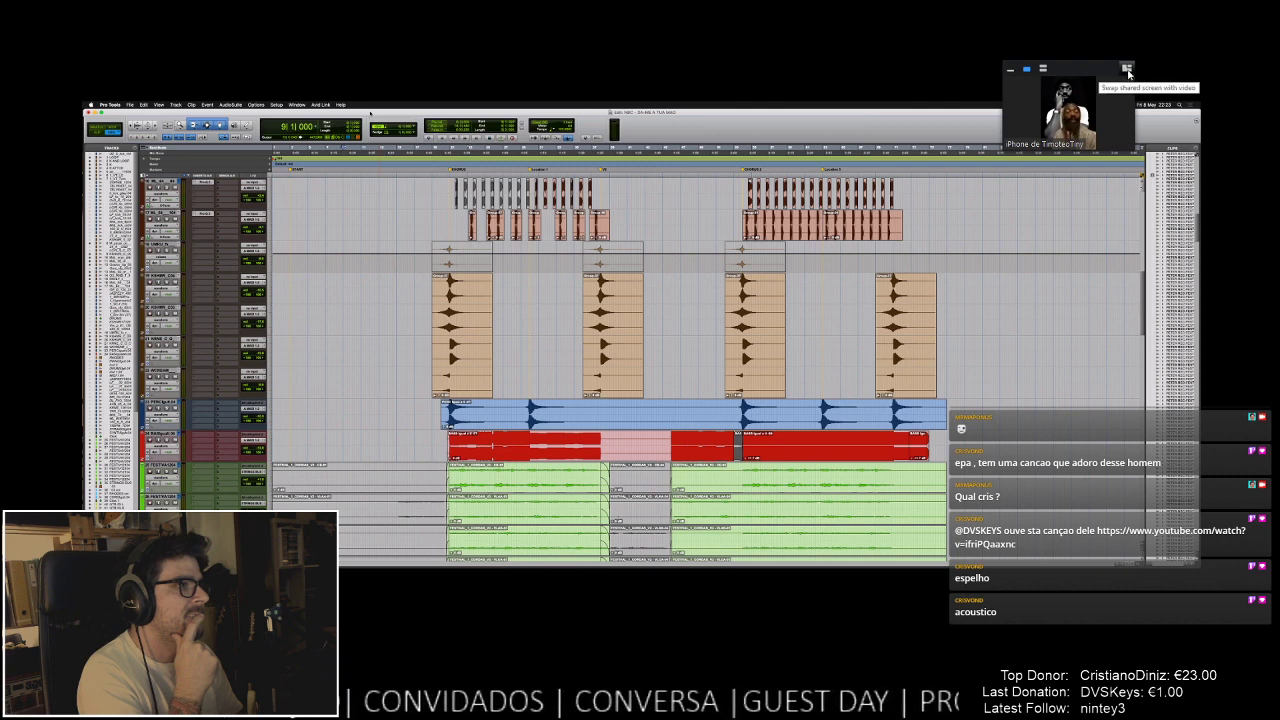
left_click(1043, 69)
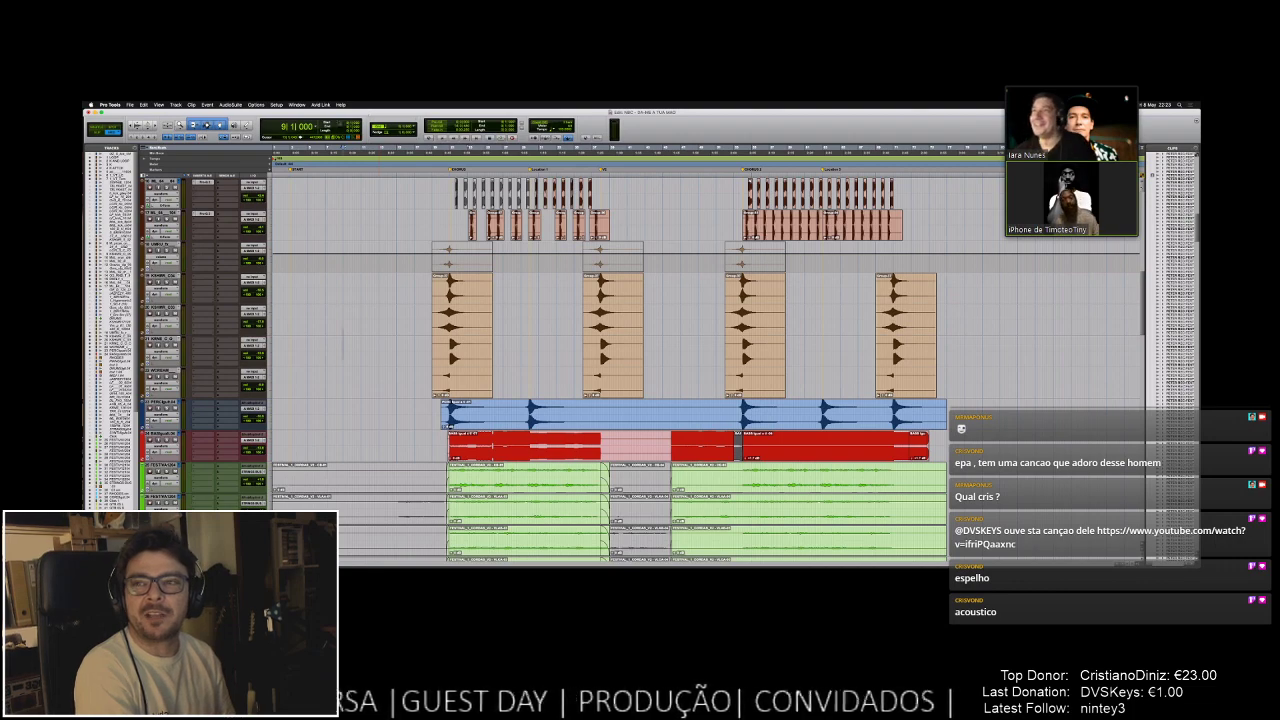
- Set the playback start to 3|1|000 on the blue percussion track and play the session
scroll(346, 219, "down", 10)
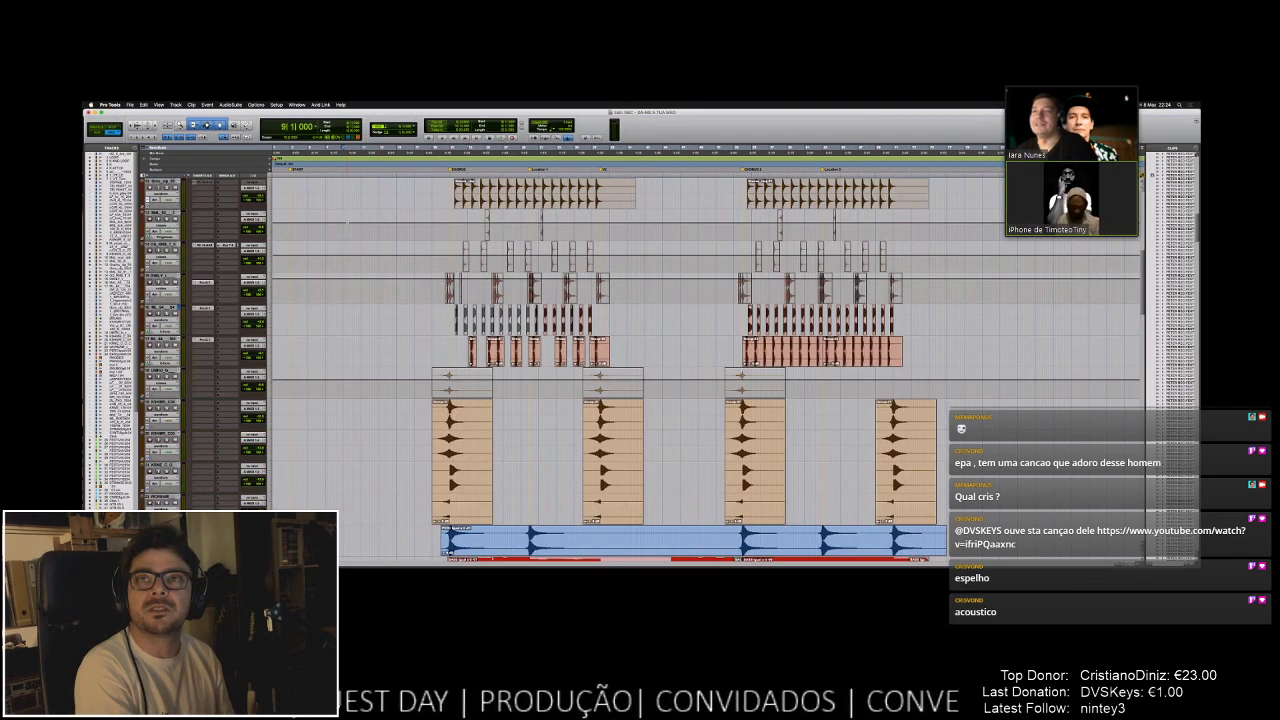
scroll(300, 218, "up", 3)
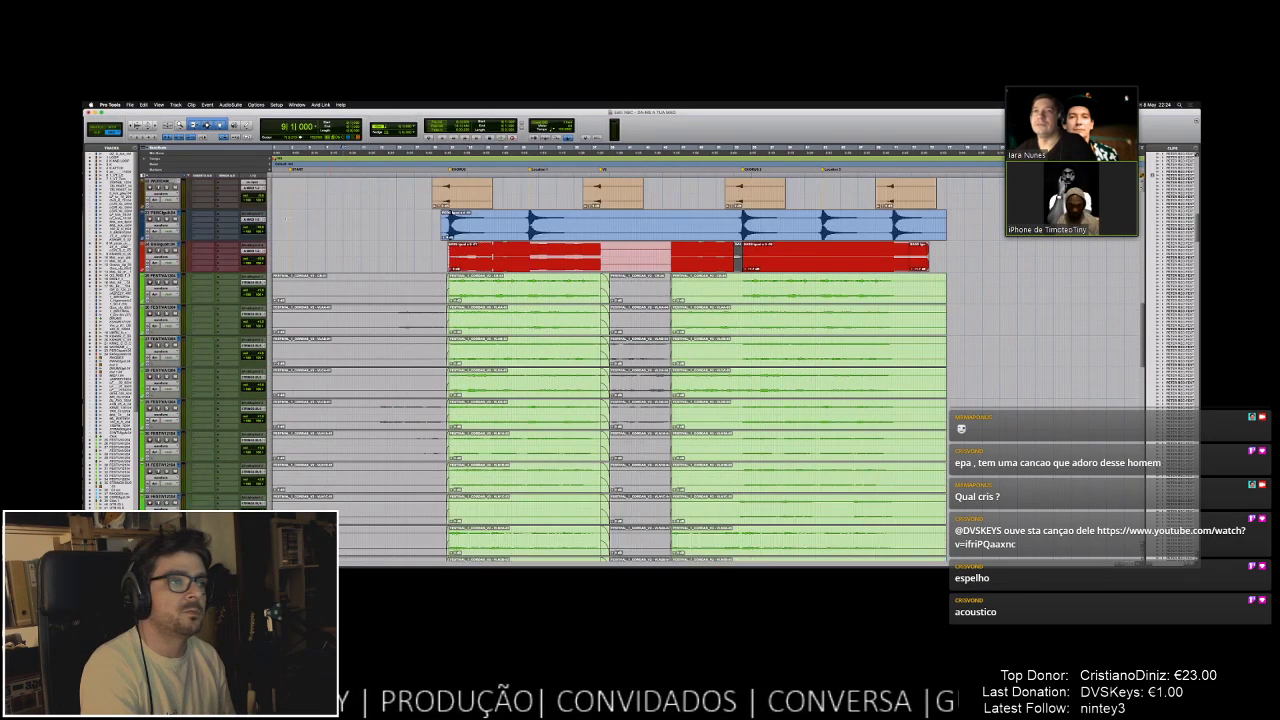
left_click(285, 218)
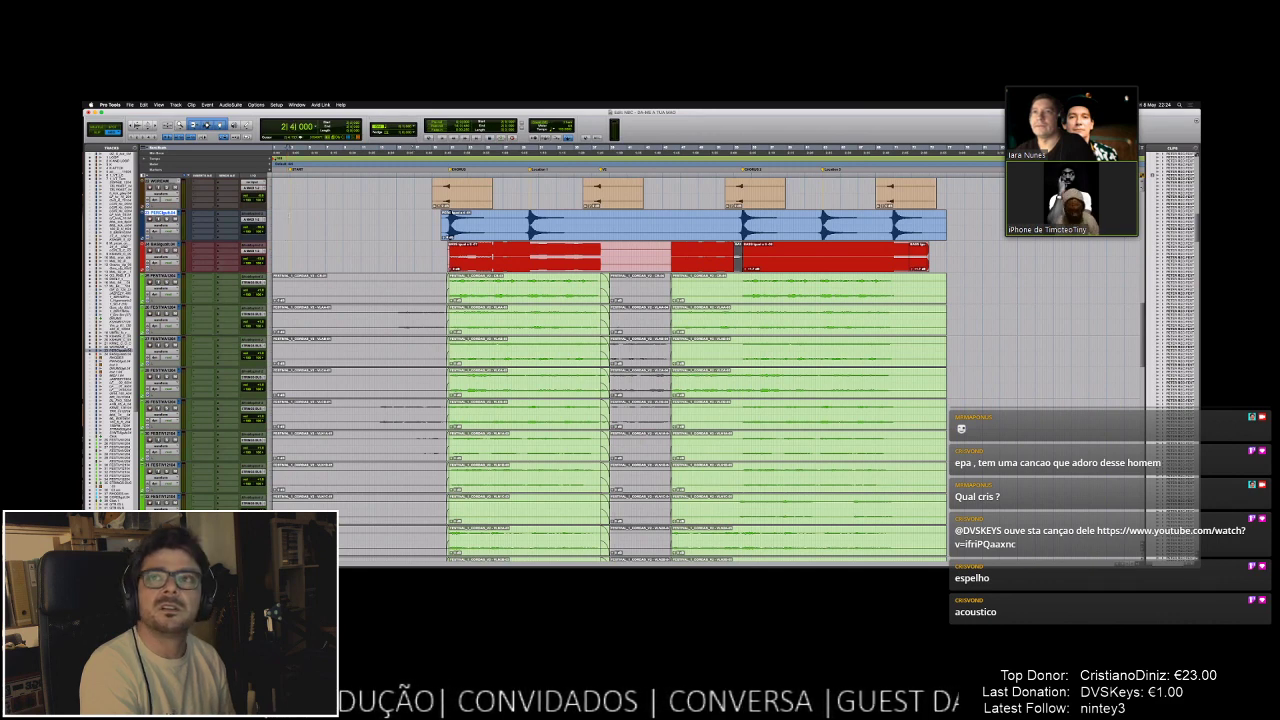
left_click(292, 215)
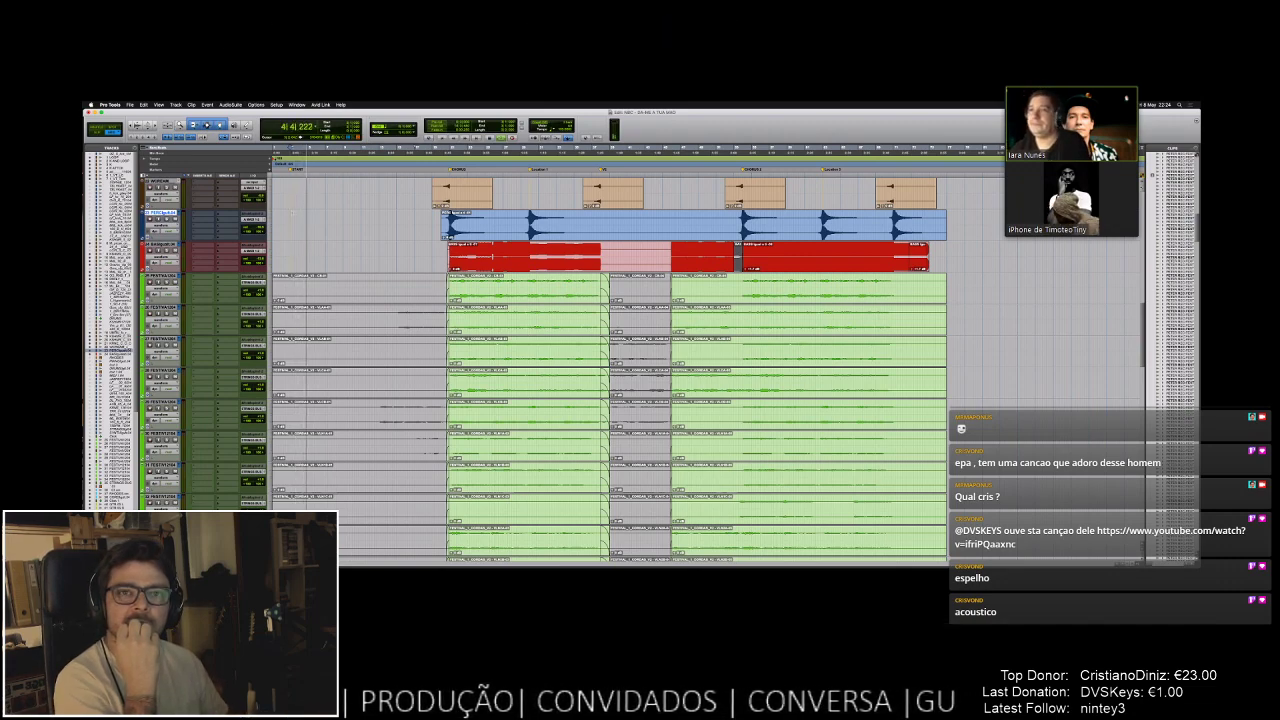
- Examine the percussion and loop tracks up to the start of the track list during playback, keeping the participant video panel nearby
scroll(600, 340, "up", 5)
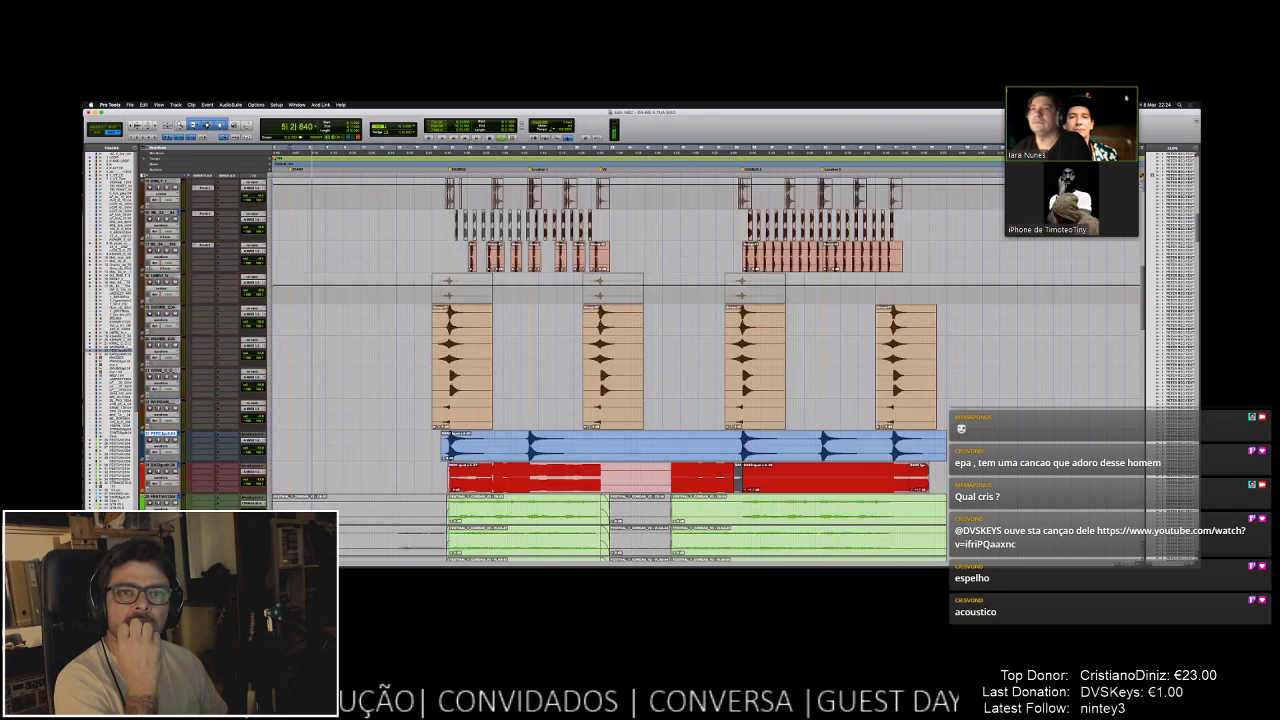
scroll(600, 340, "up", 10)
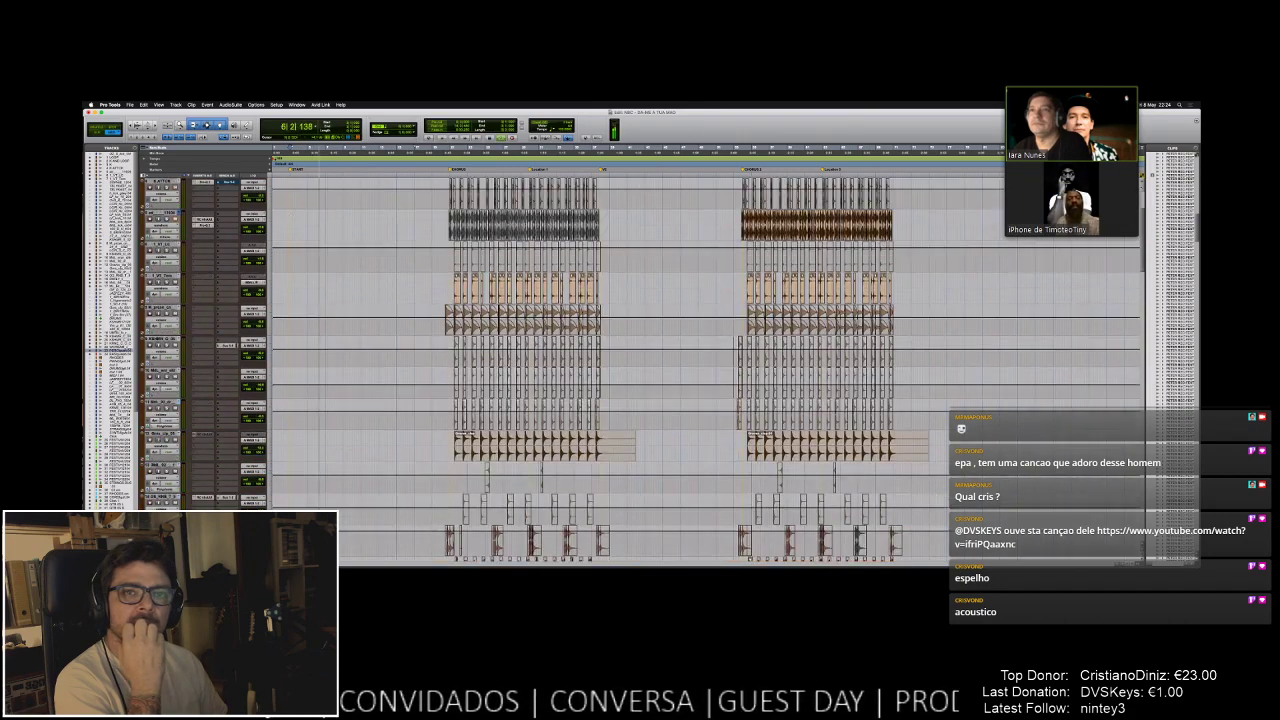
scroll(600, 340, "up", 2)
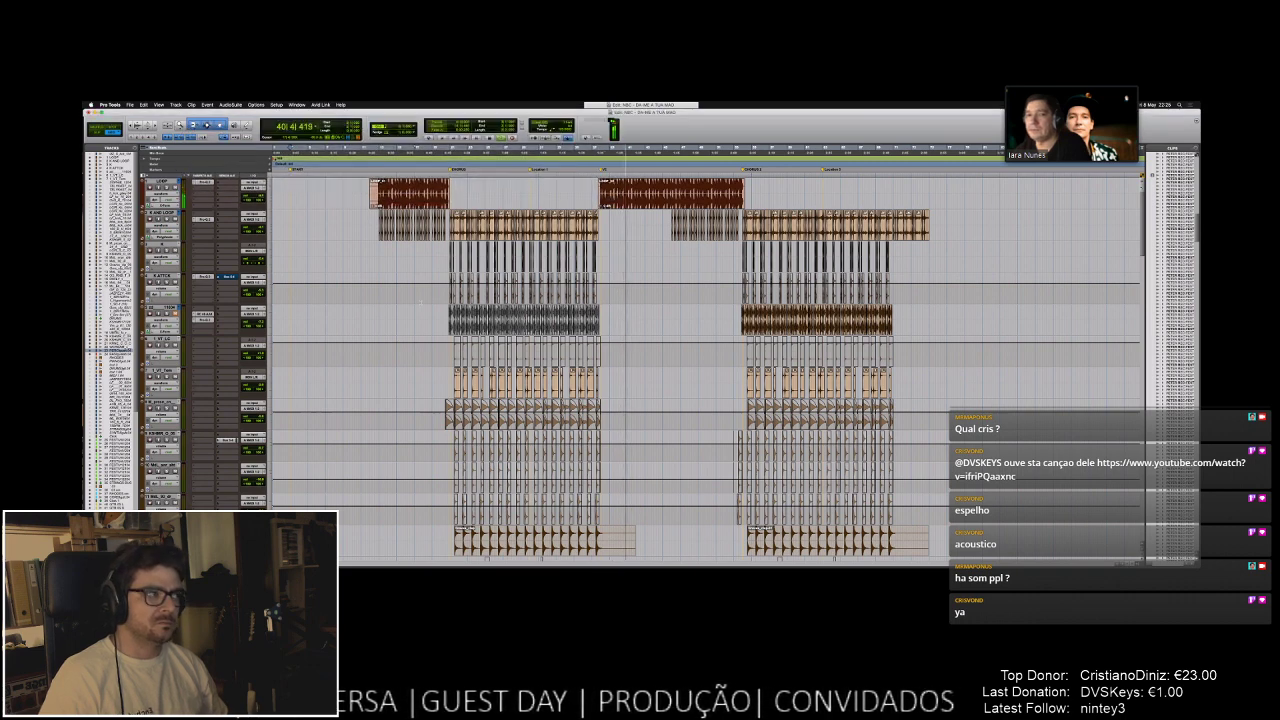
mouse_move(1078, 118)
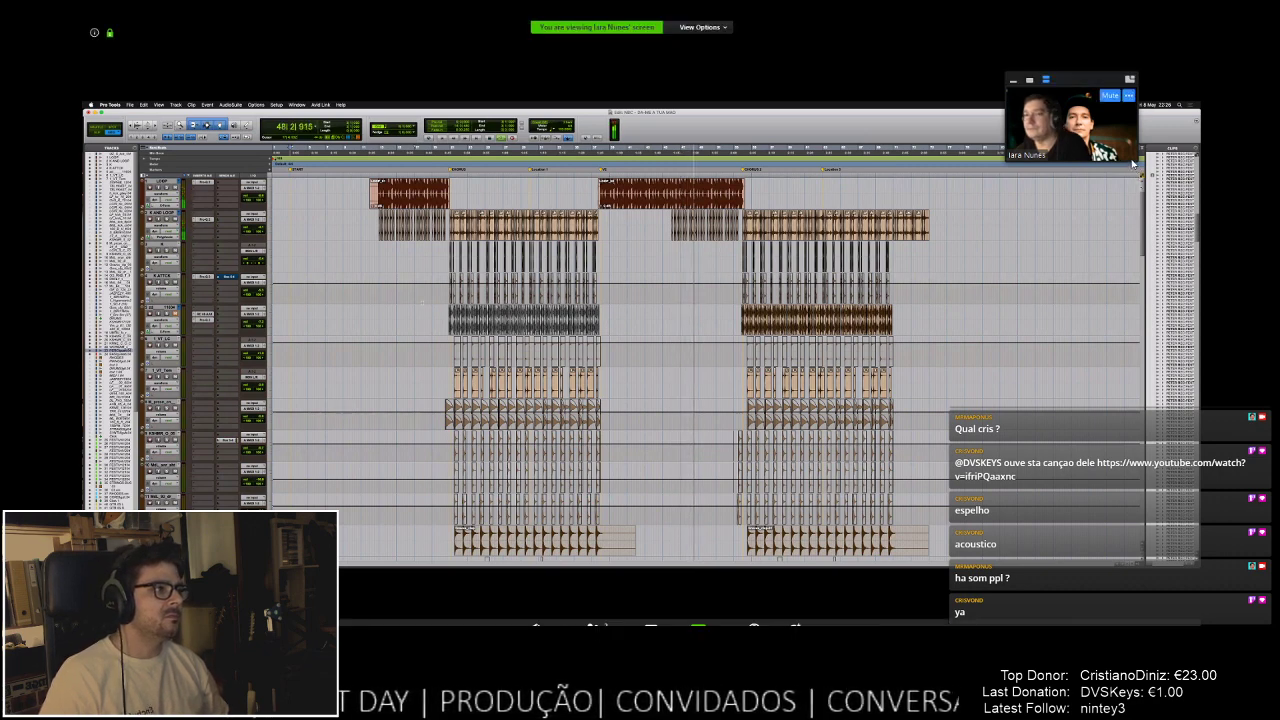
left_click_drag(1064, 84, 1032, 85)
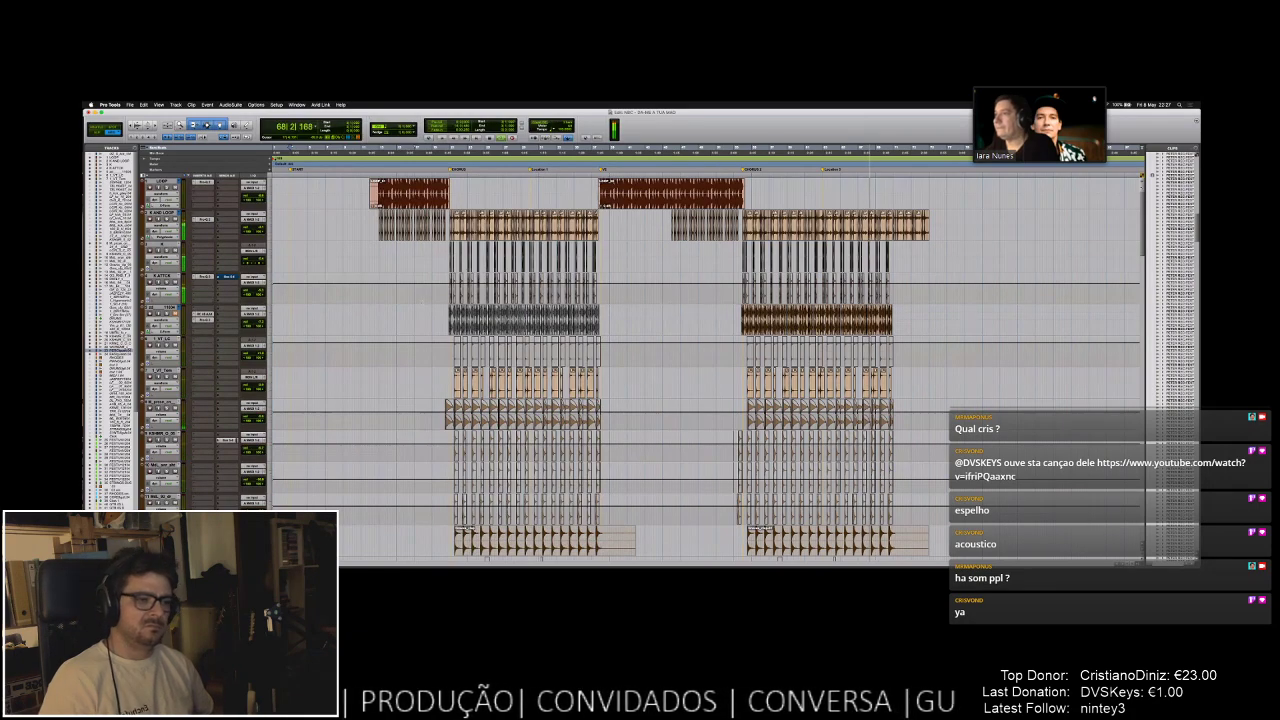
- Review the remaining tracks from the drums down to the vocals and the final mix track during playback, and stop playback
scroll(709, 369, "down", 6)
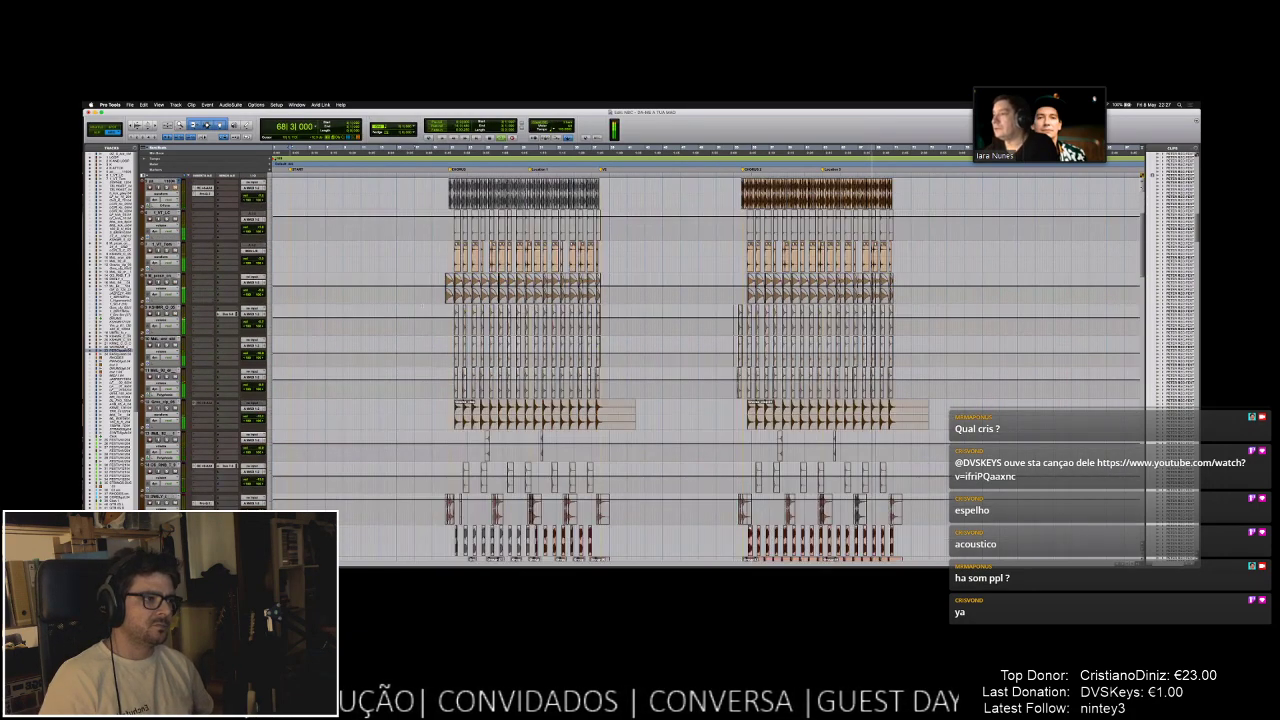
scroll(709, 369, "down", 5)
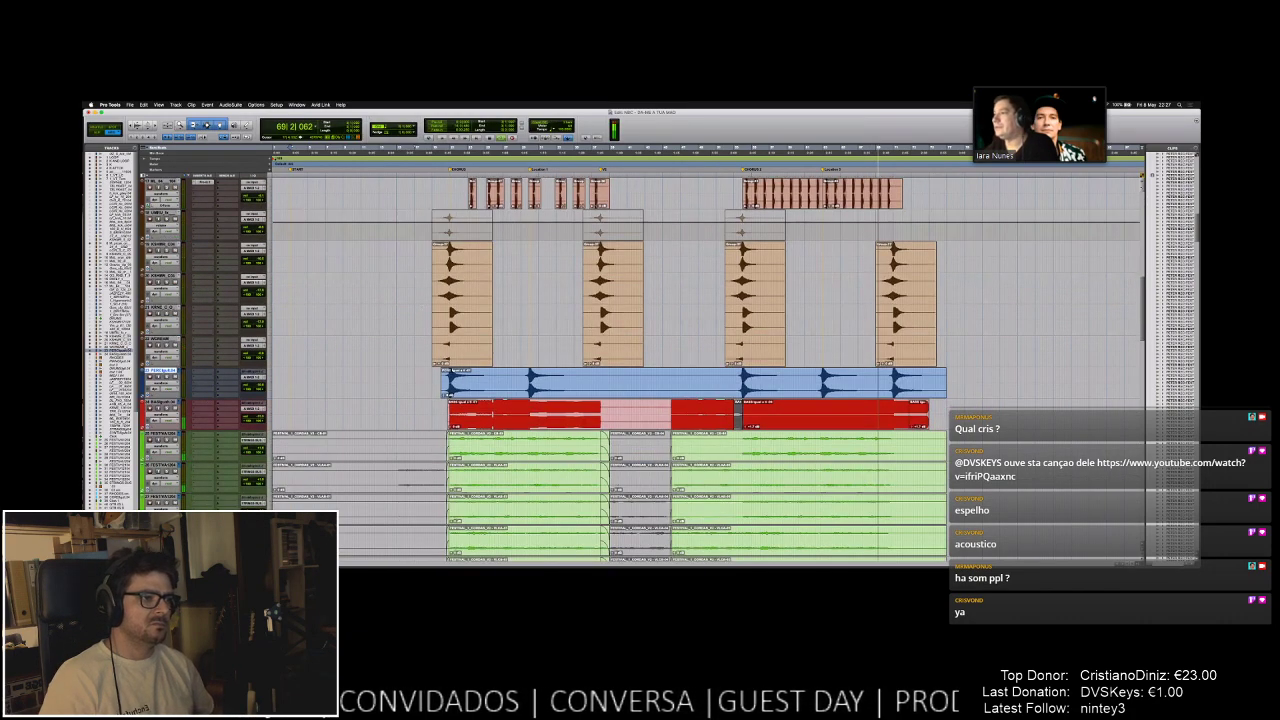
scroll(708, 369, "down", 15)
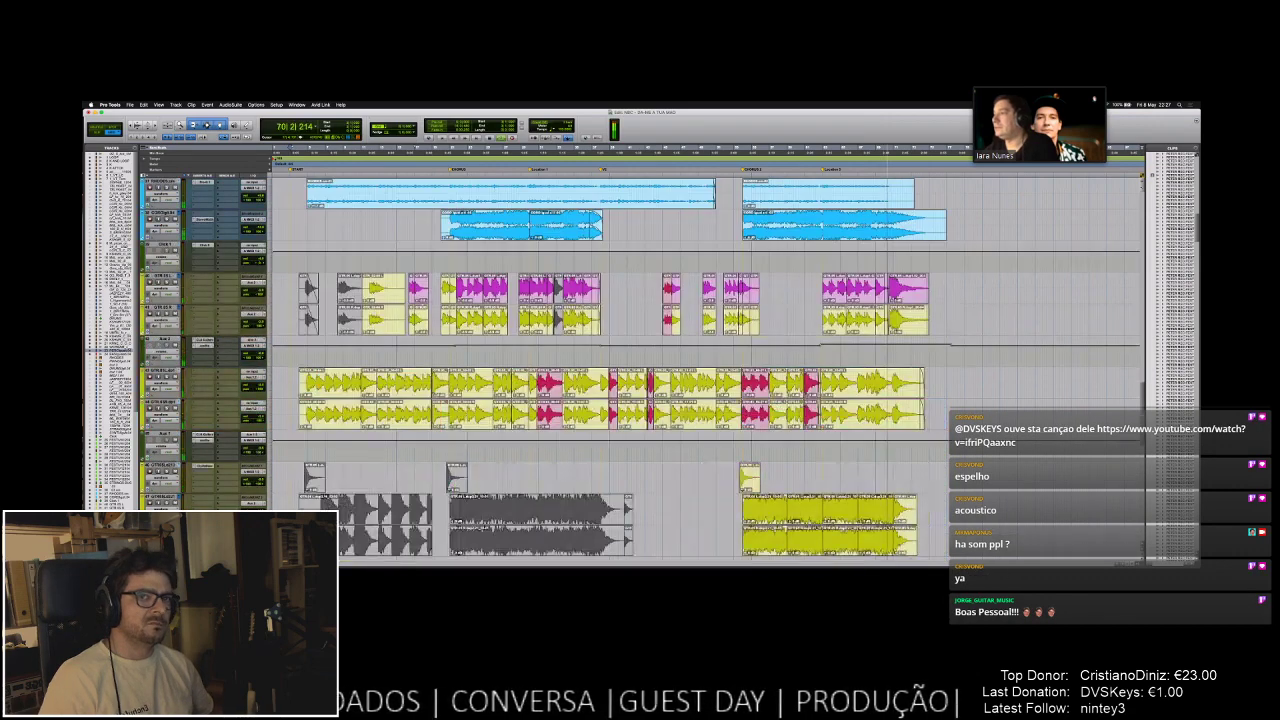
scroll(709, 369, "down", 8)
scroll(706, 369, "down", 9)
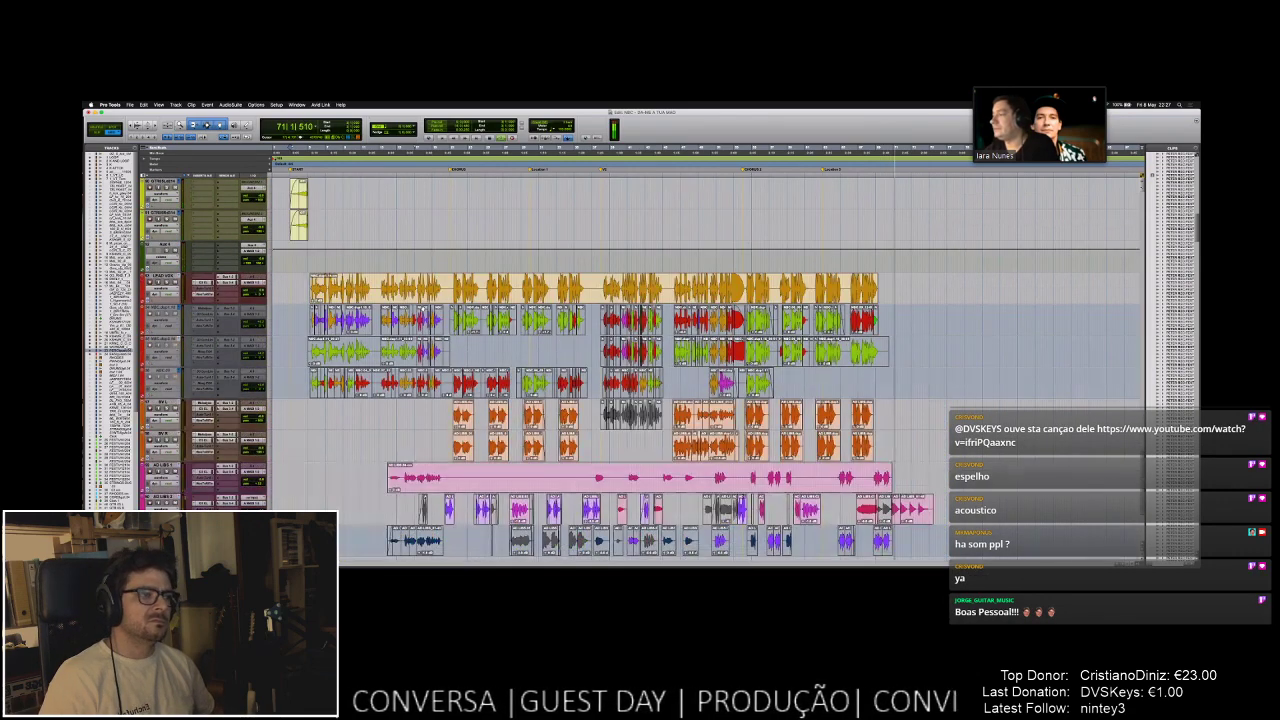
scroll(706, 369, "down", 7)
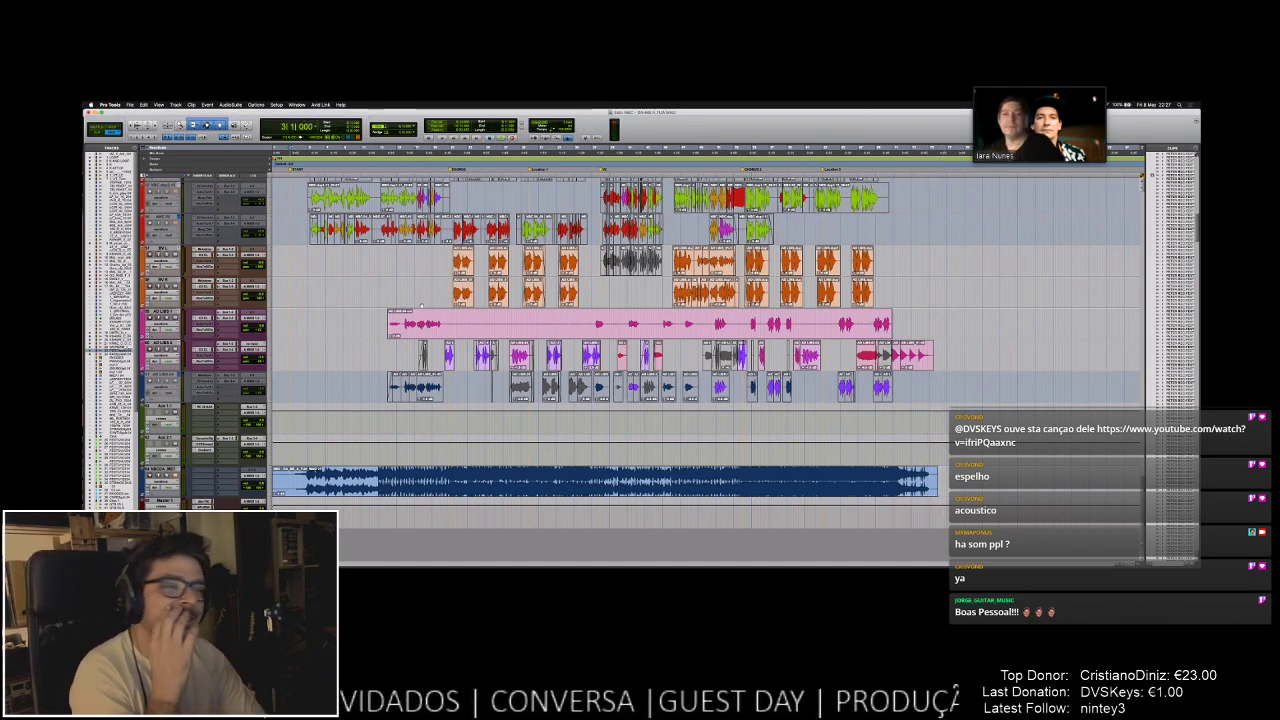
key("space")
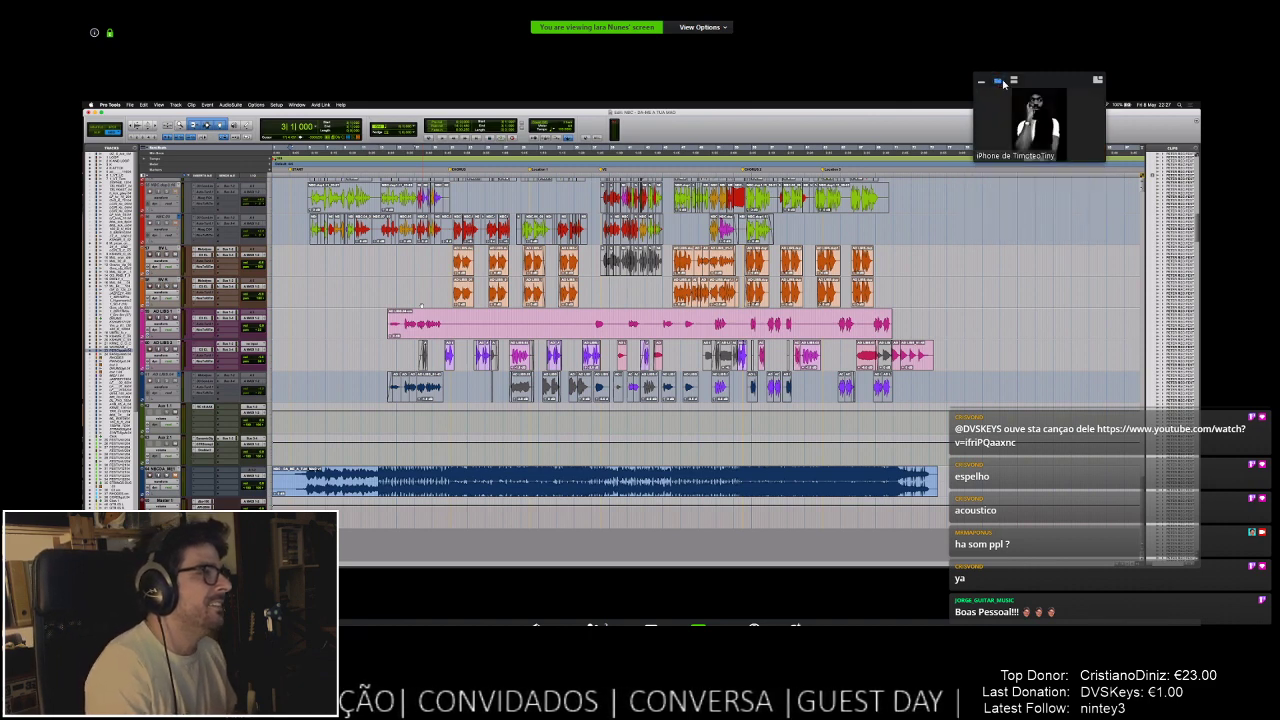
- Show both participants in the video panel and look over the green, blue and purple tracks before returning to the loop tracks
left_click(1000, 82)
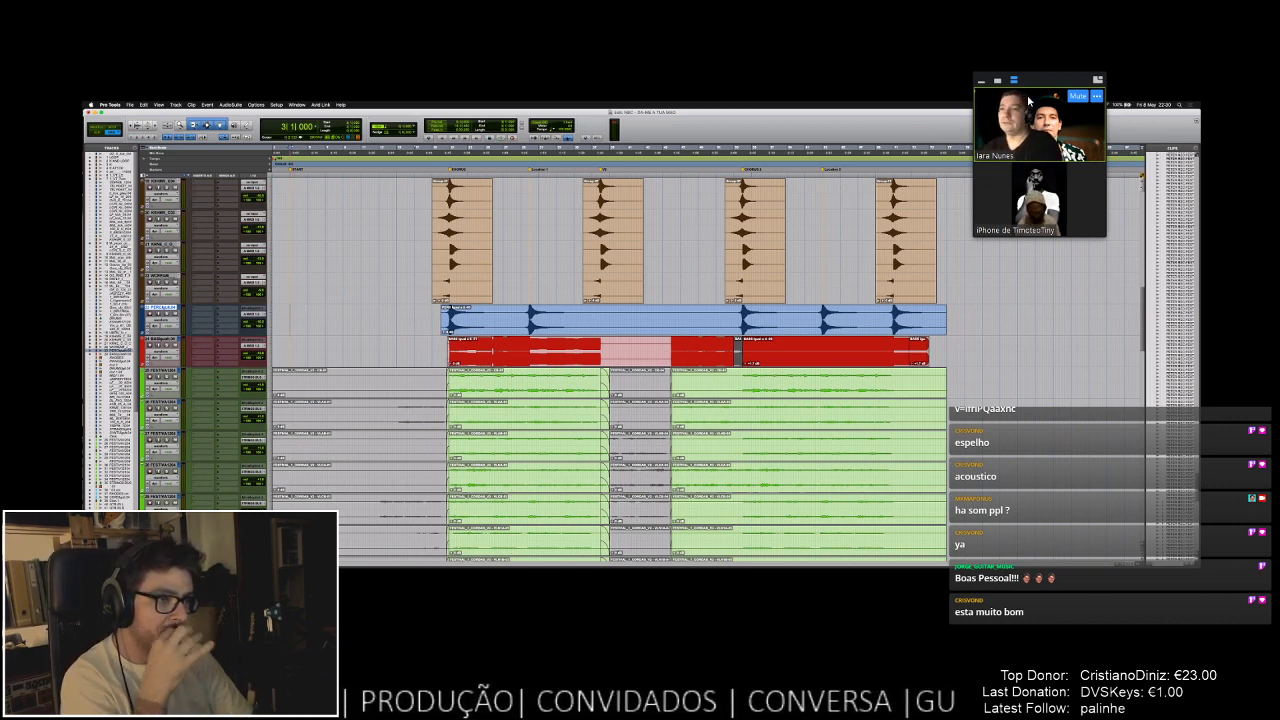
scroll(610, 370, "down", 5)
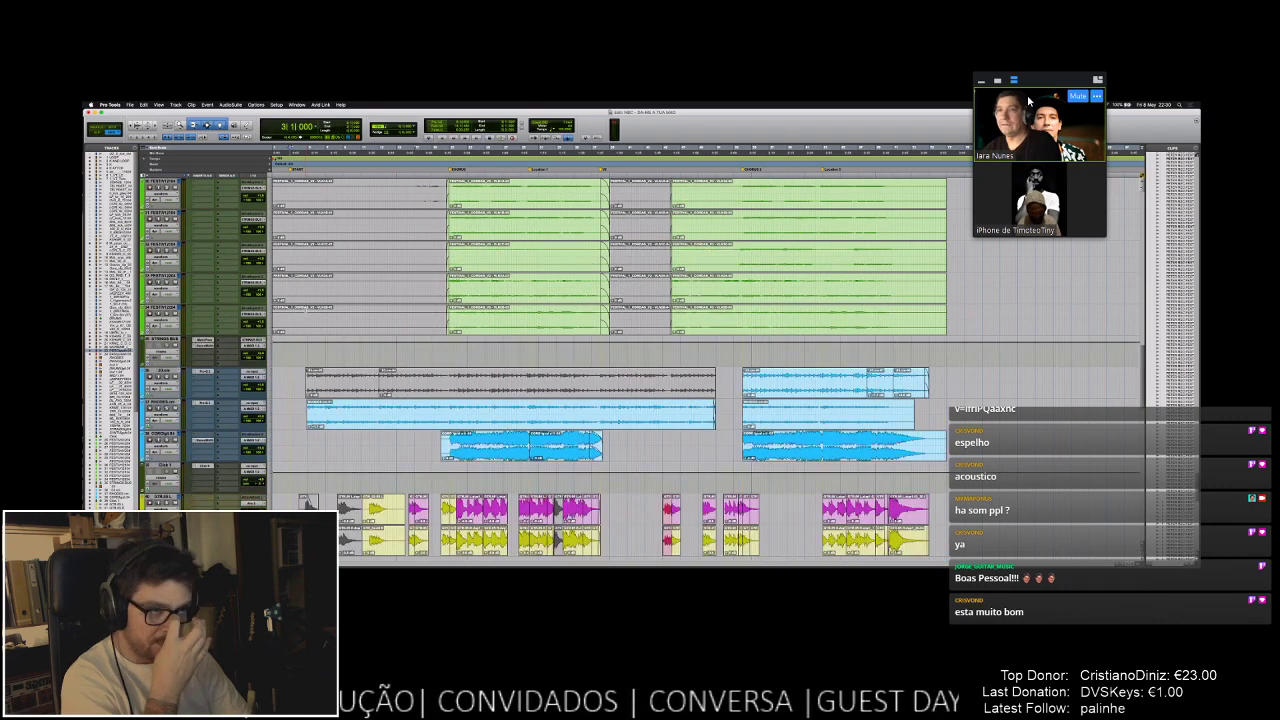
scroll(610, 370, "down", 3)
scroll(610, 370, "up", 10)
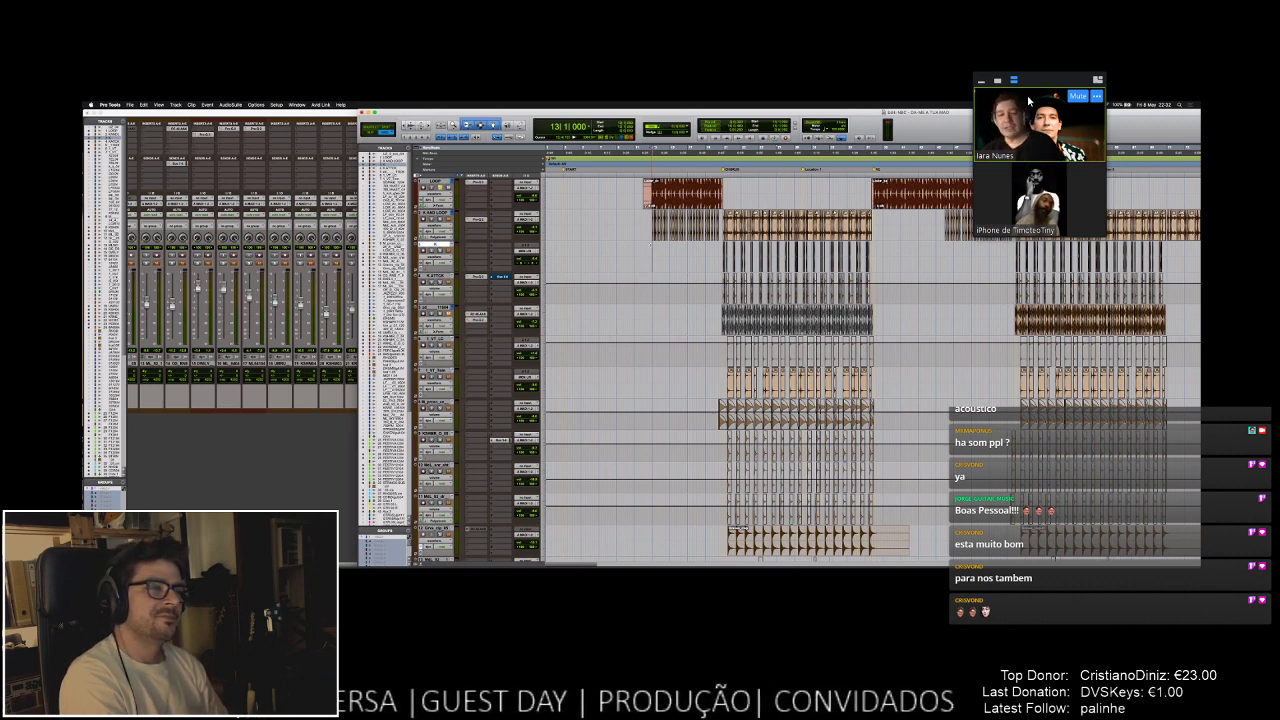
- Audition the loop tracks from 13|1|000
key("space")
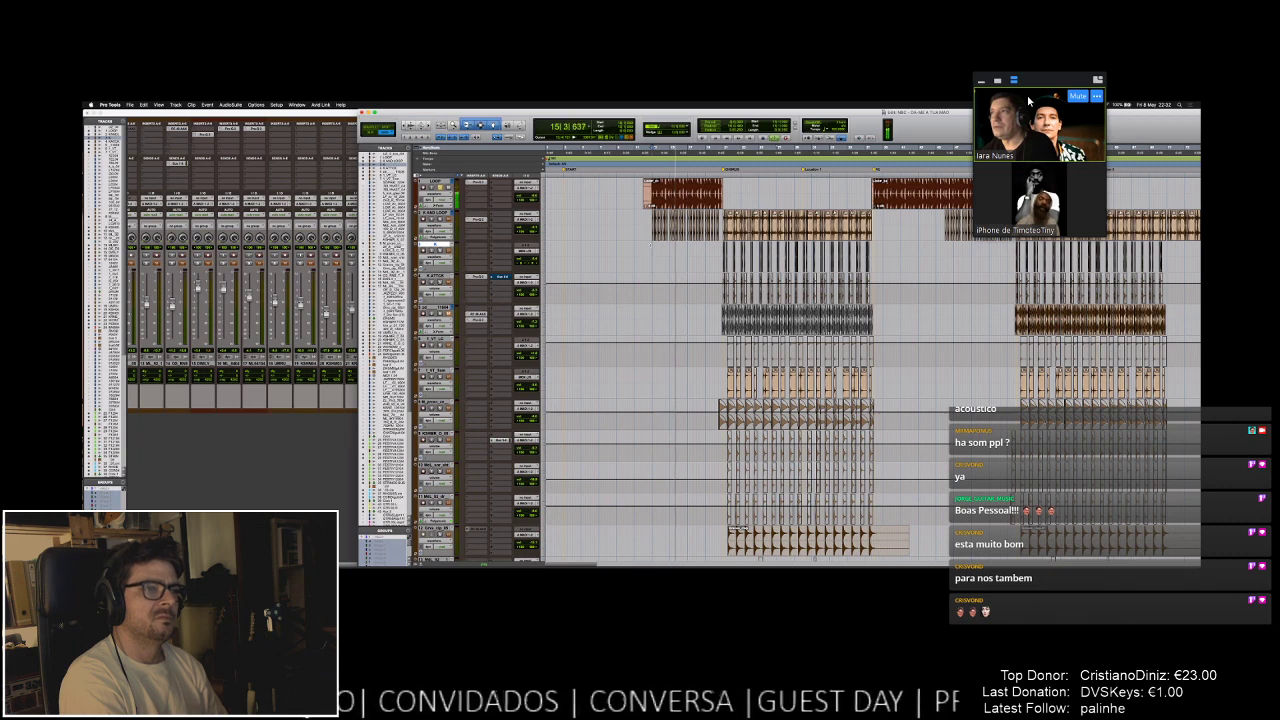
key("space")
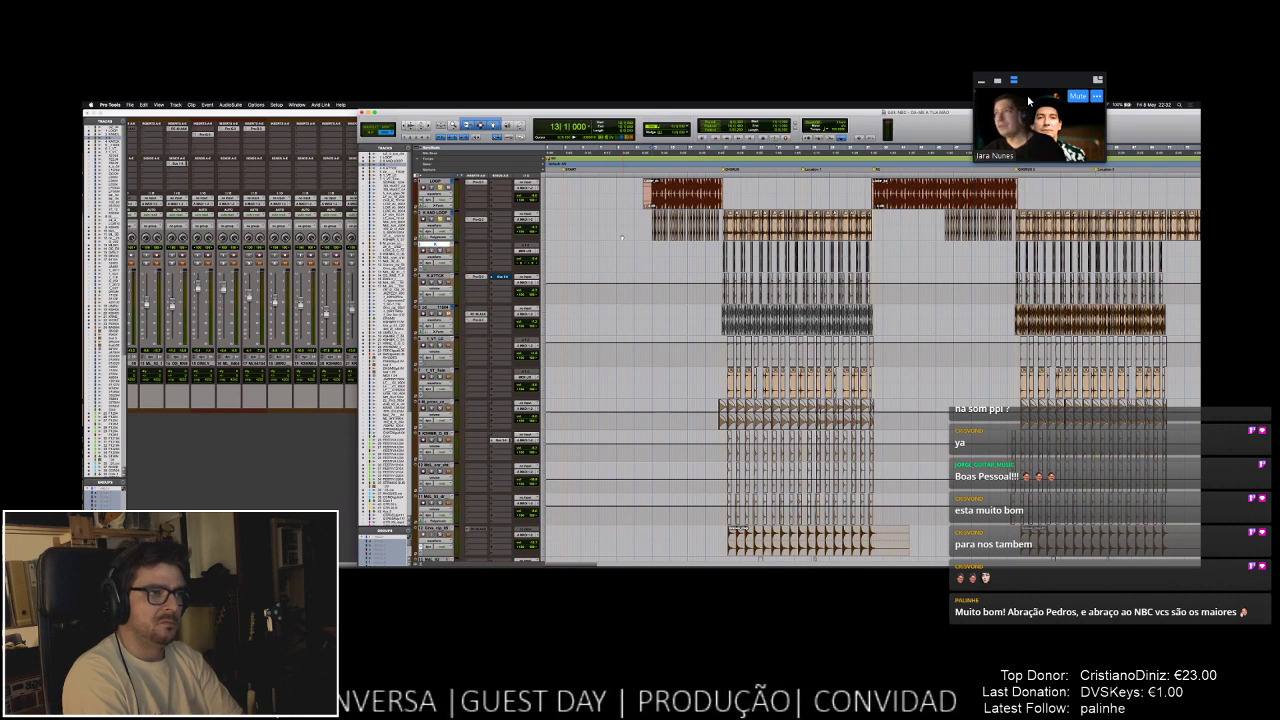
key("space")
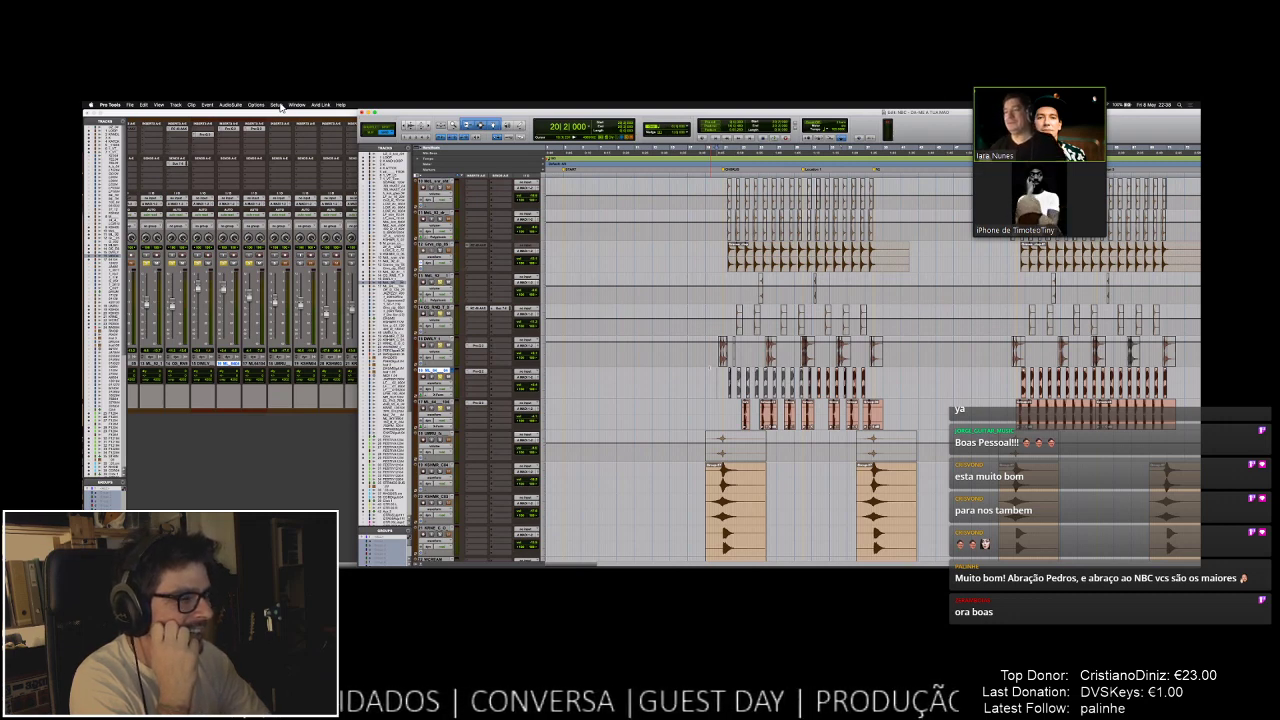
- Audition the selected percussion track from 20|2|000, and play the track above it together with the others from 29|4|000
key("space")
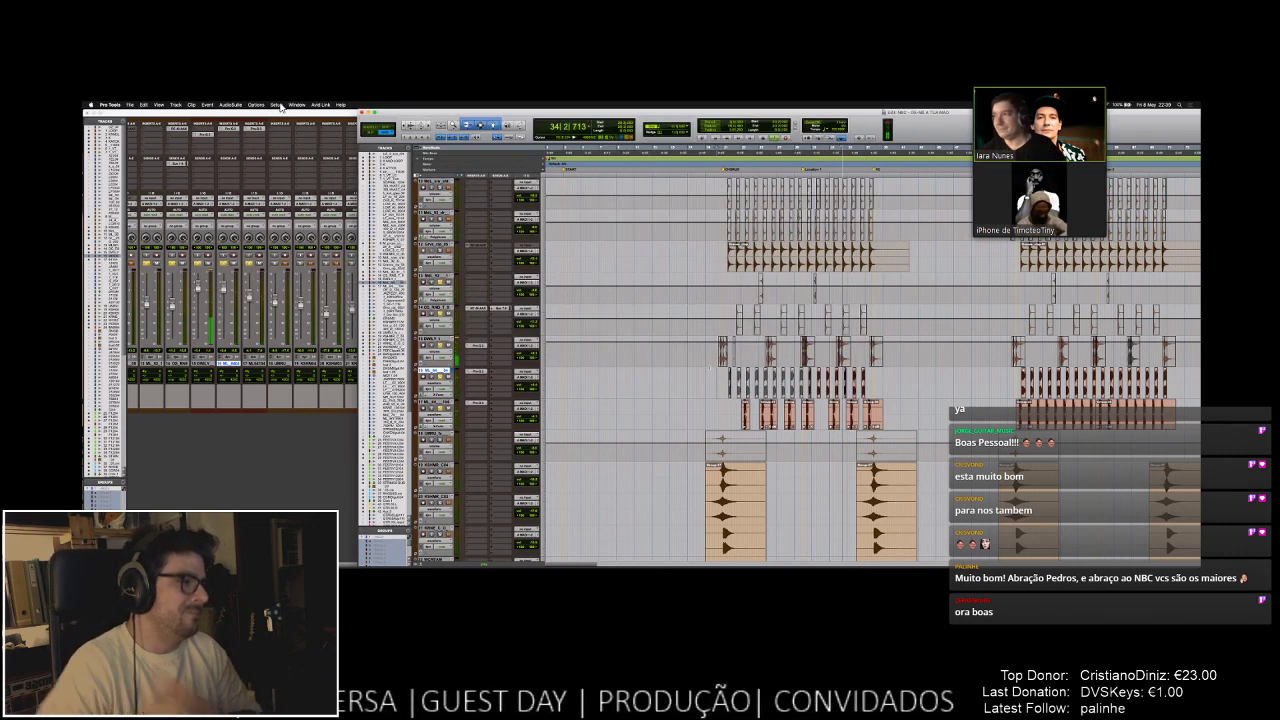
key("space")
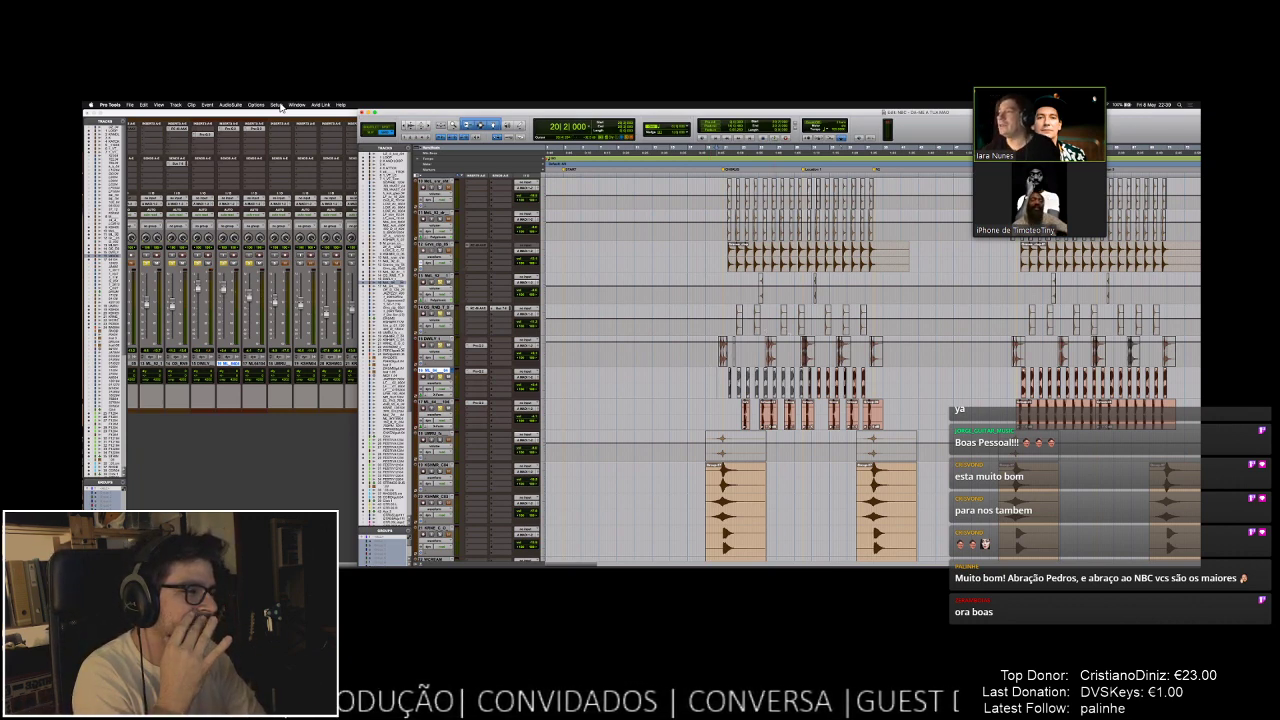
key("p")
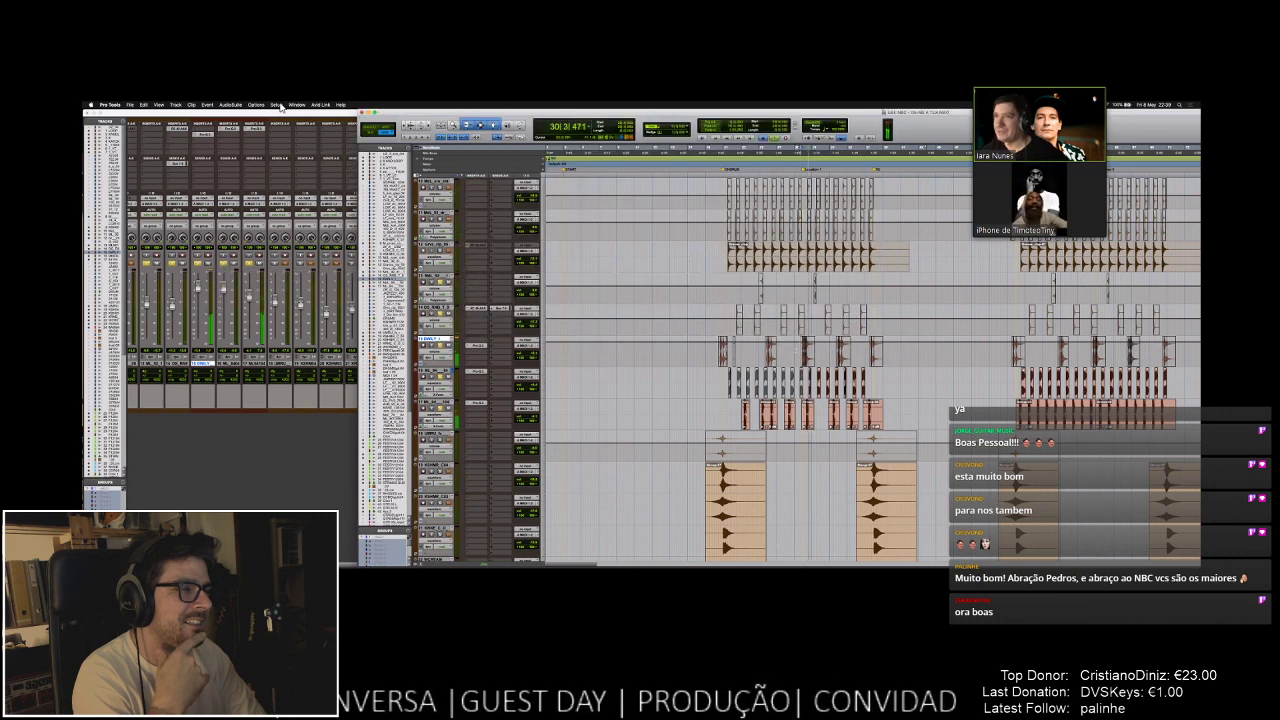
key("space")
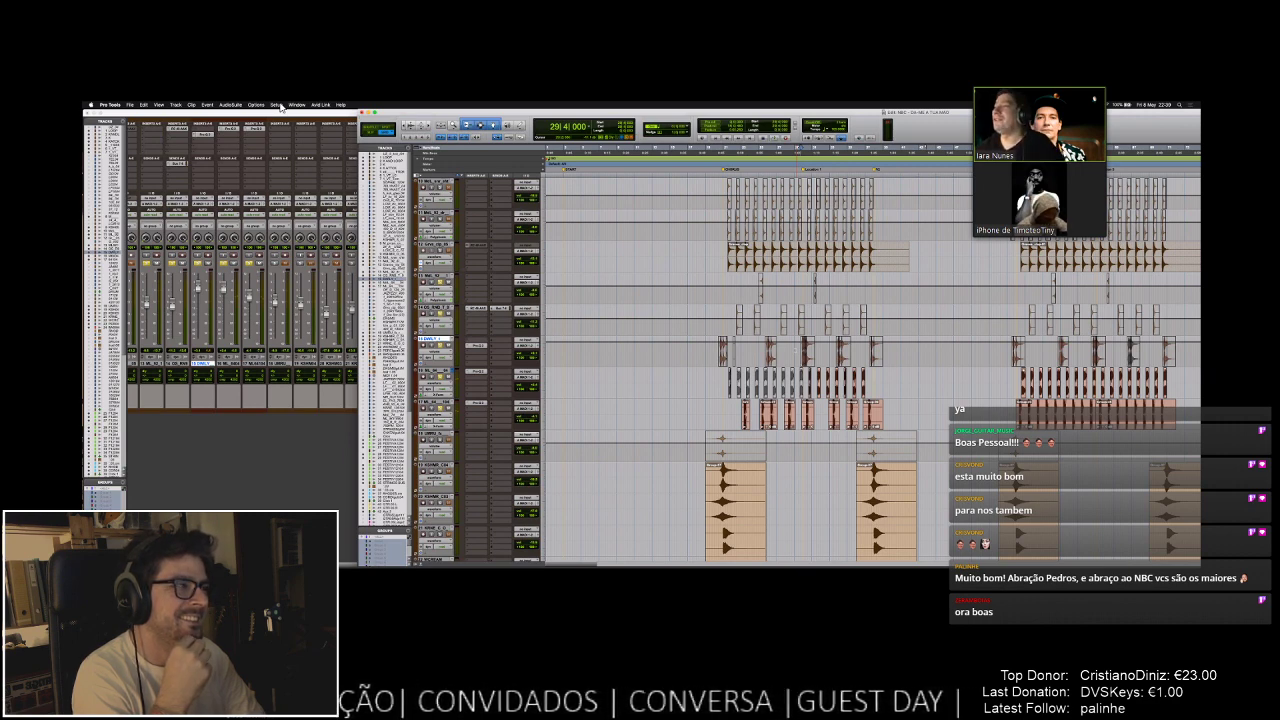
- Look over the tracks from the percussion down through the green, blue, purple and yellow tracks to the vocals, and return to the blue ones
scroll(797, 352, "down", 5)
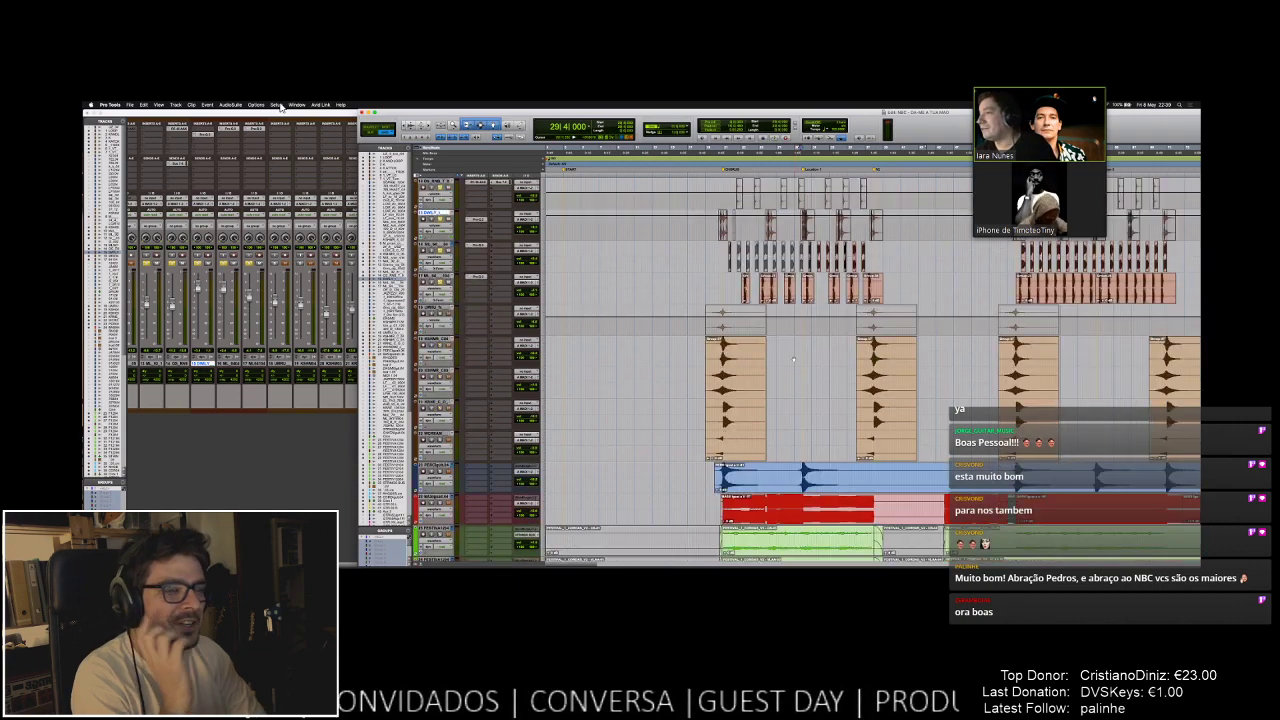
scroll(793, 359, "down", 12)
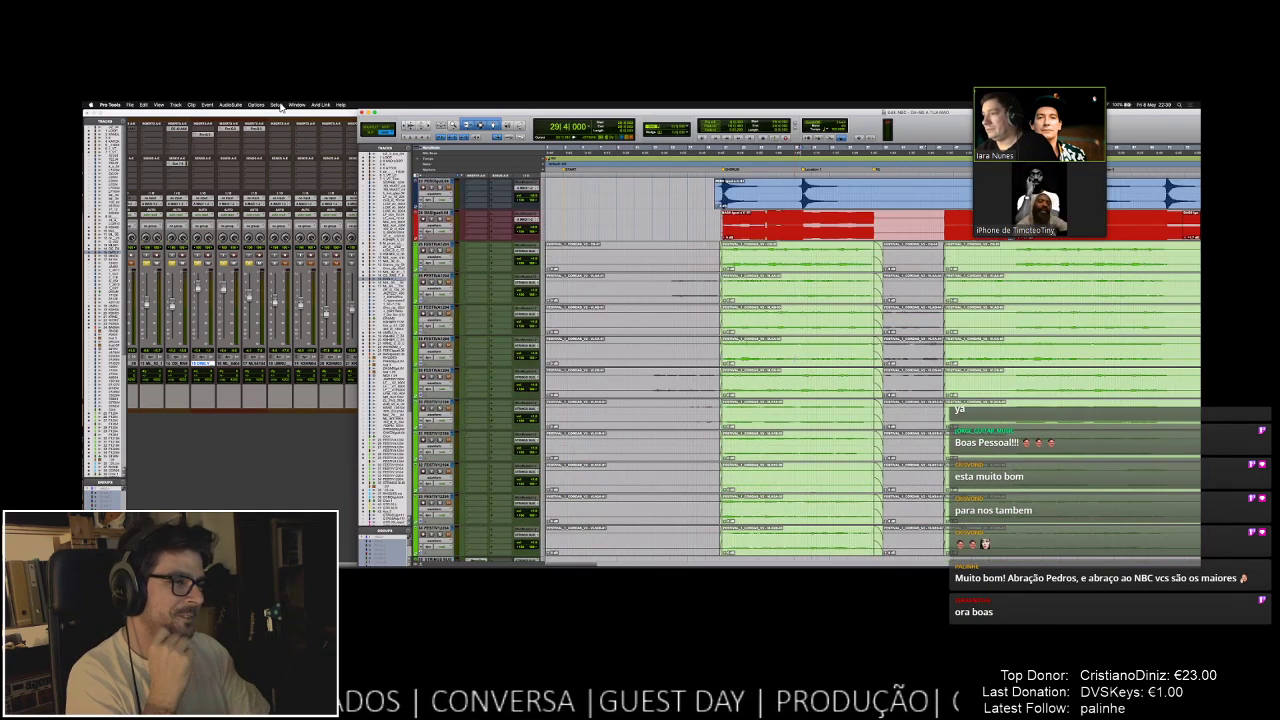
scroll(873, 385, "down", 10)
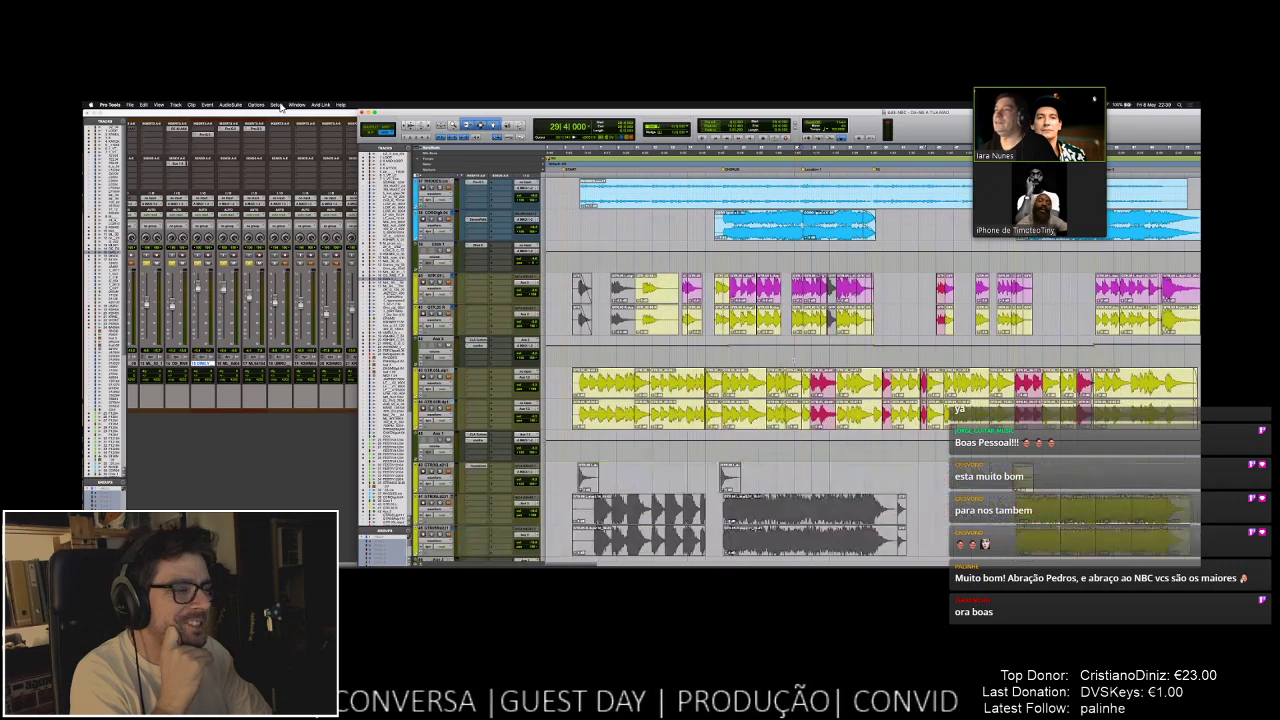
scroll(873, 370, "down", 3)
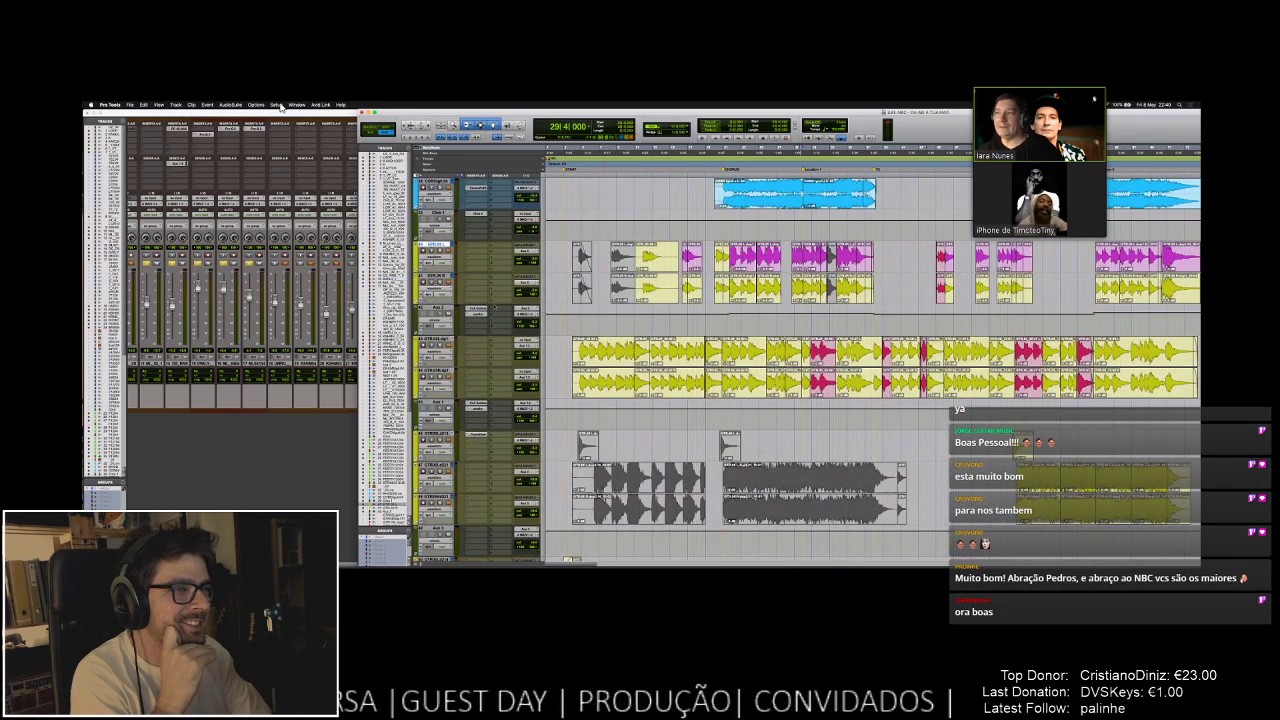
scroll(873, 370, "up", 3)
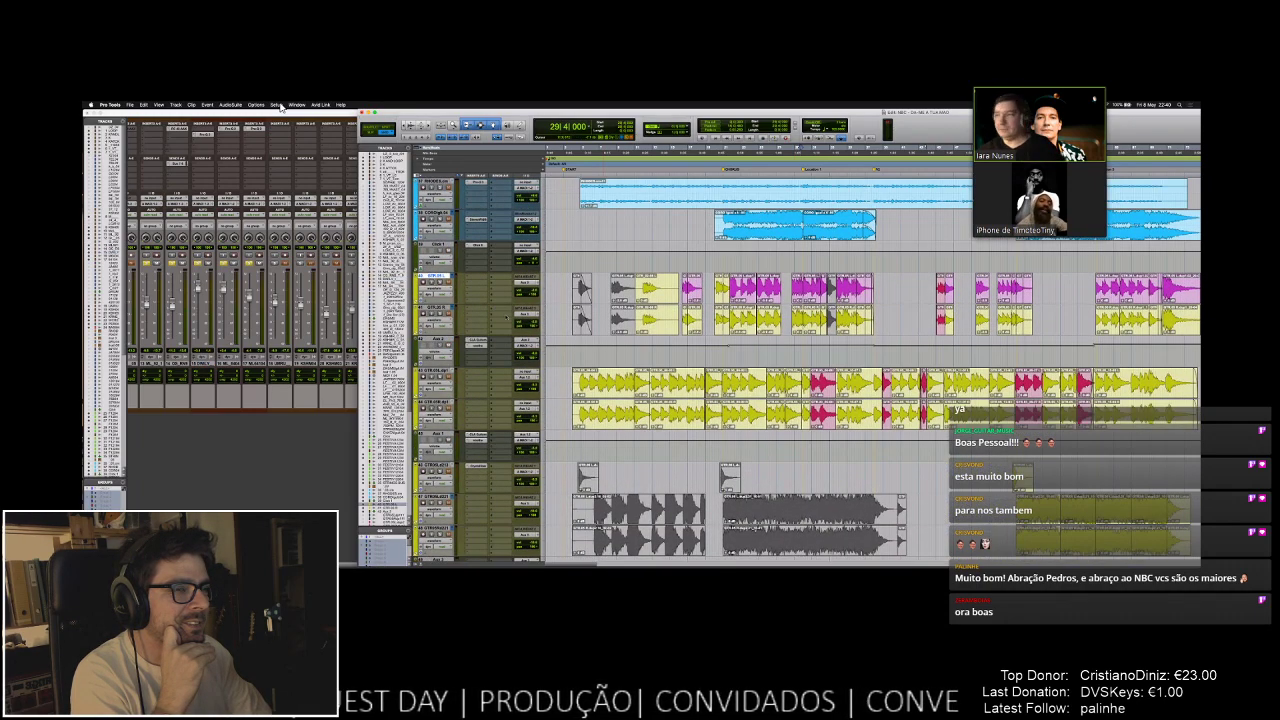
scroll(873, 370, "down", 10)
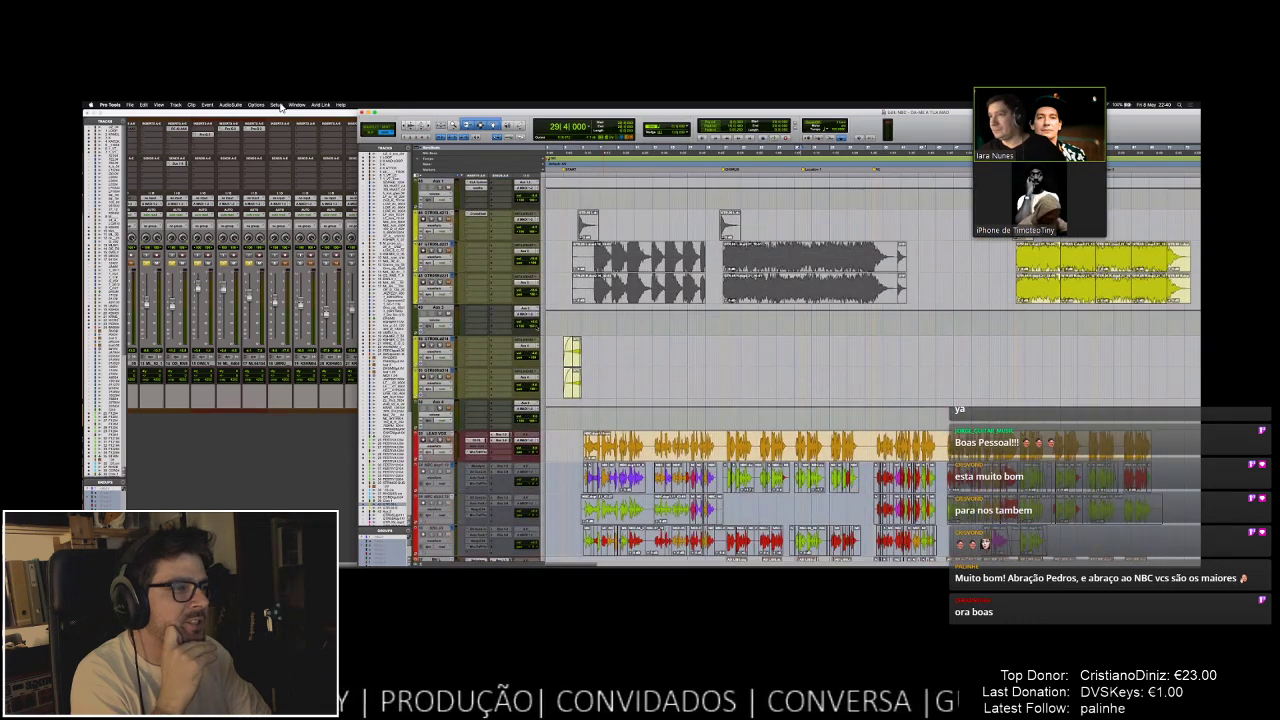
scroll(873, 370, "up", 10)
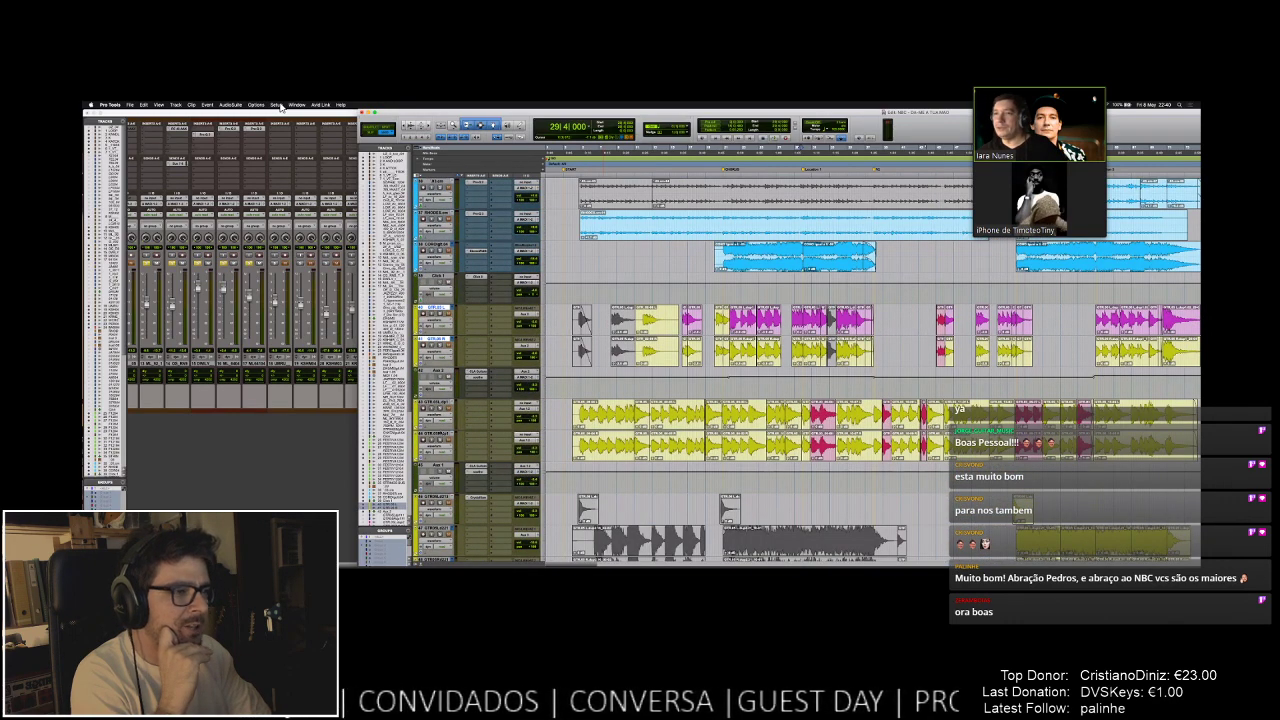
scroll(873, 370, "down", 4)
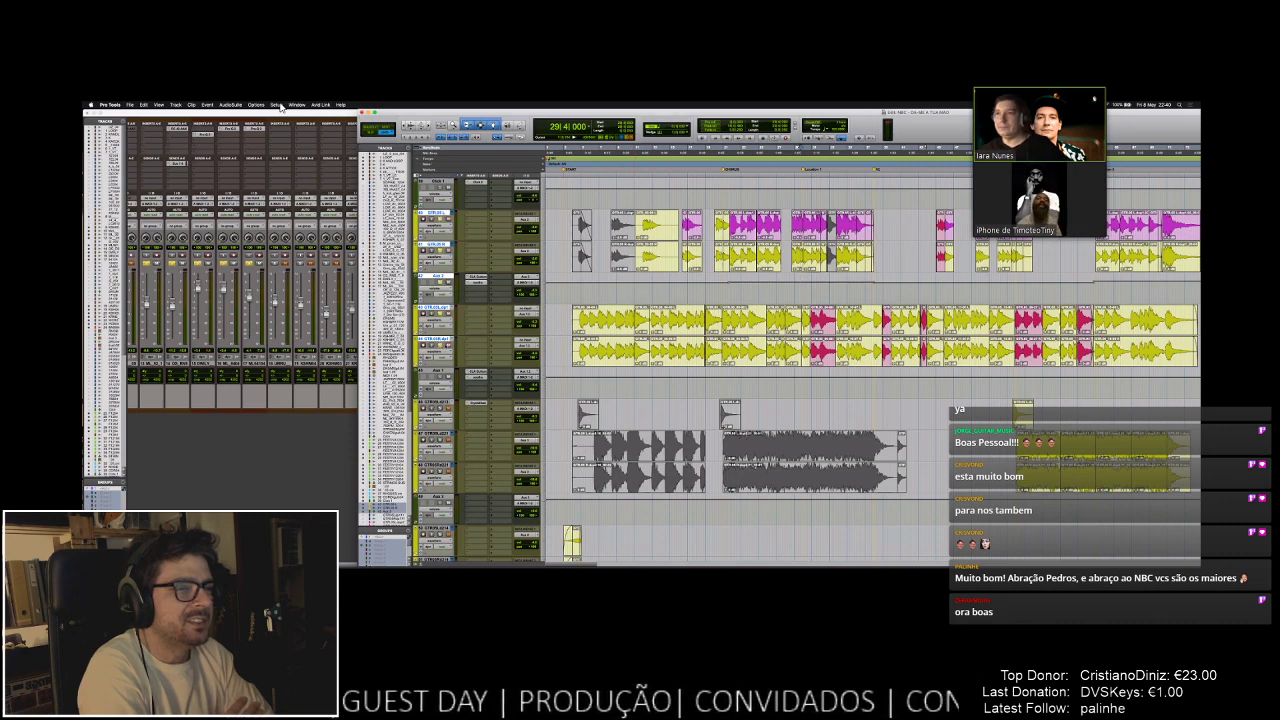
scroll(870, 370, "up", 6)
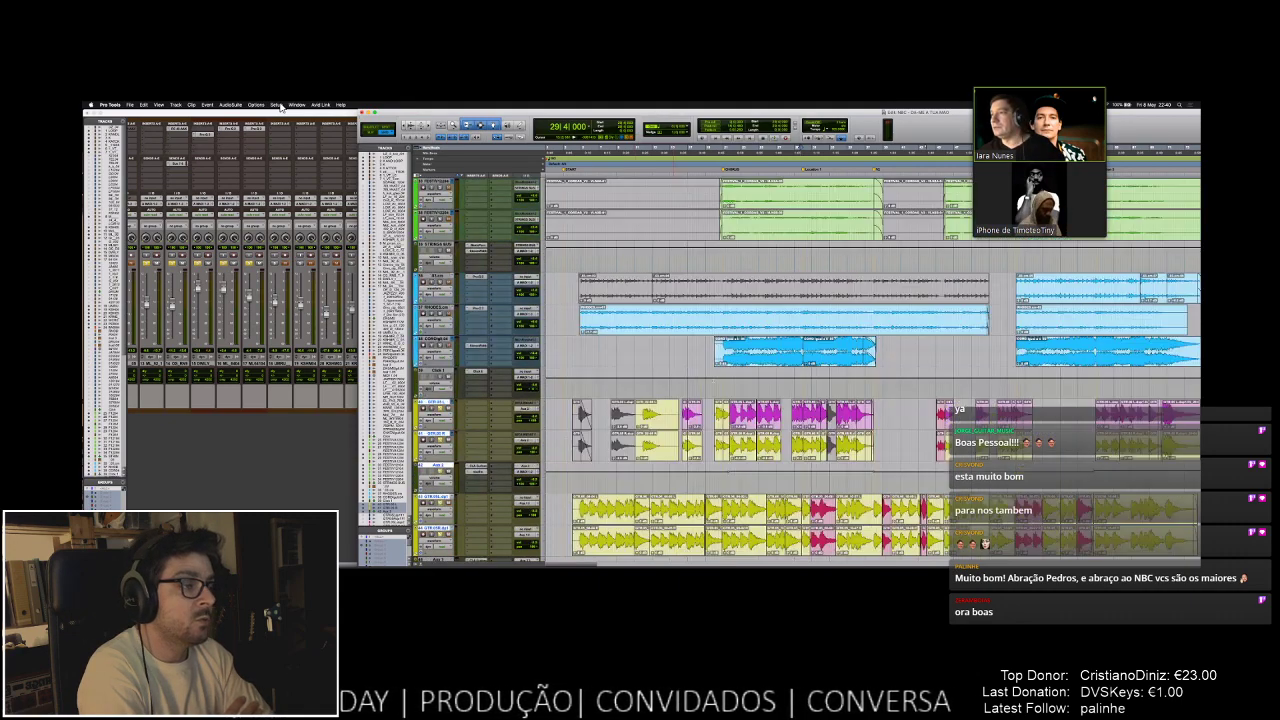
- Audition the purple and yellow tracks below the blue ones from 19|4|000, and stop playback
scroll(697, 360, "up", 2)
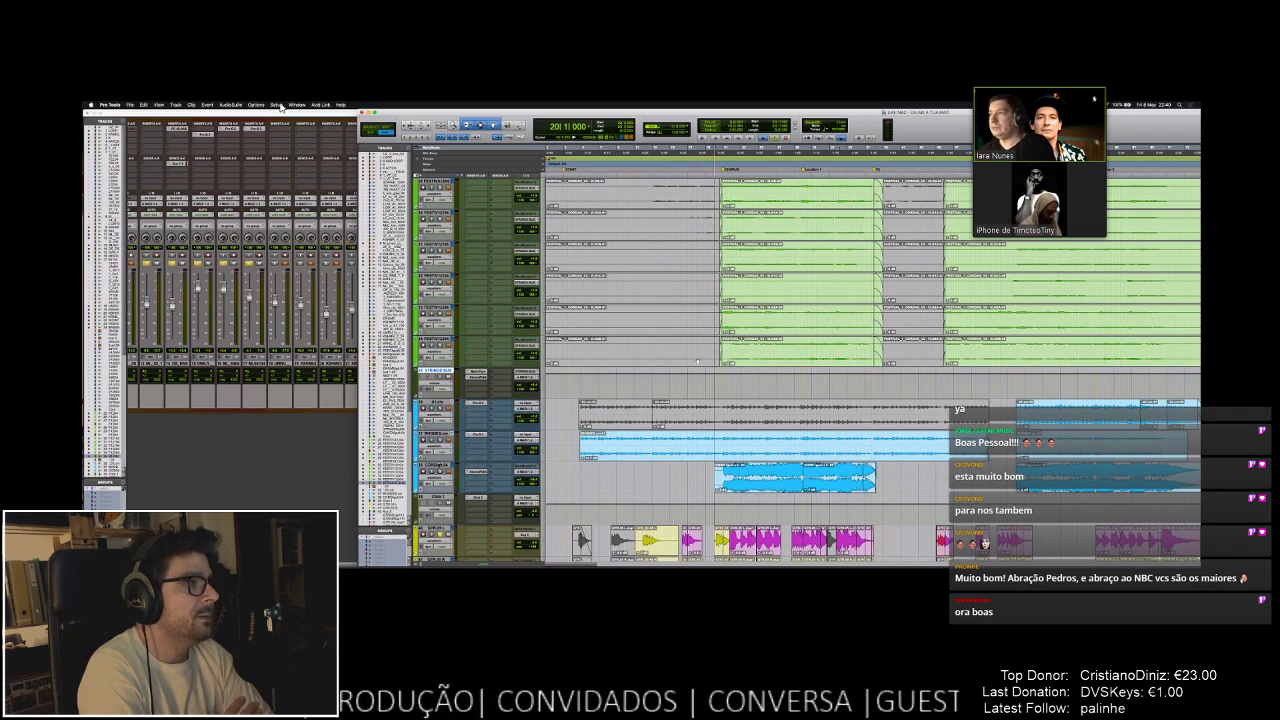
scroll(697, 360, "down", 2)
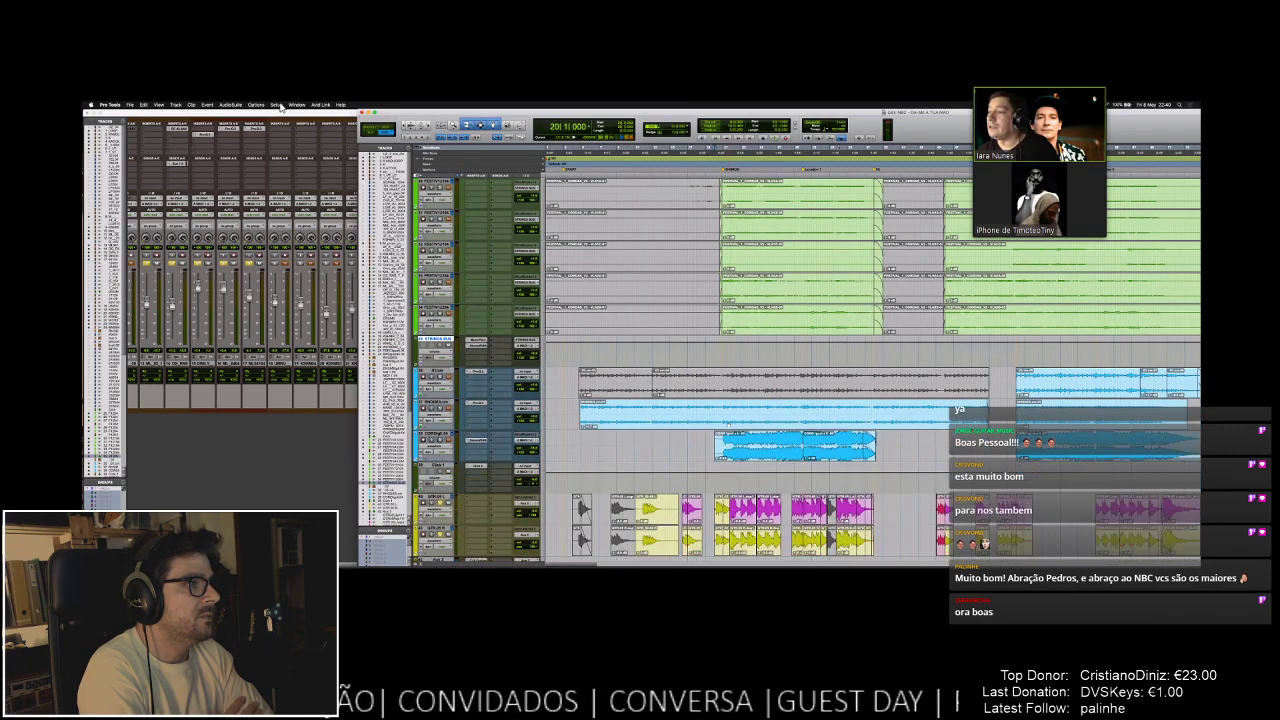
scroll(870, 400, "down", 2)
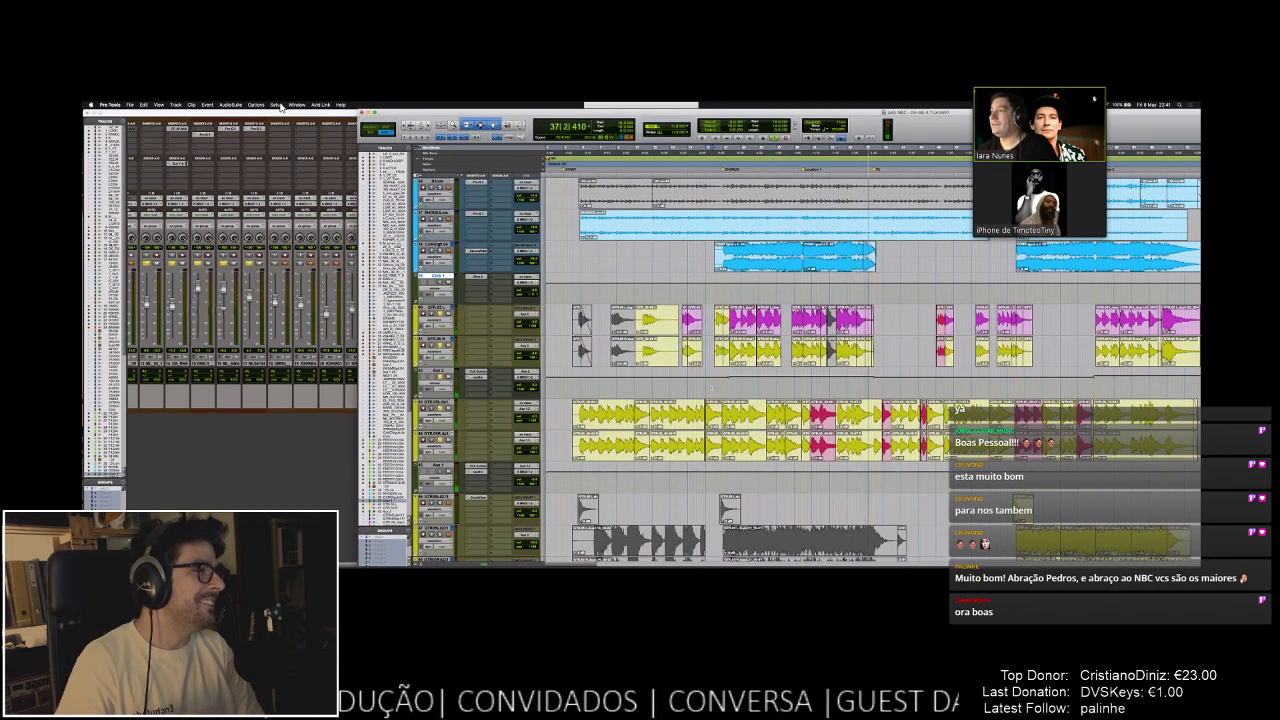
key("space")
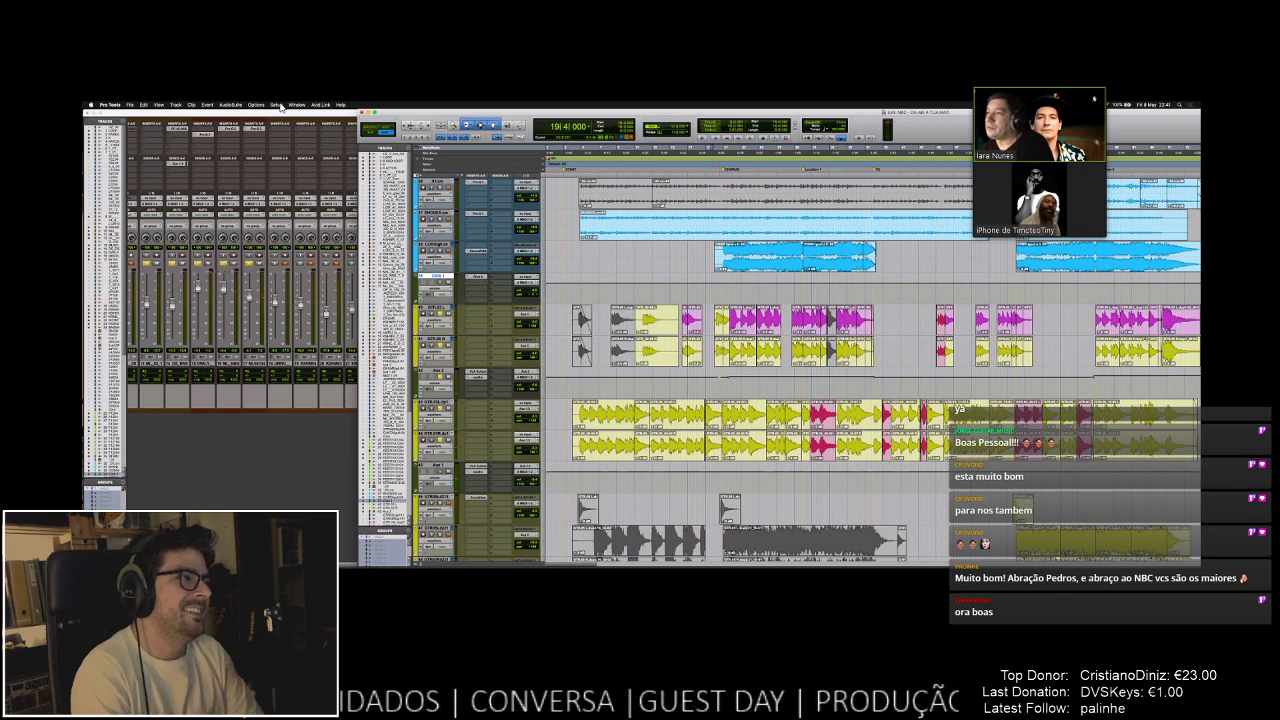
- Audition the red and green tracks, and play the yellow tracks from 53|1|000 before stopping playback
scroll(870, 370, "down", 2)
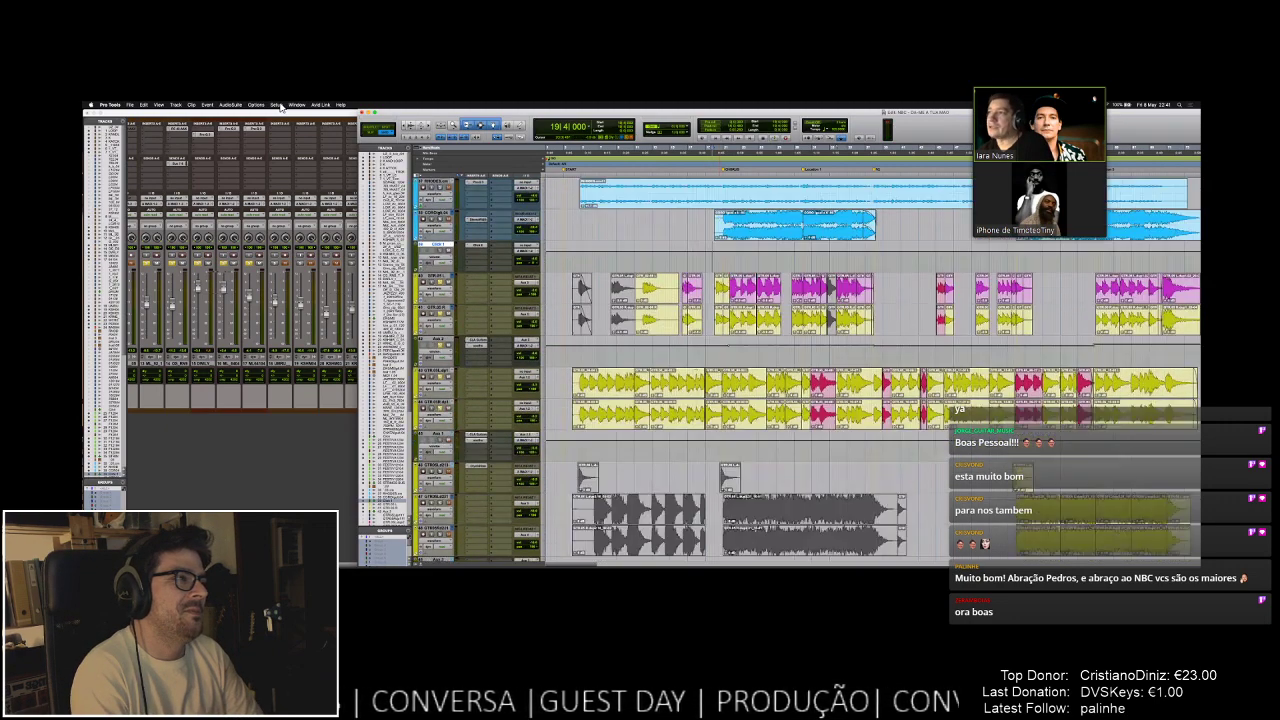
scroll(870, 370, "up", 1)
scroll(870, 370, "down", 1)
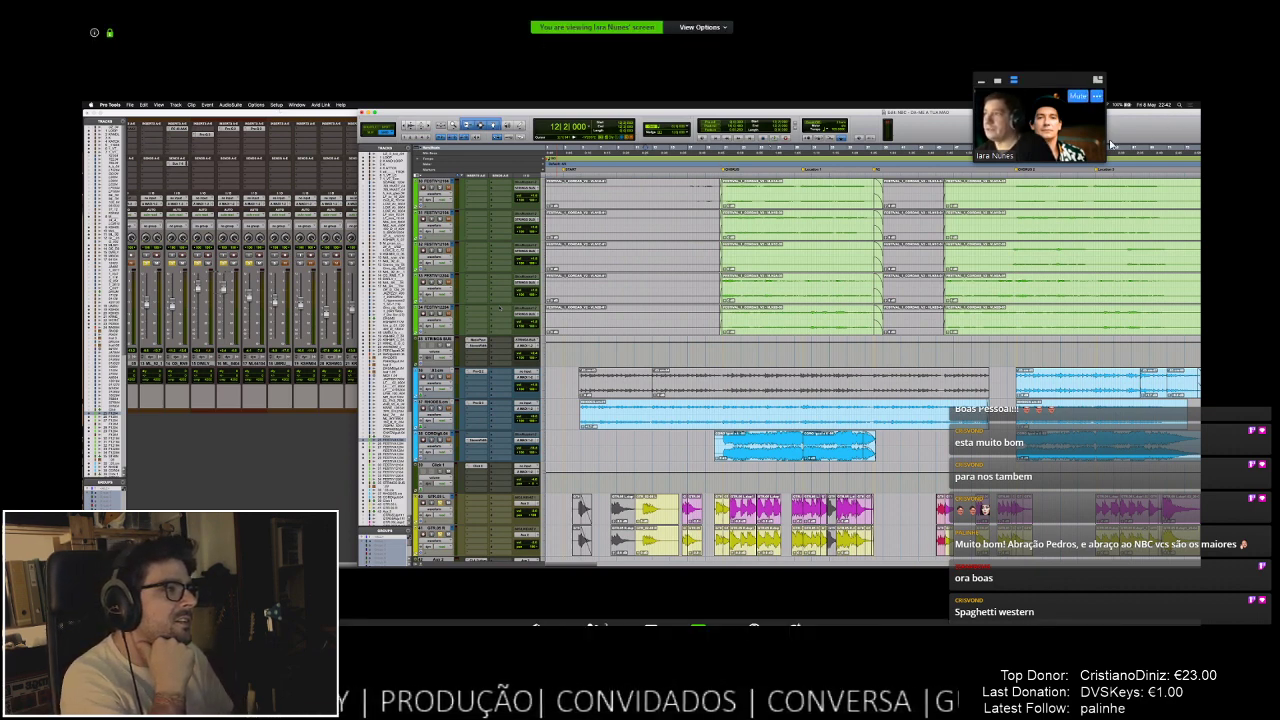
mouse_move(1031, 133)
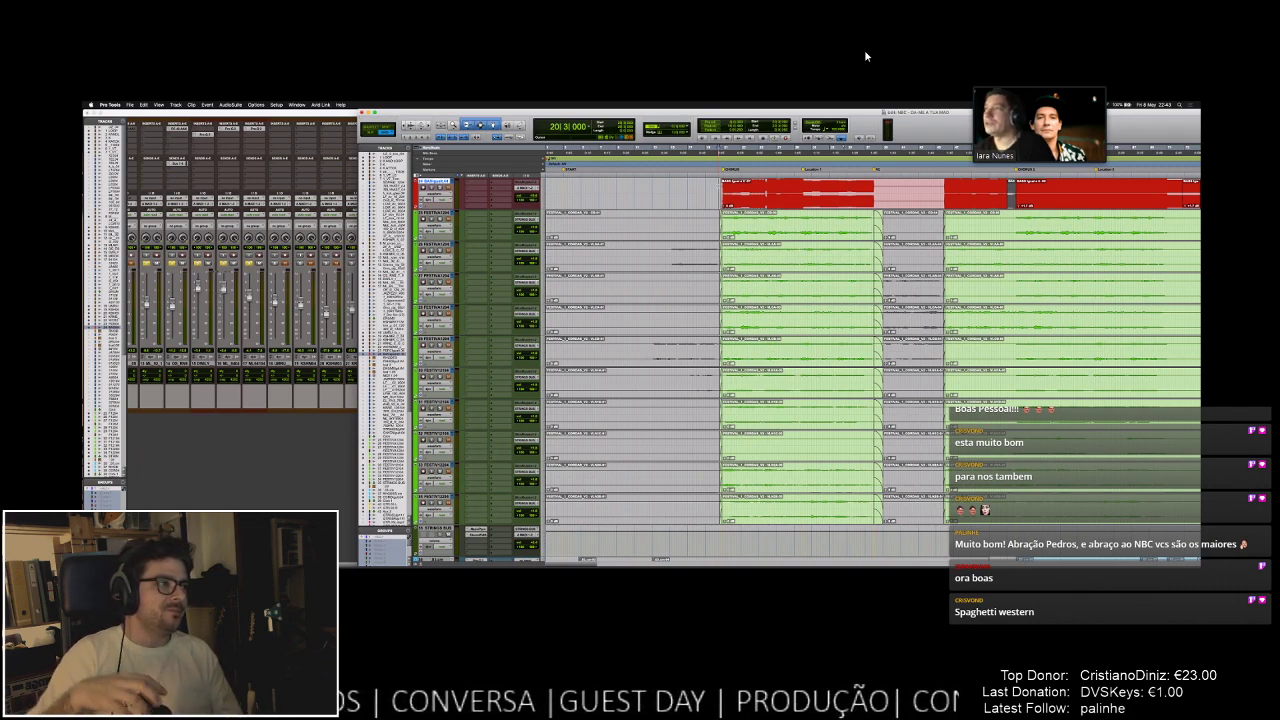
scroll(870, 370, "down", 3)
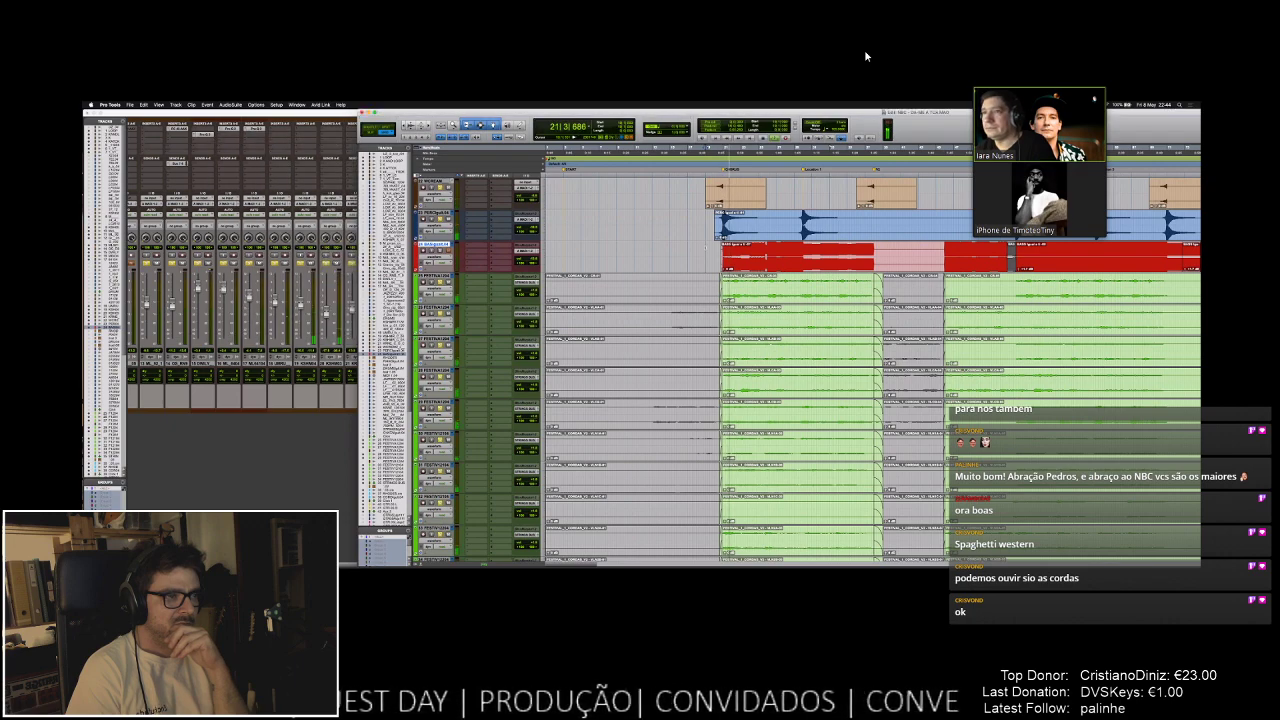
scroll(870, 370, "down", 3)
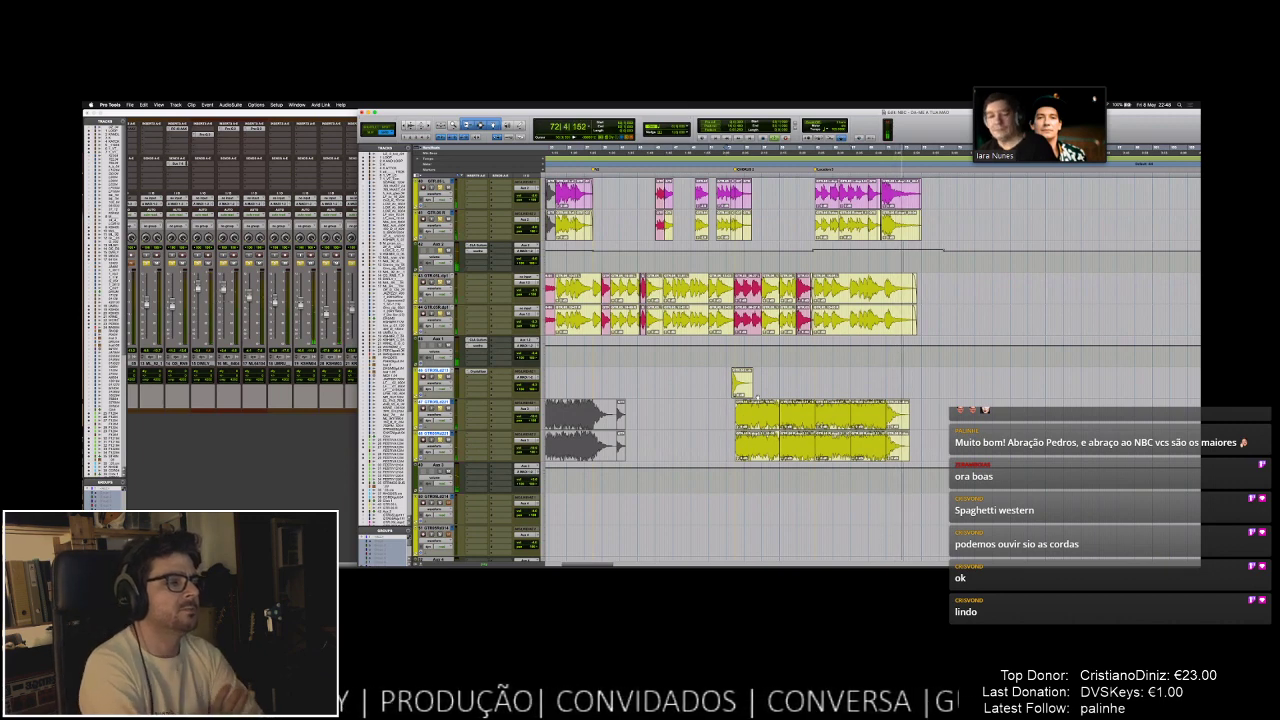
key("space")
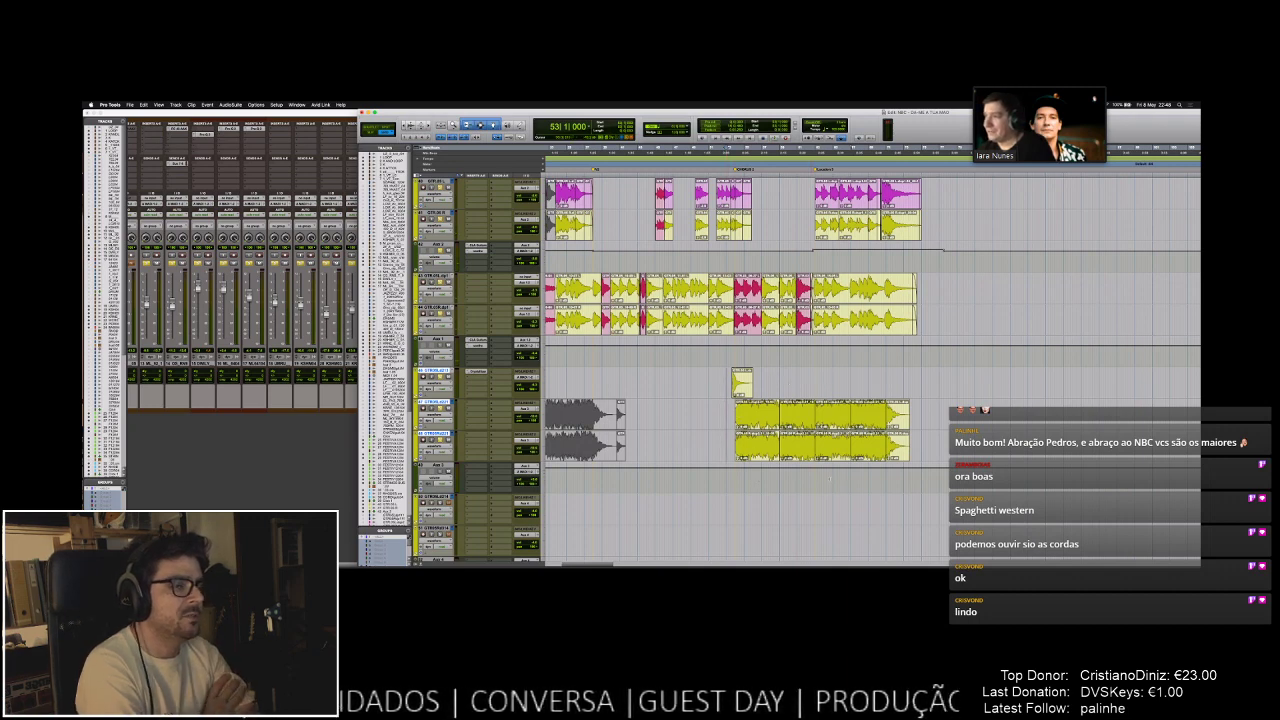
- Compare the arrangement around the second chorus, from the vocals up to the percussion and back to the blue tracks
scroll(870, 370, "down", 3)
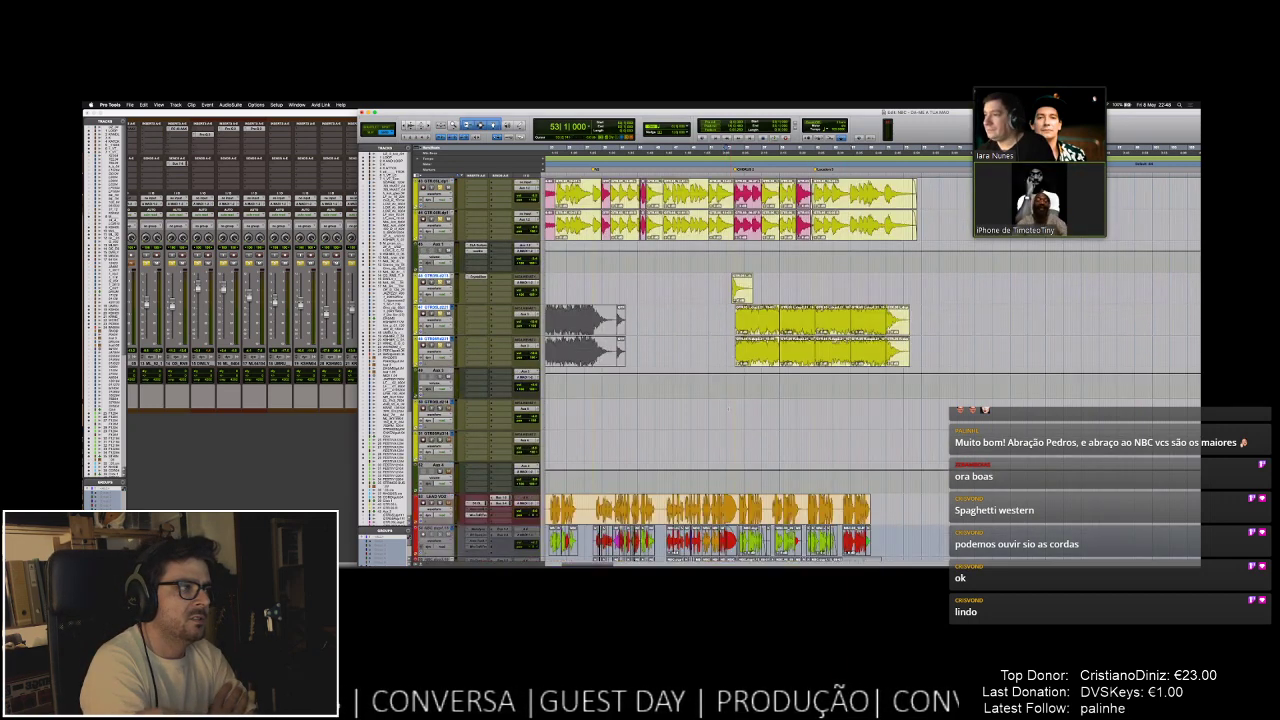
scroll(870, 370, "up", 4)
scroll(870, 370, "up", 3)
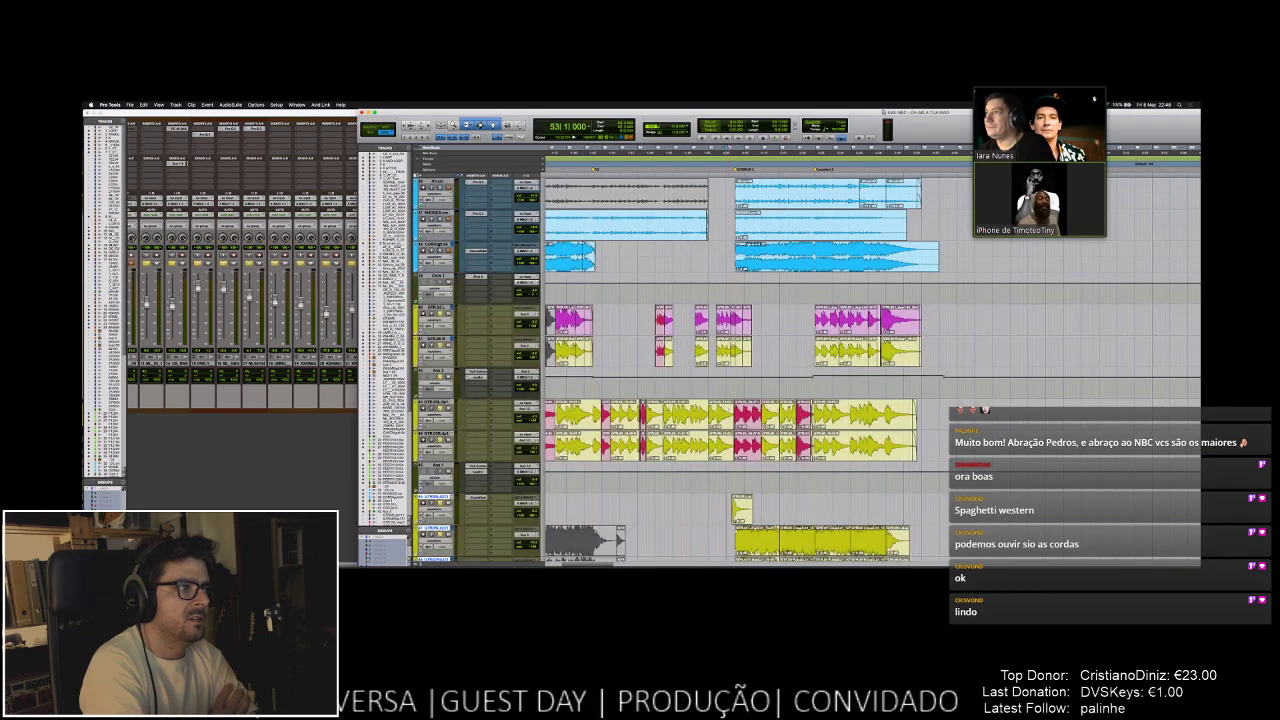
scroll(870, 370, "up", 4)
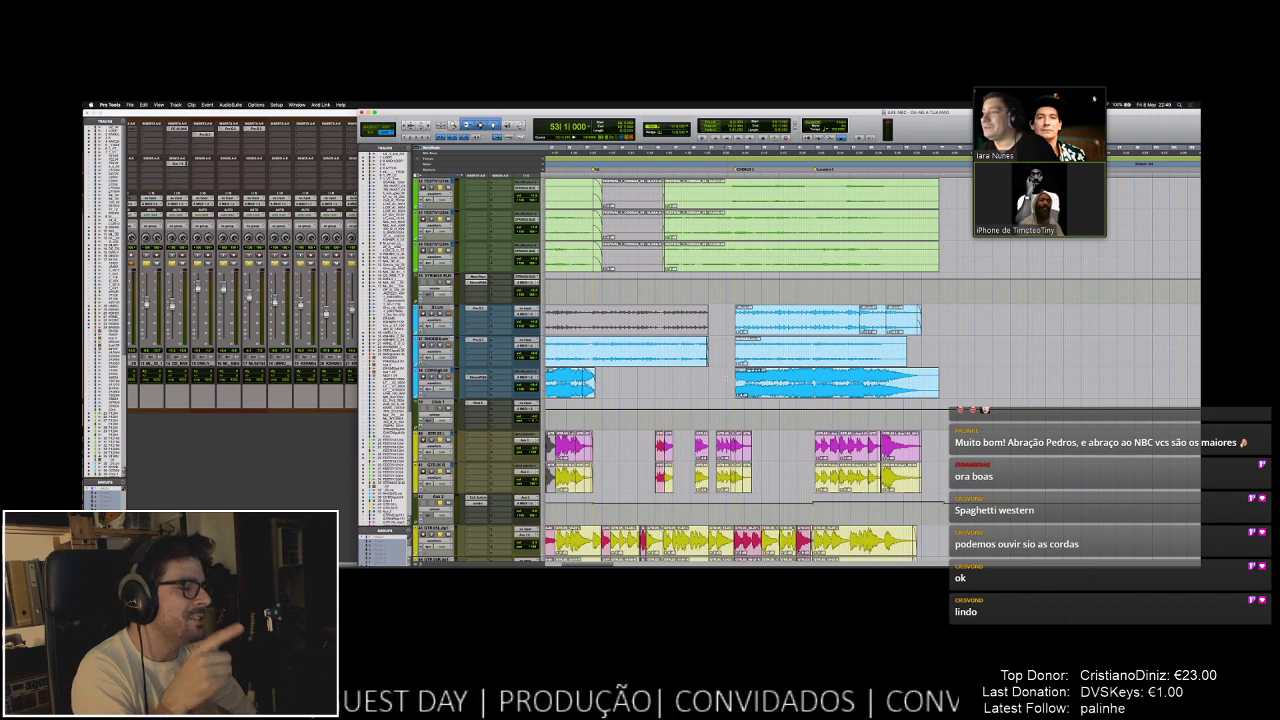
scroll(732, 377, "down", 8)
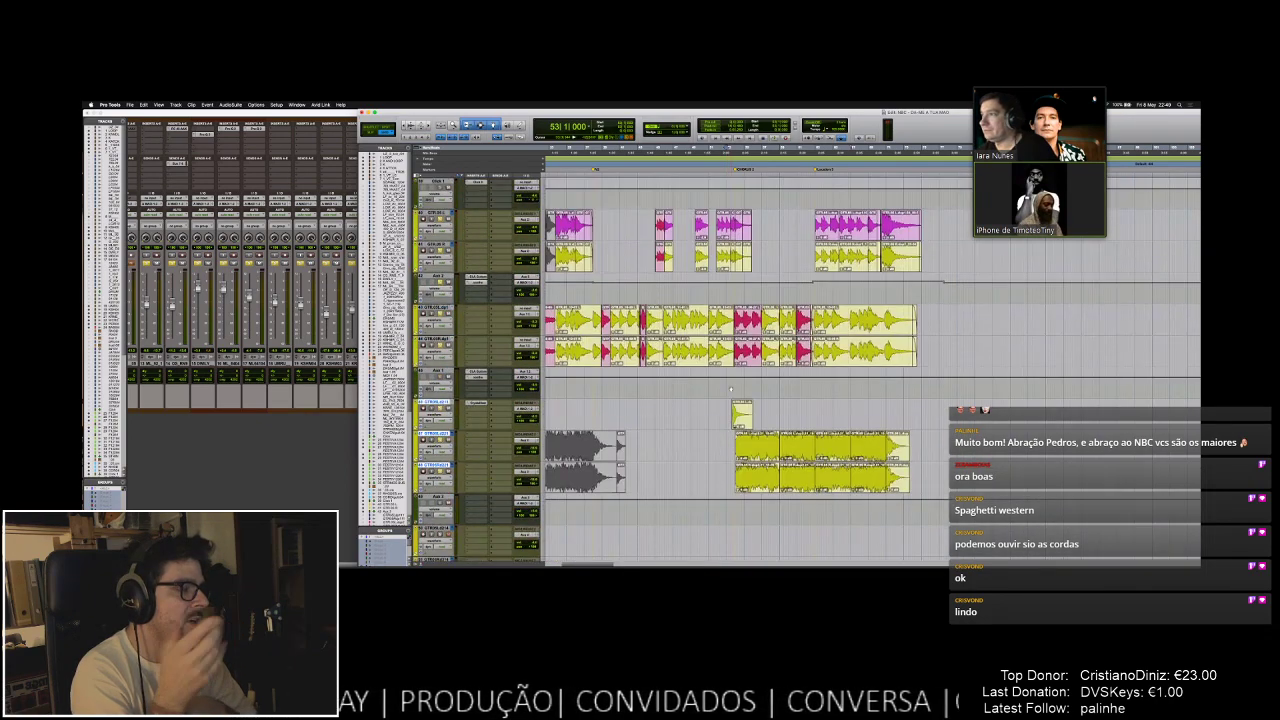
scroll(730, 389, "up", 5)
scroll(740, 380, "down", 6)
scroll(740, 380, "up", 5)
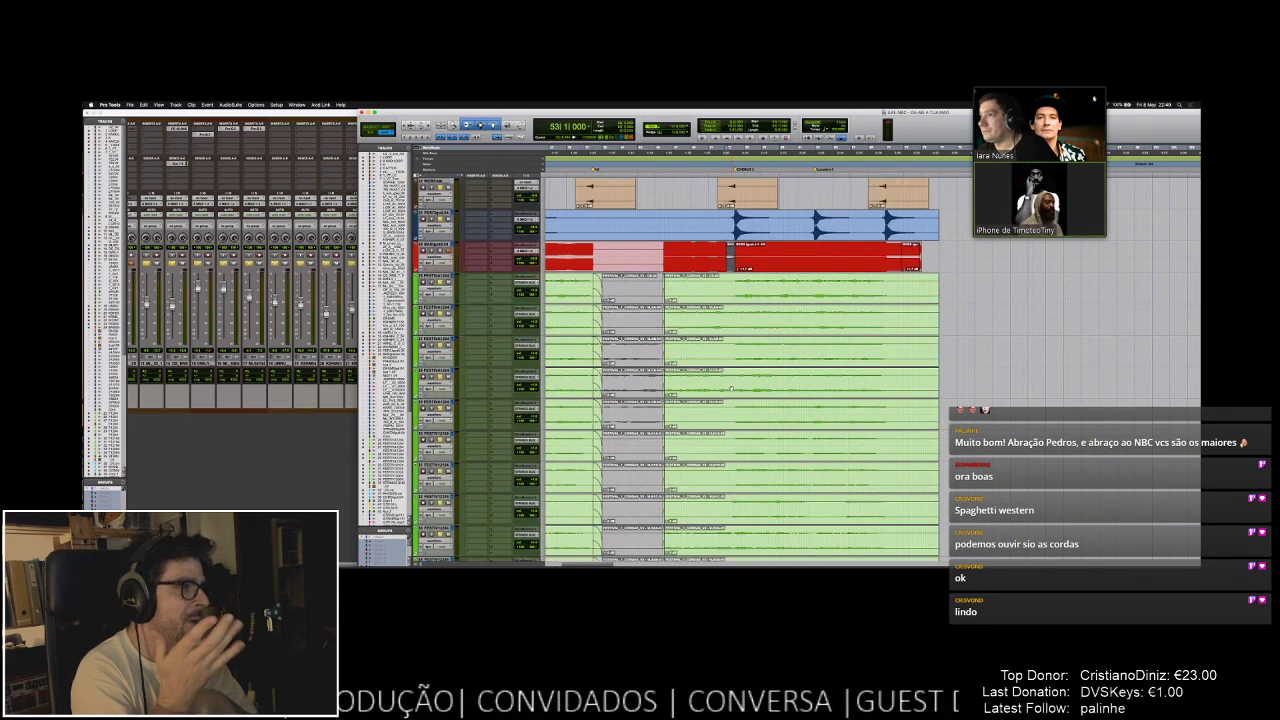
scroll(730, 395, "up", 3)
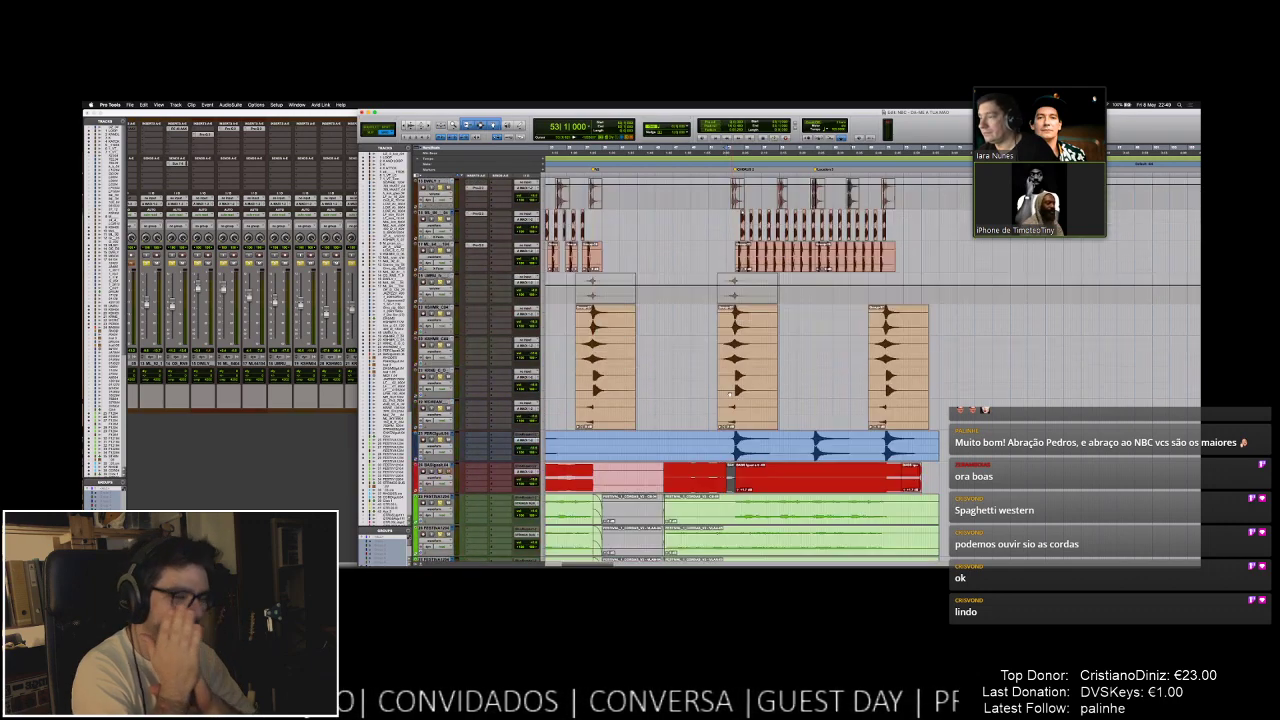
scroll(730, 395, "down", 10)
scroll(729, 394, "down", 5)
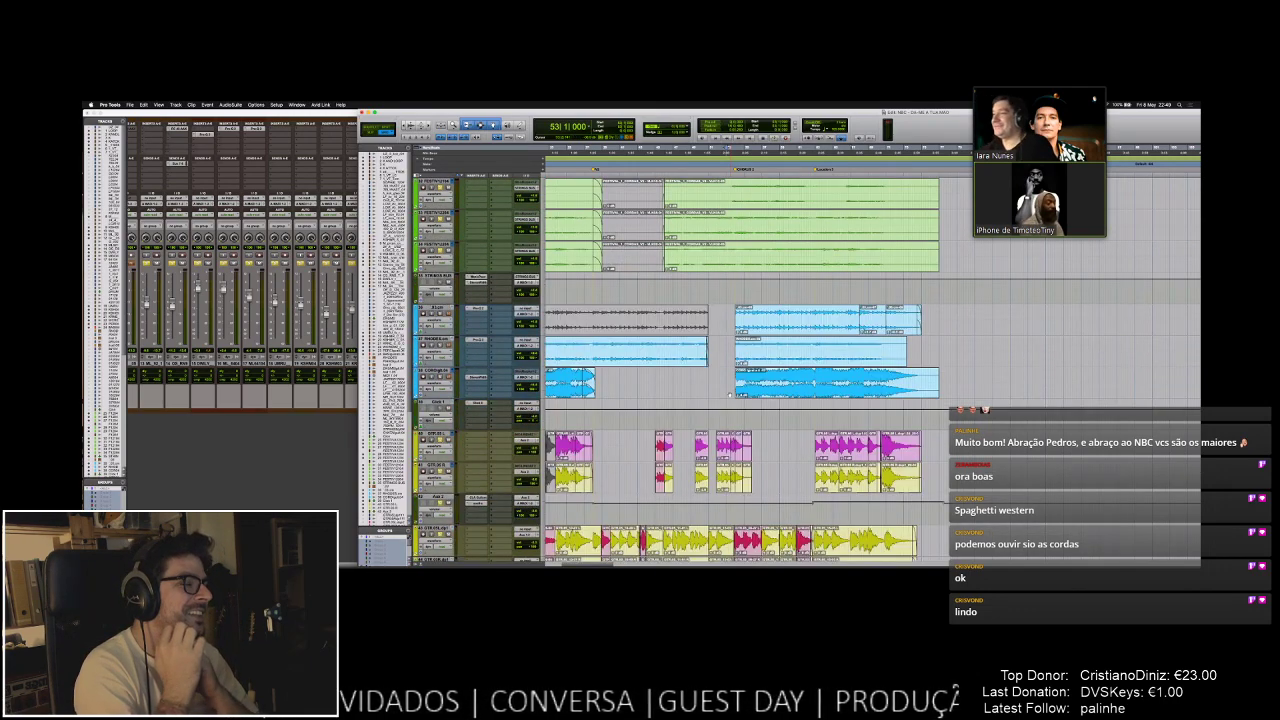
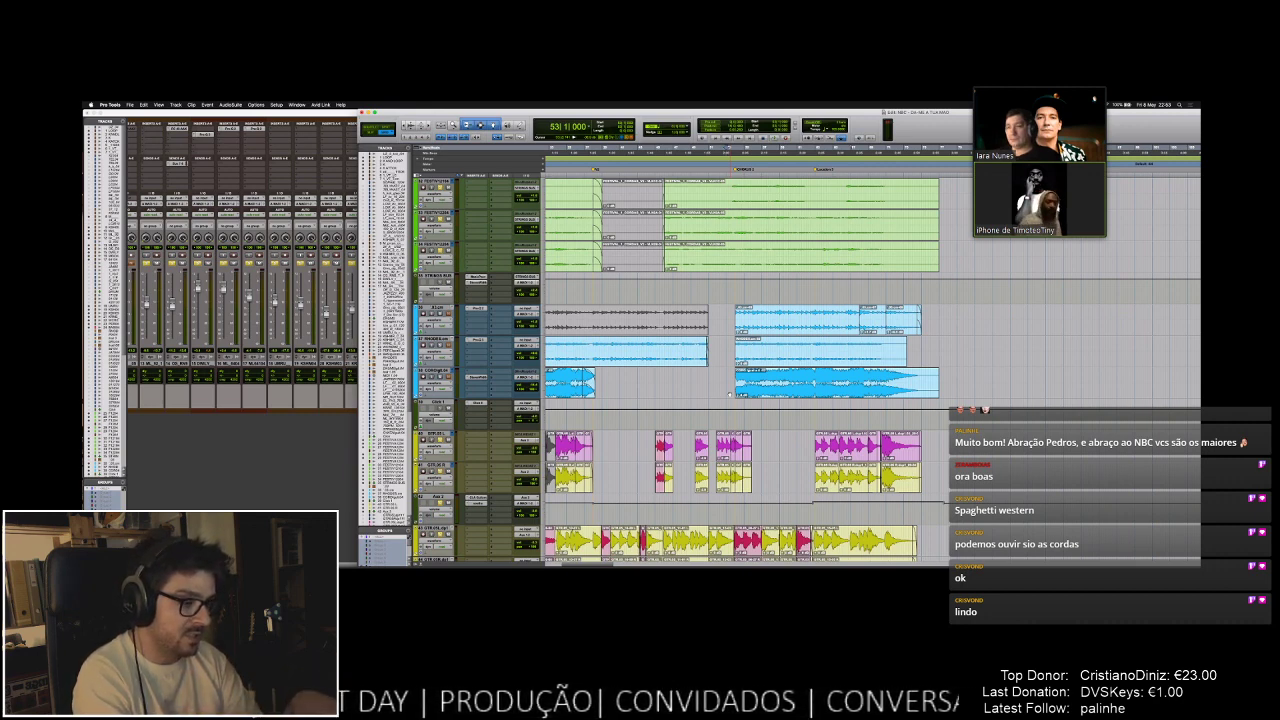
- Examine the yellow and vocal tracks over the whole song and close up at the second chorus, and return to the green tracks
scroll(729, 394, "down", 3)
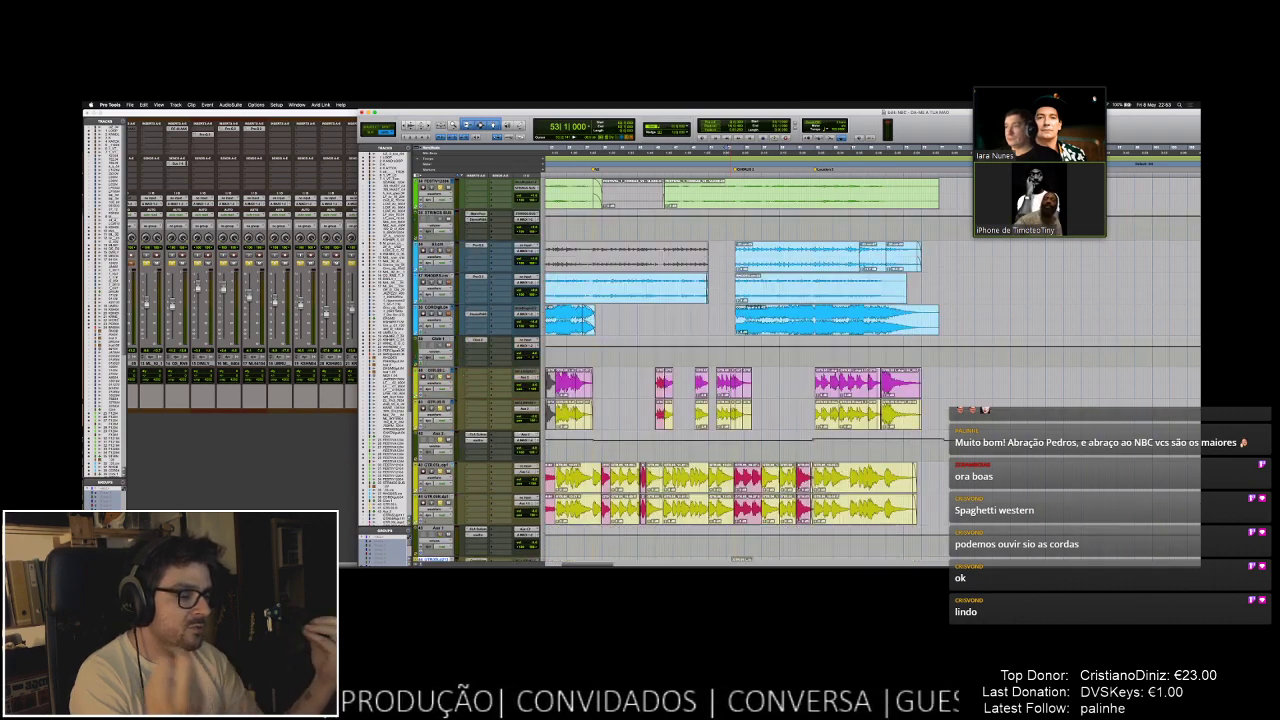
scroll(729, 397, "down", 8)
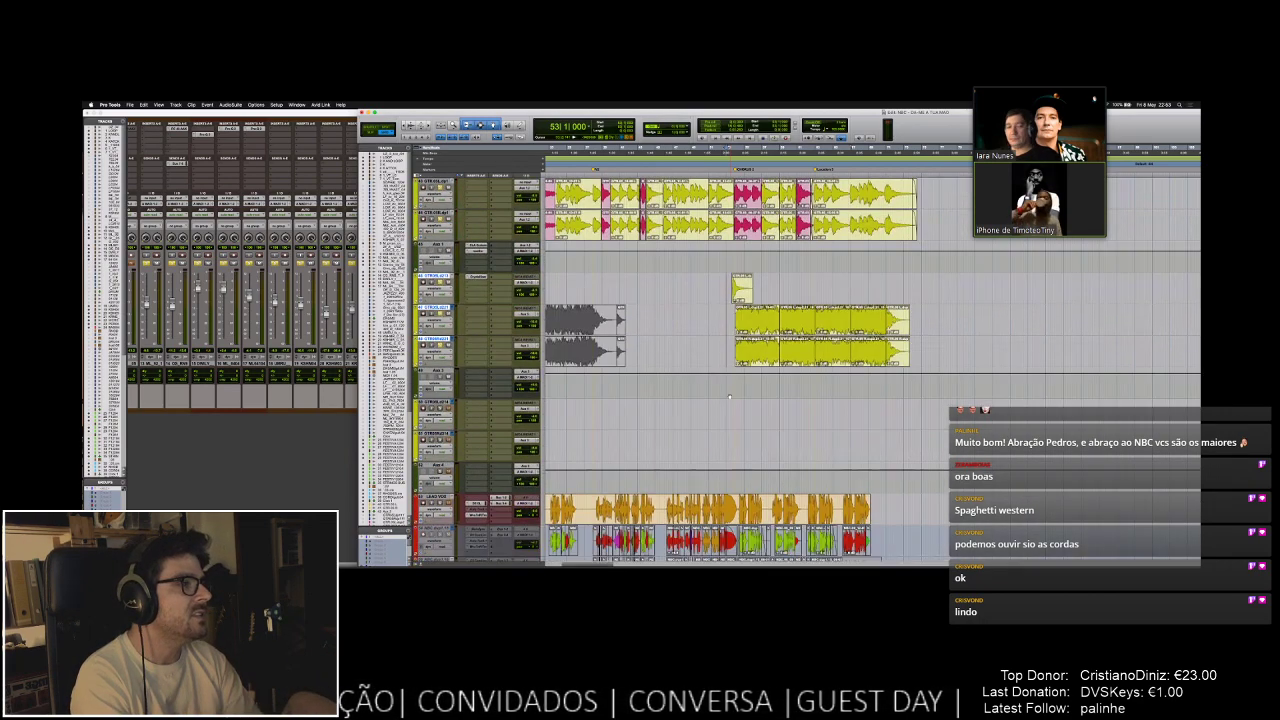
scroll(729, 395, "down", 3)
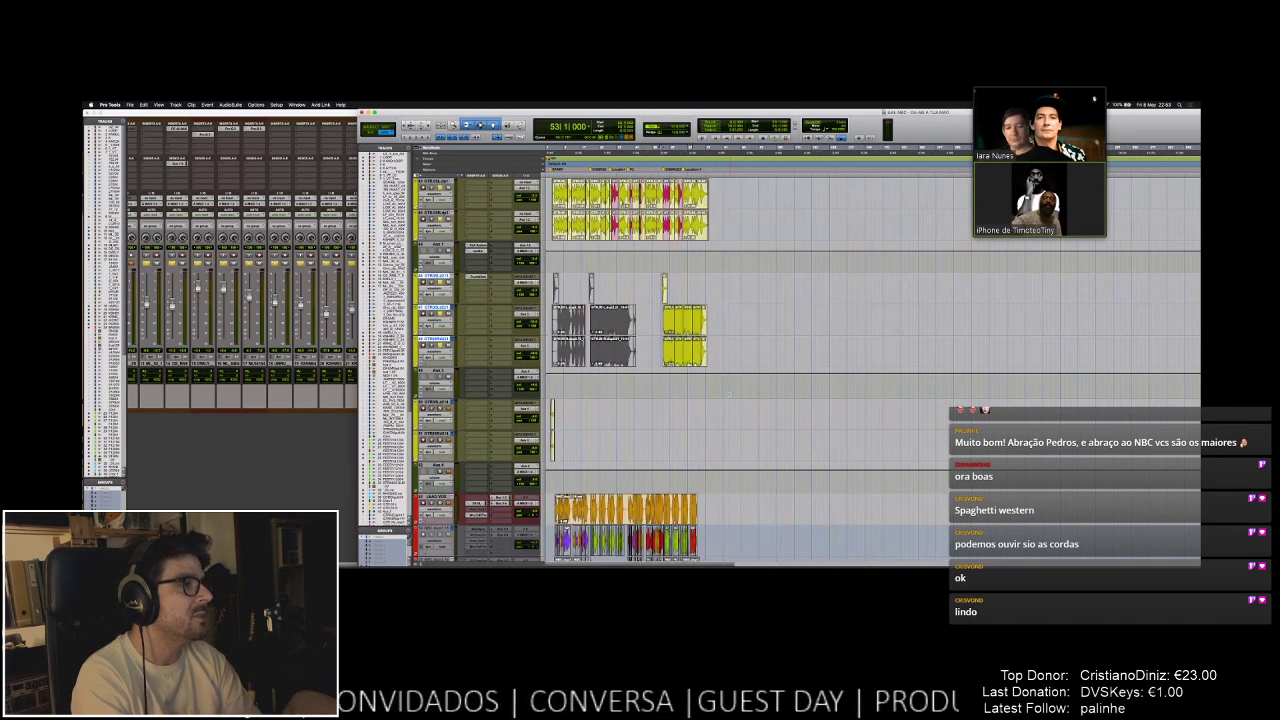
scroll(729, 394, "up", 2)
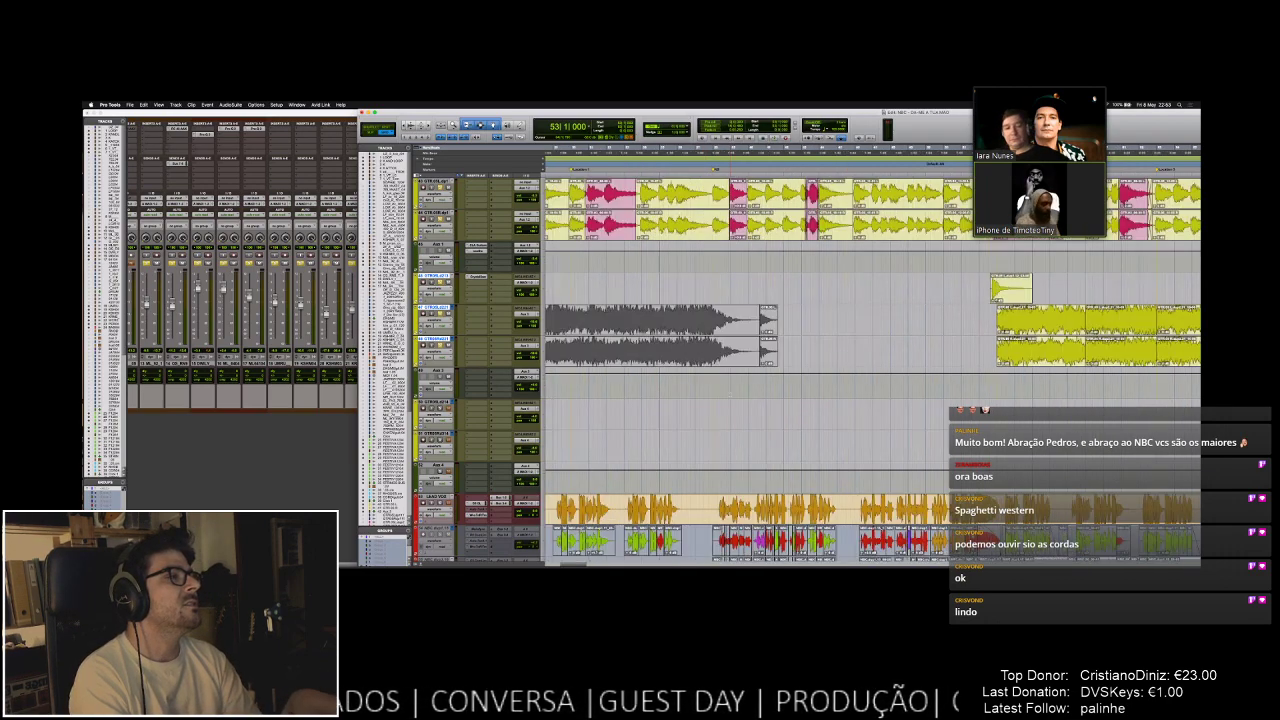
scroll(729, 394, "down", 2)
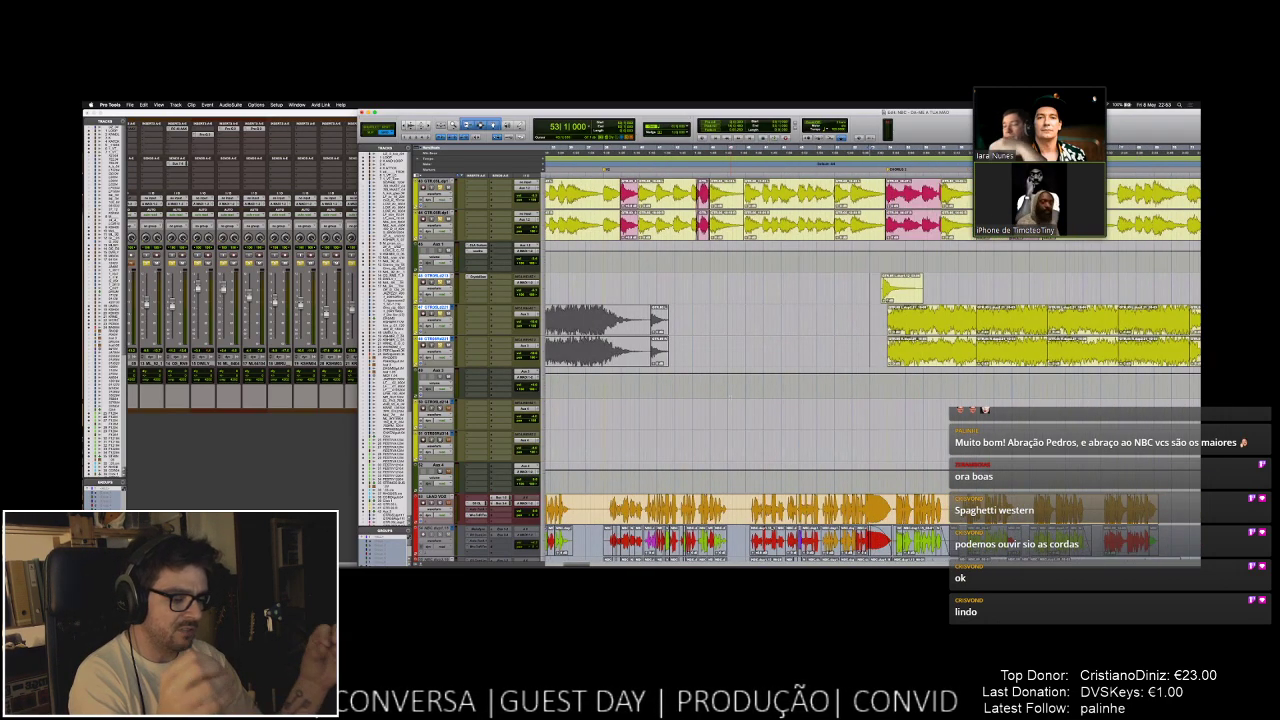
scroll(729, 394, "up", 2)
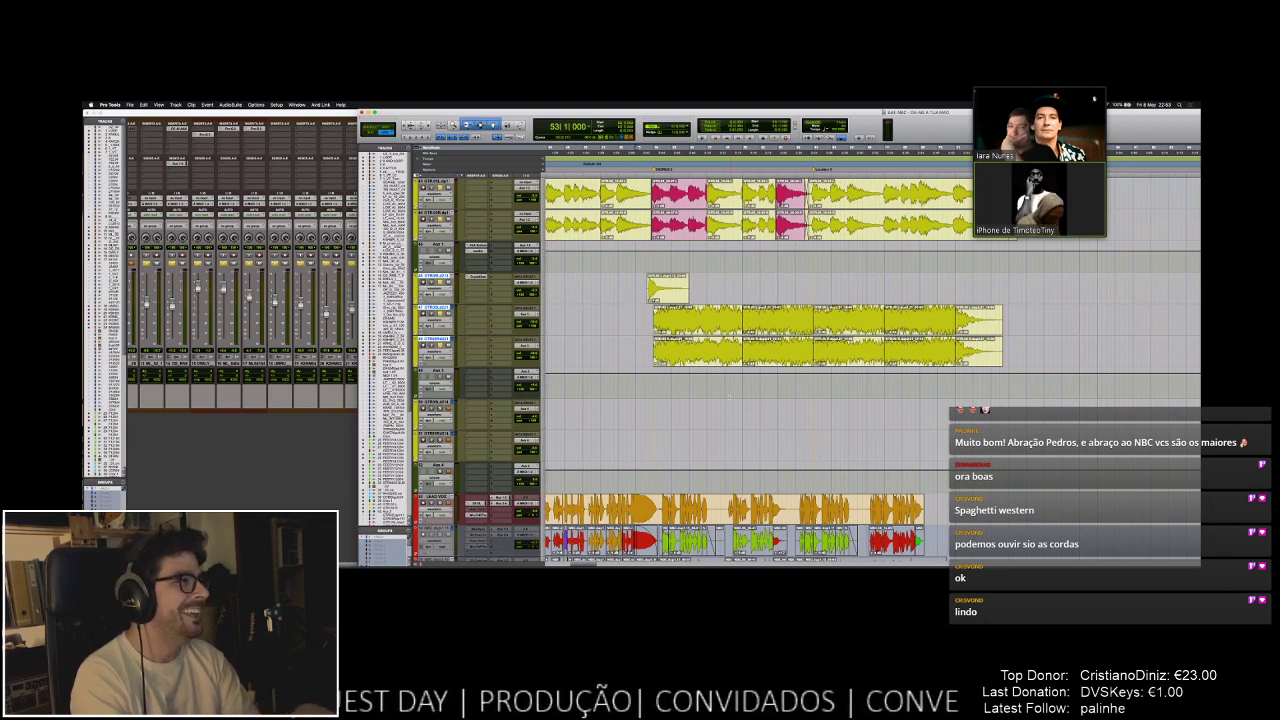
scroll(729, 396, "up", 3)
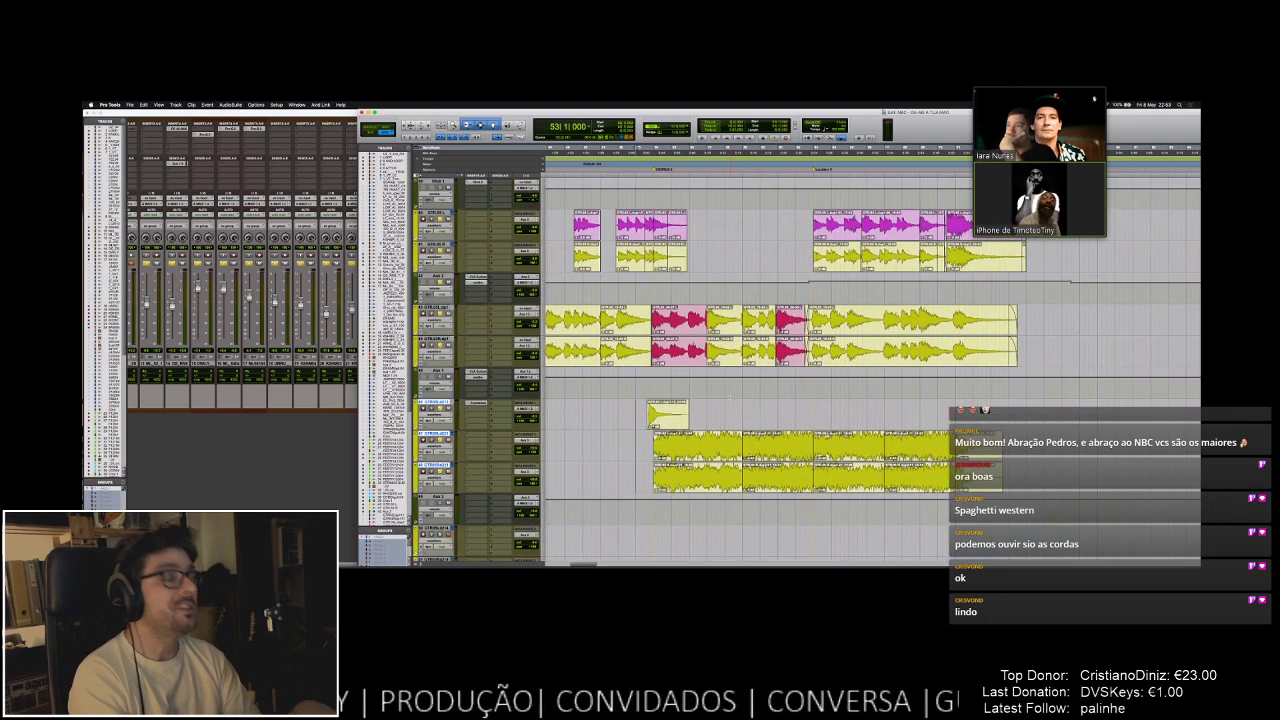
scroll(729, 396, "up", 3)
scroll(729, 398, "up", 15)
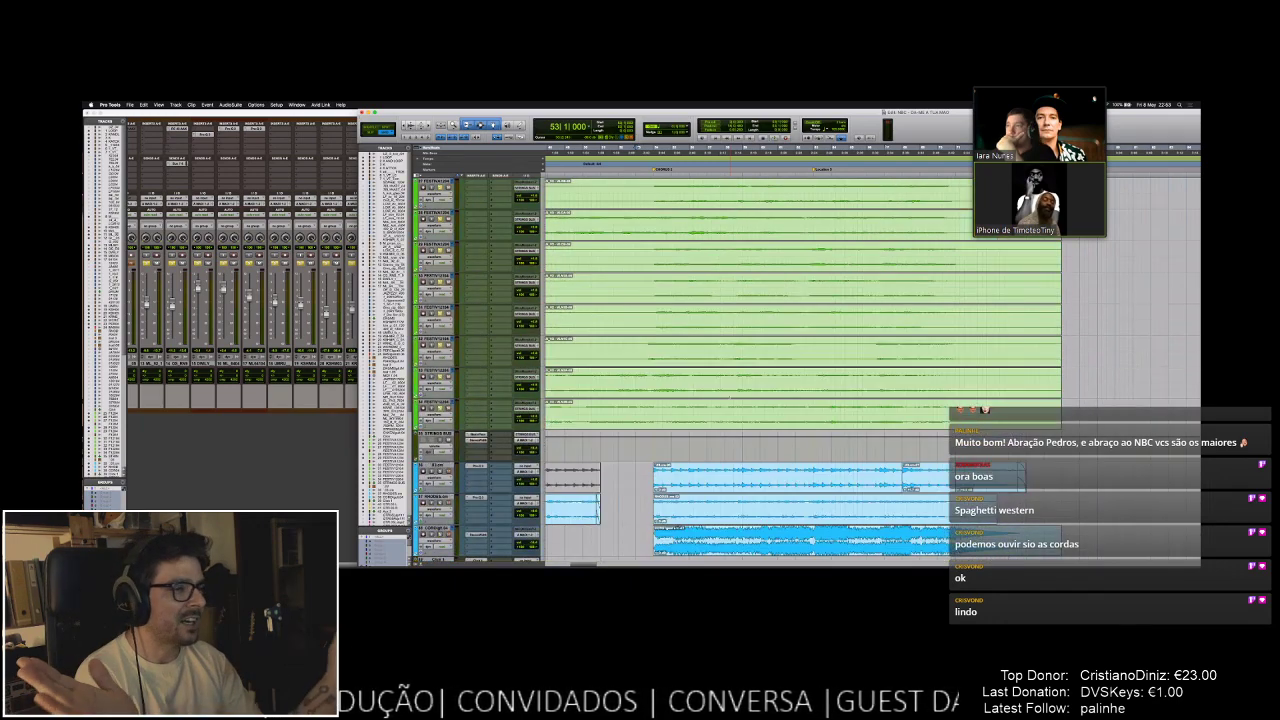
- Examine the arrangement around the second chorus, from the percussion loops down through the green and blue tracks to the yellow tracks
scroll(729, 399, "up", 15)
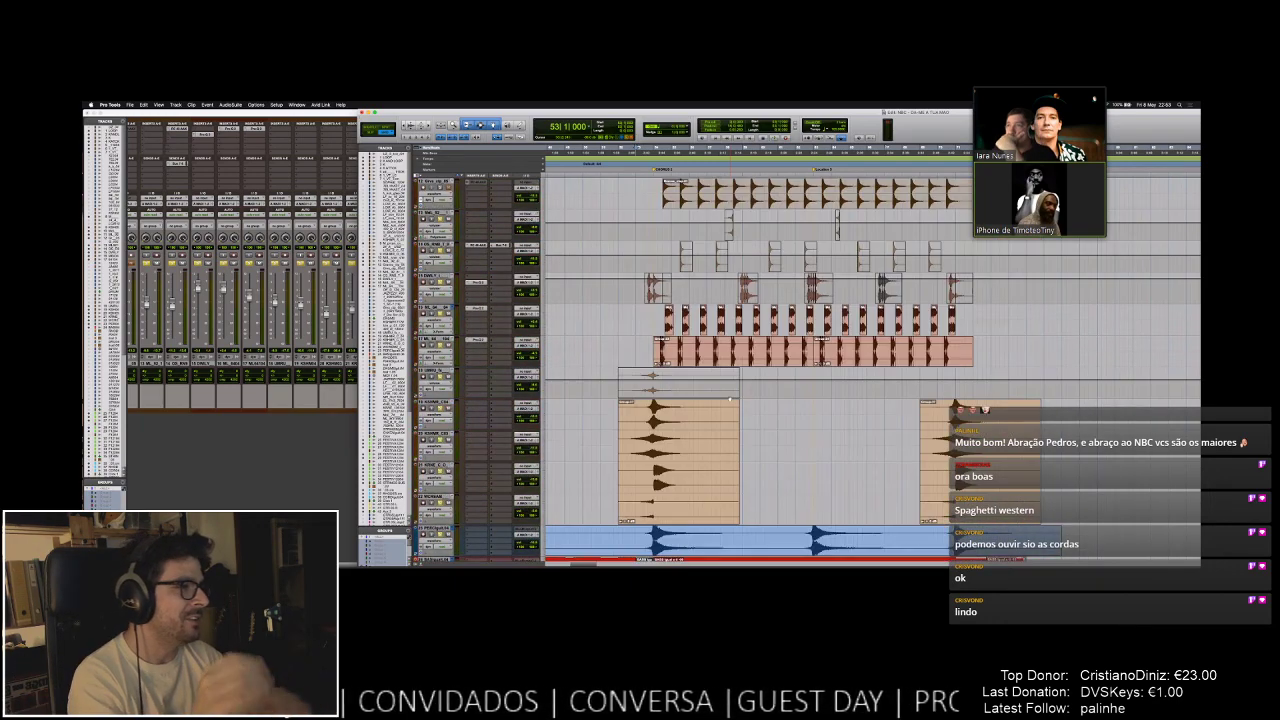
scroll(729, 399, "up", 10)
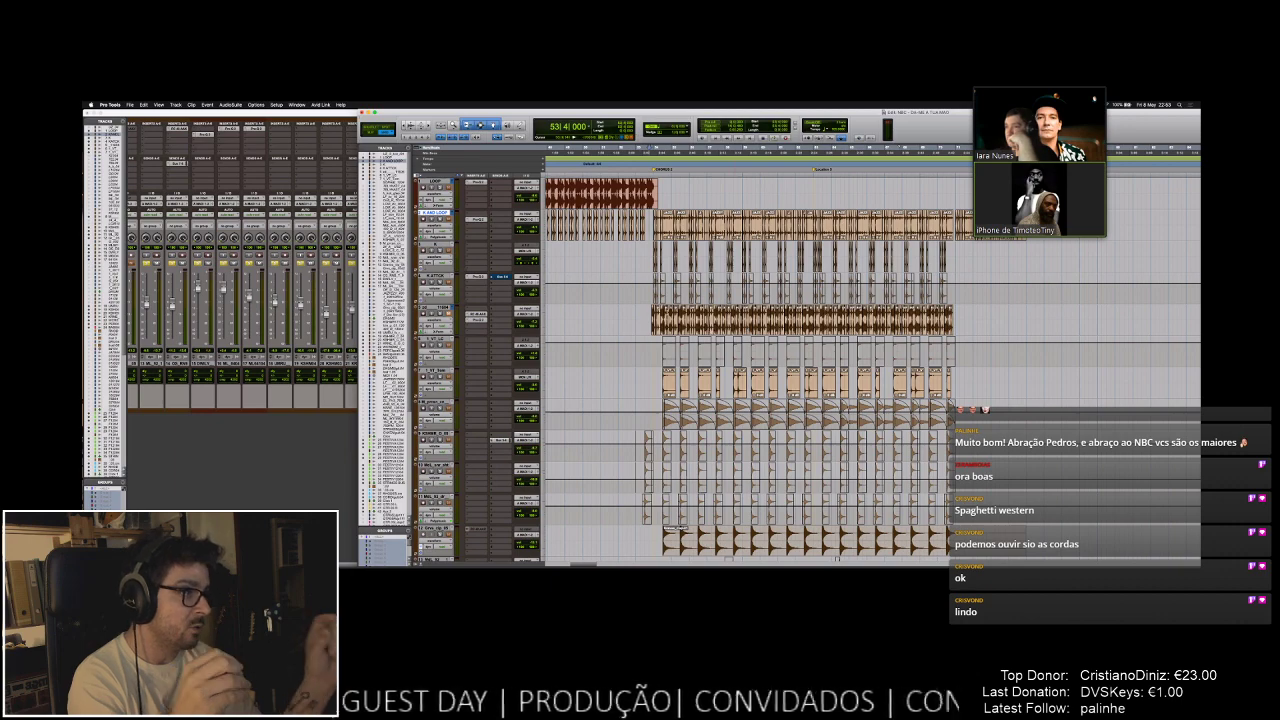
scroll(800, 370, "down", 10)
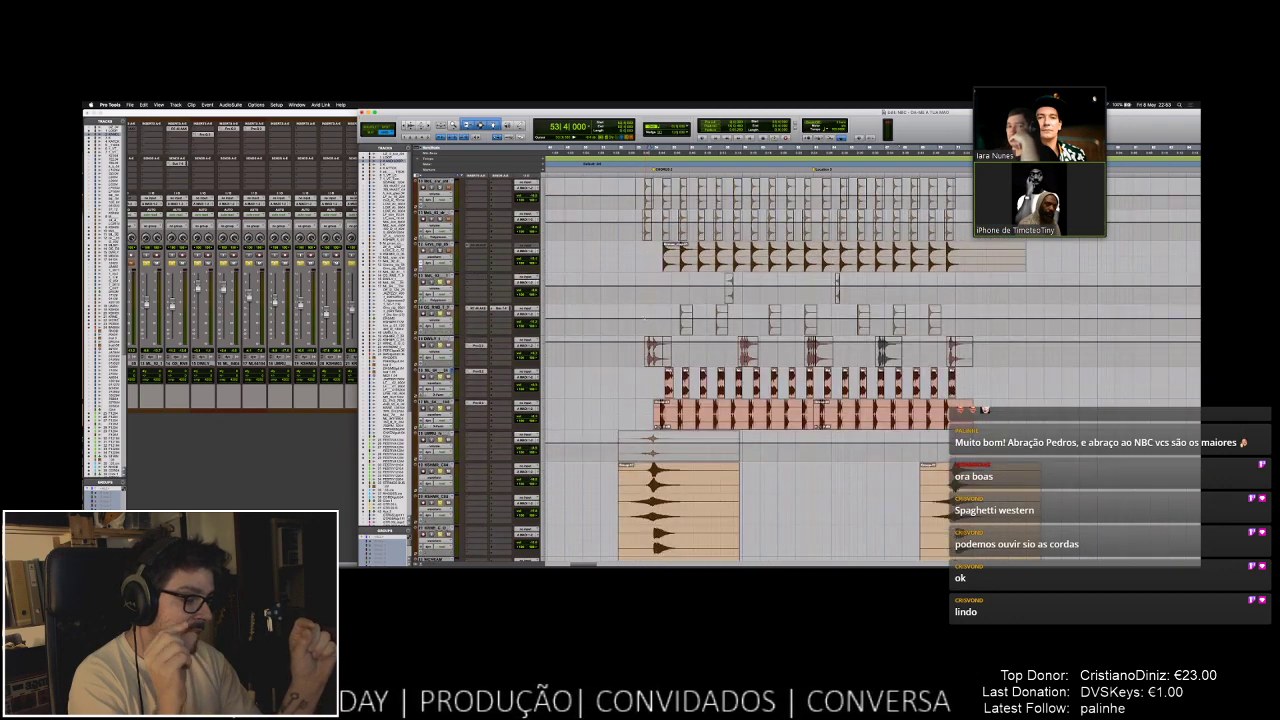
scroll(800, 370, "down", 9)
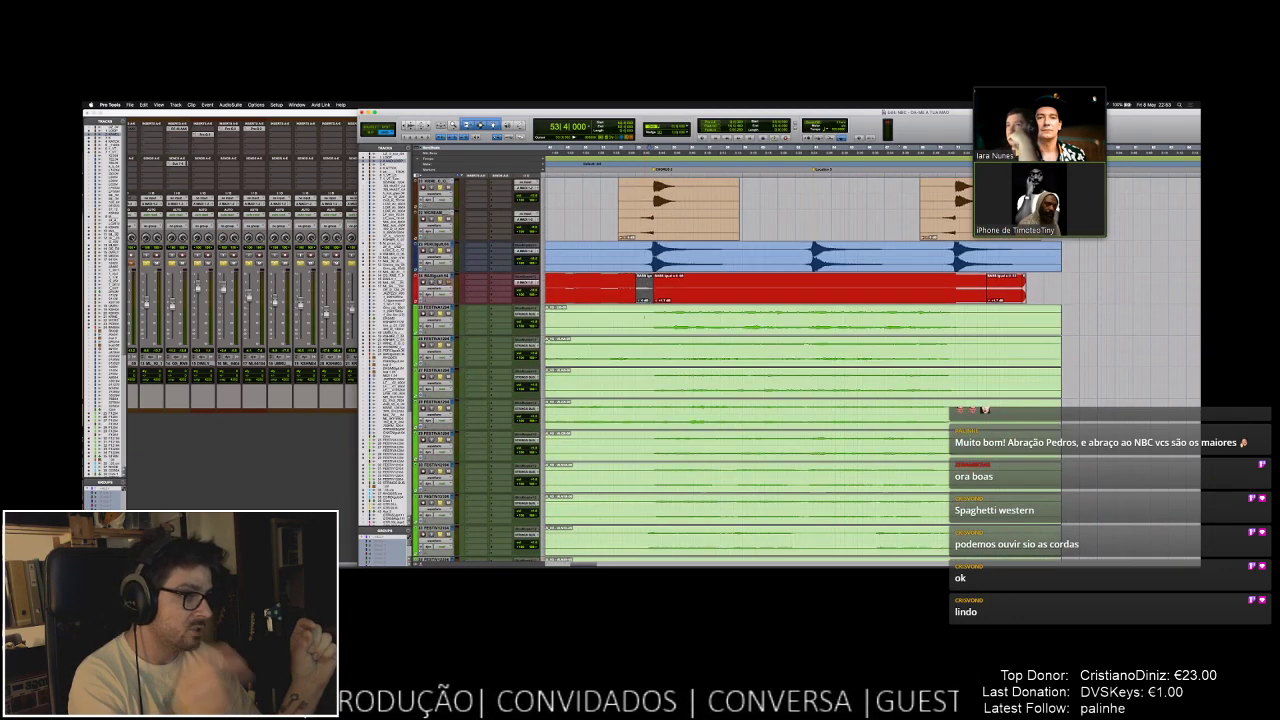
scroll(800, 370, "down", 10)
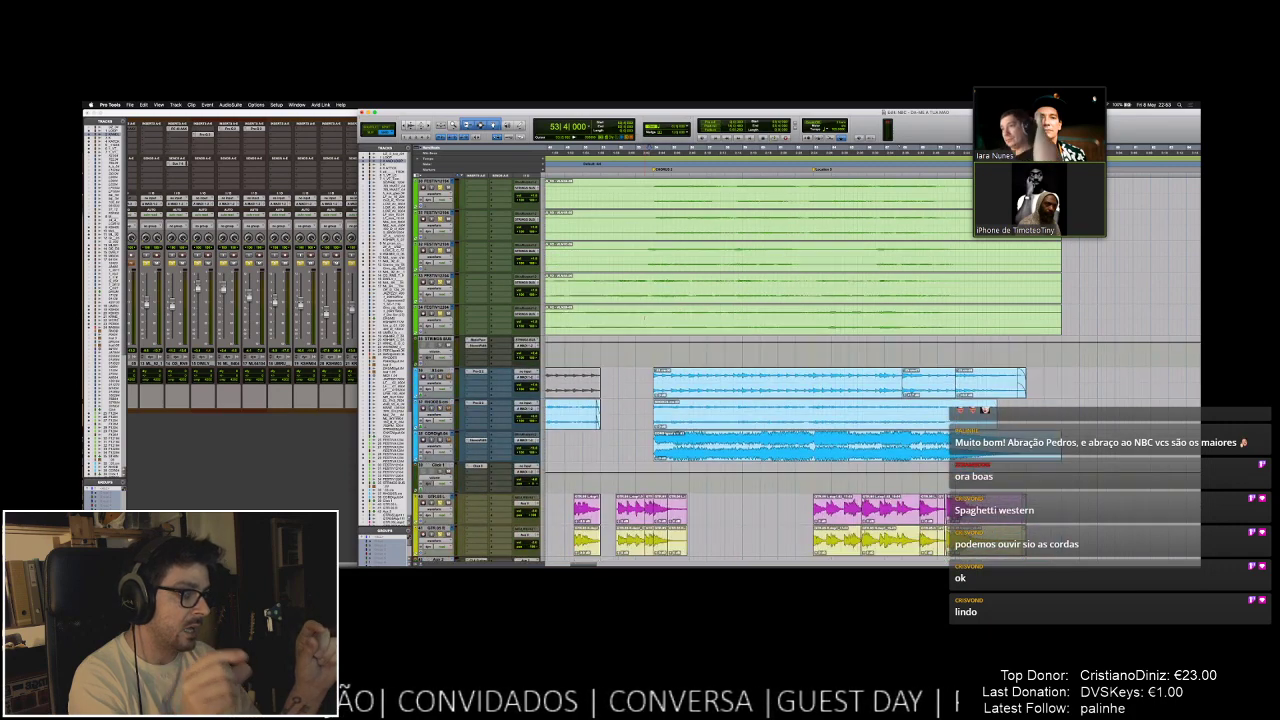
scroll(800, 370, "down", 6)
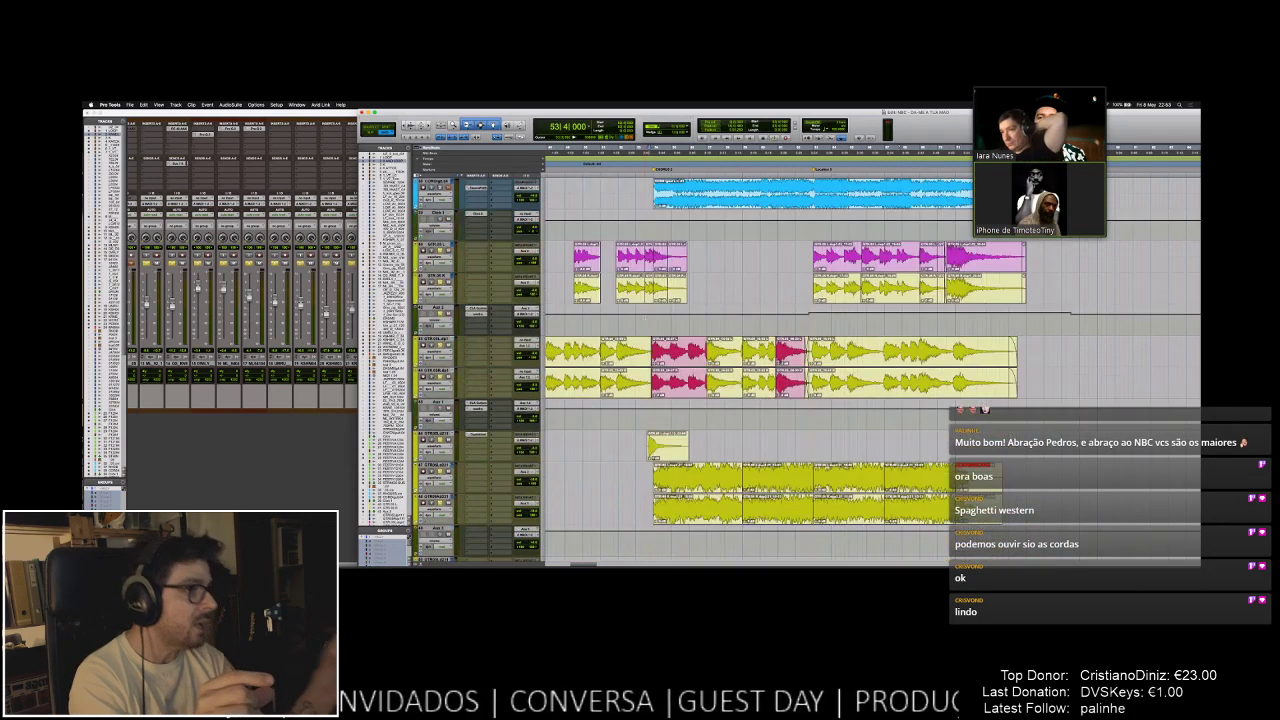
scroll(873, 335, "down", 2)
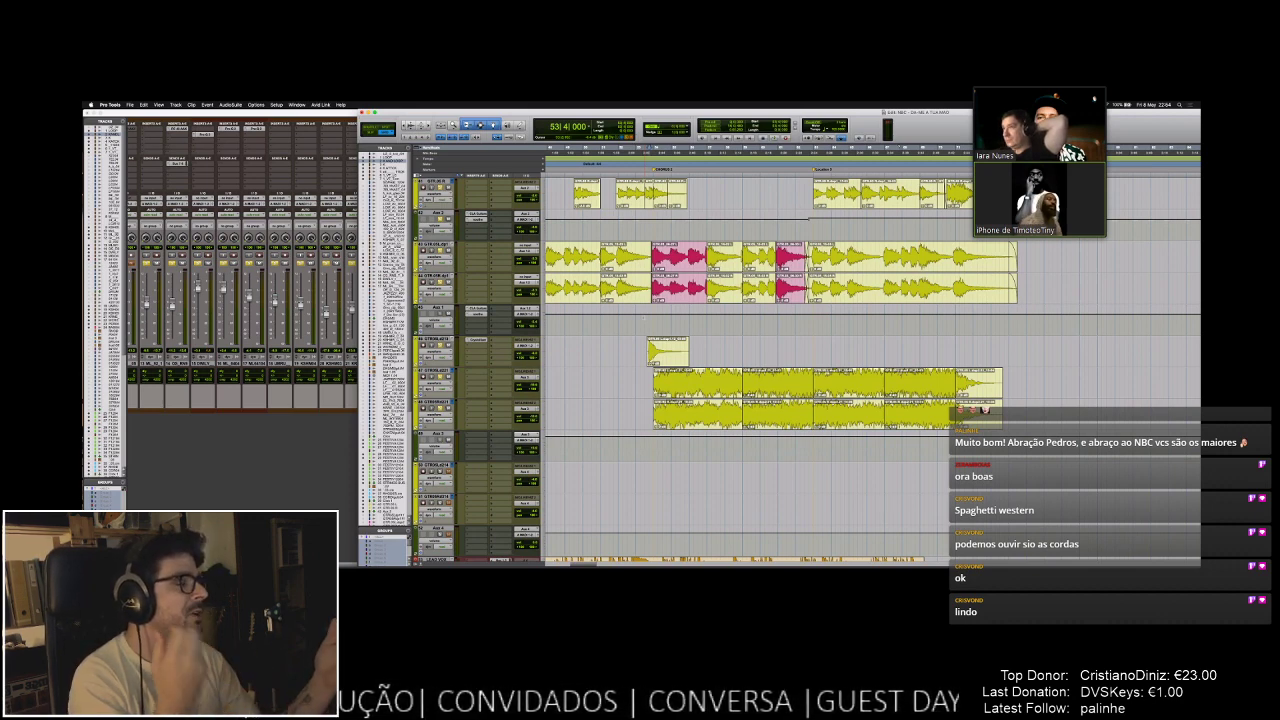
- Compare the purple and yellow clips with the blue and green tracks above them around the second chorus
scroll(780, 330, "up", 2)
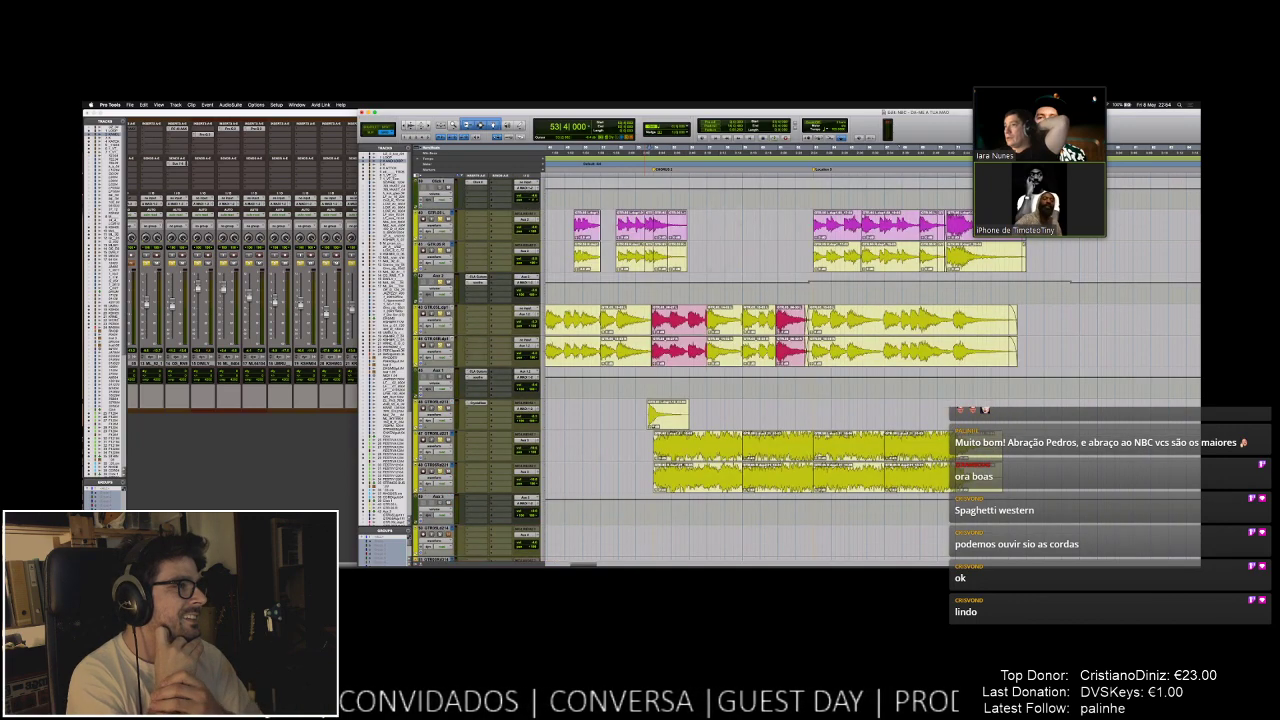
scroll(870, 350, "up", 5)
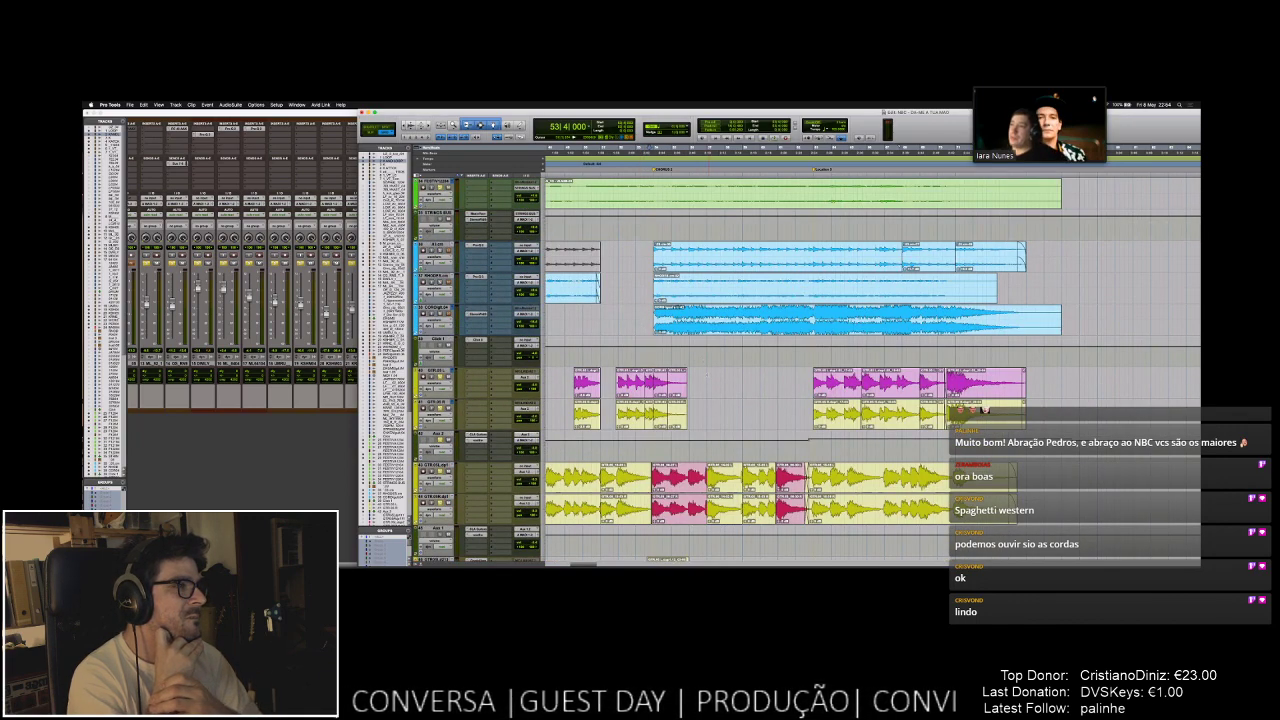
scroll(706, 375, "down", 2)
scroll(706, 377, "up", 3)
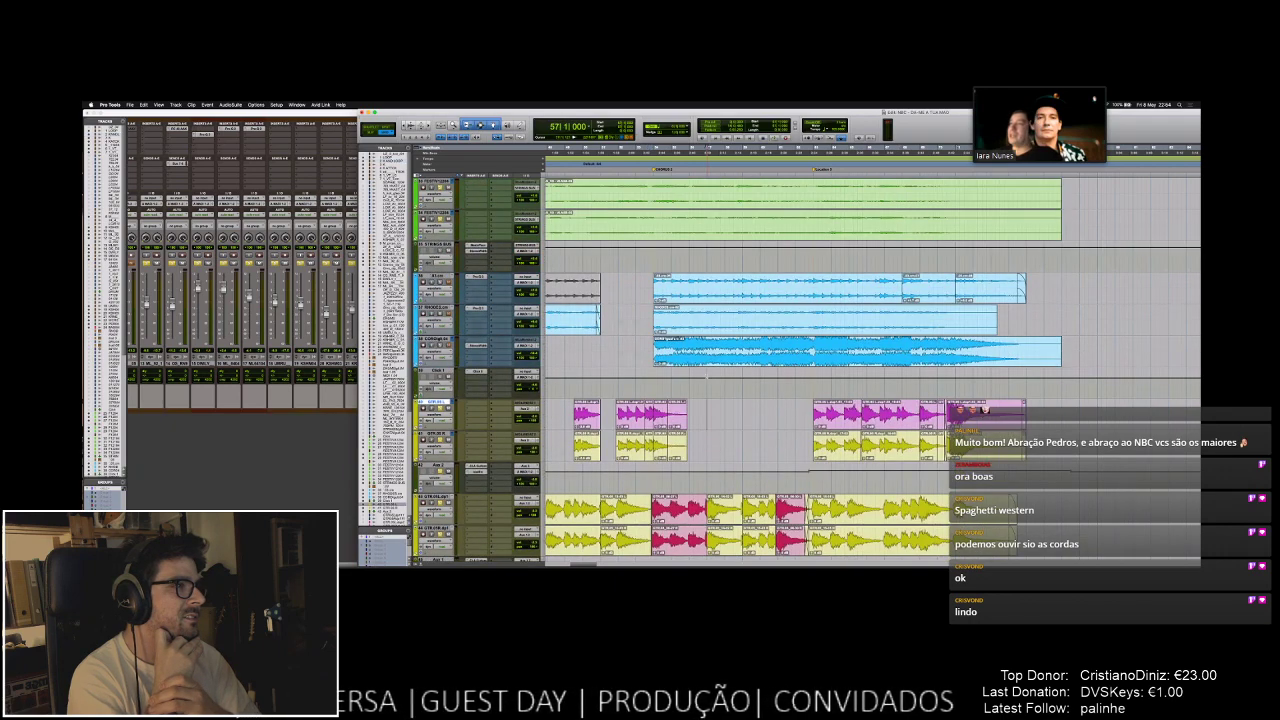
scroll(707, 377, "down", 3)
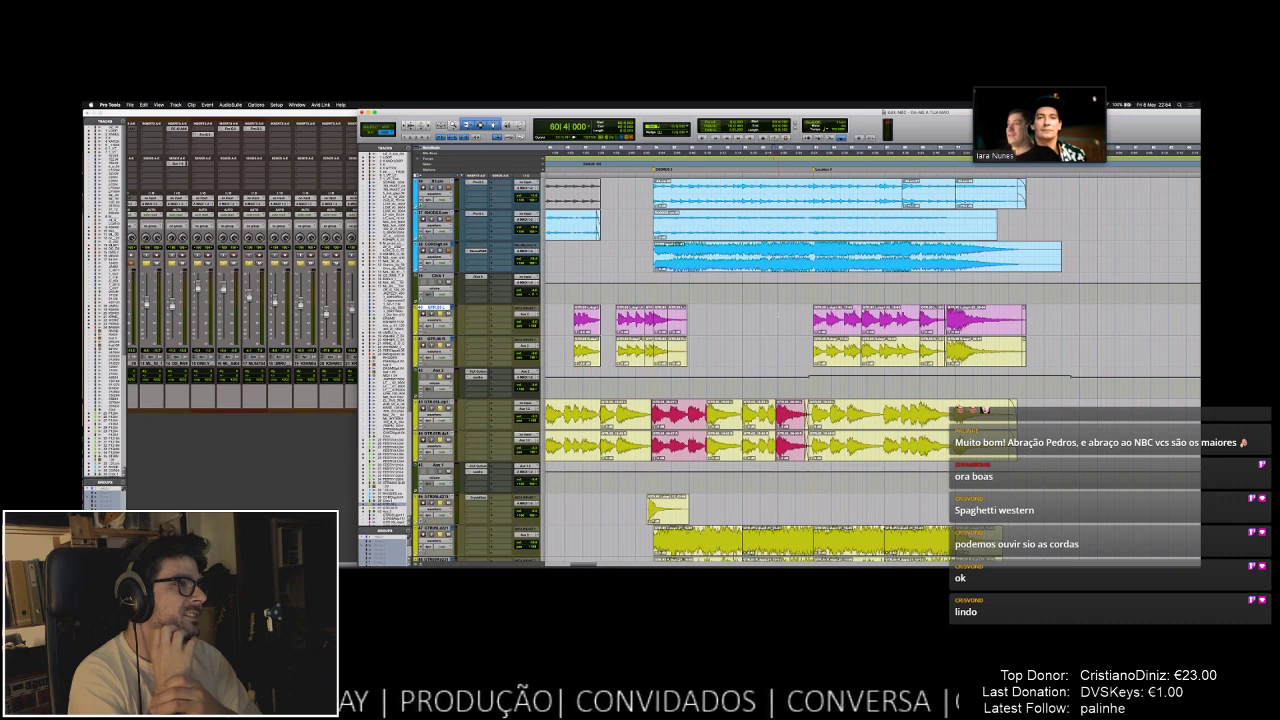
scroll(707, 377, "up", 4)
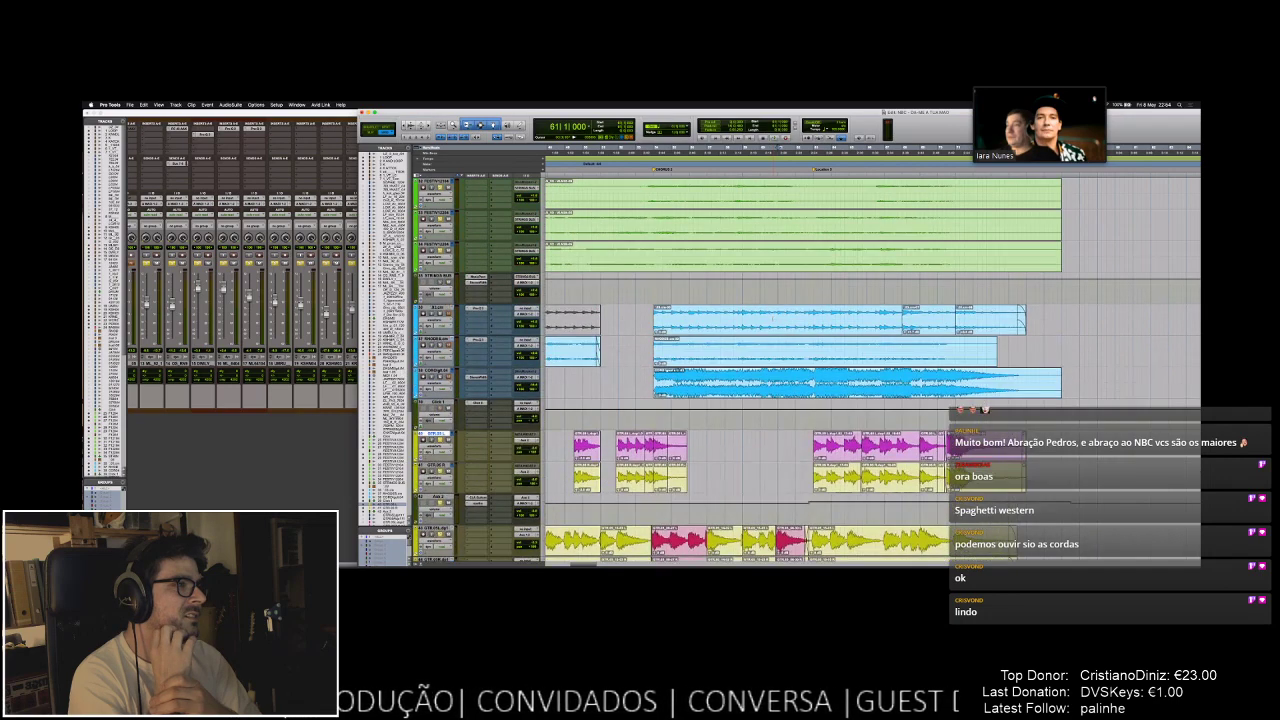
scroll(707, 377, "down", 4)
scroll(778, 355, "up", 1)
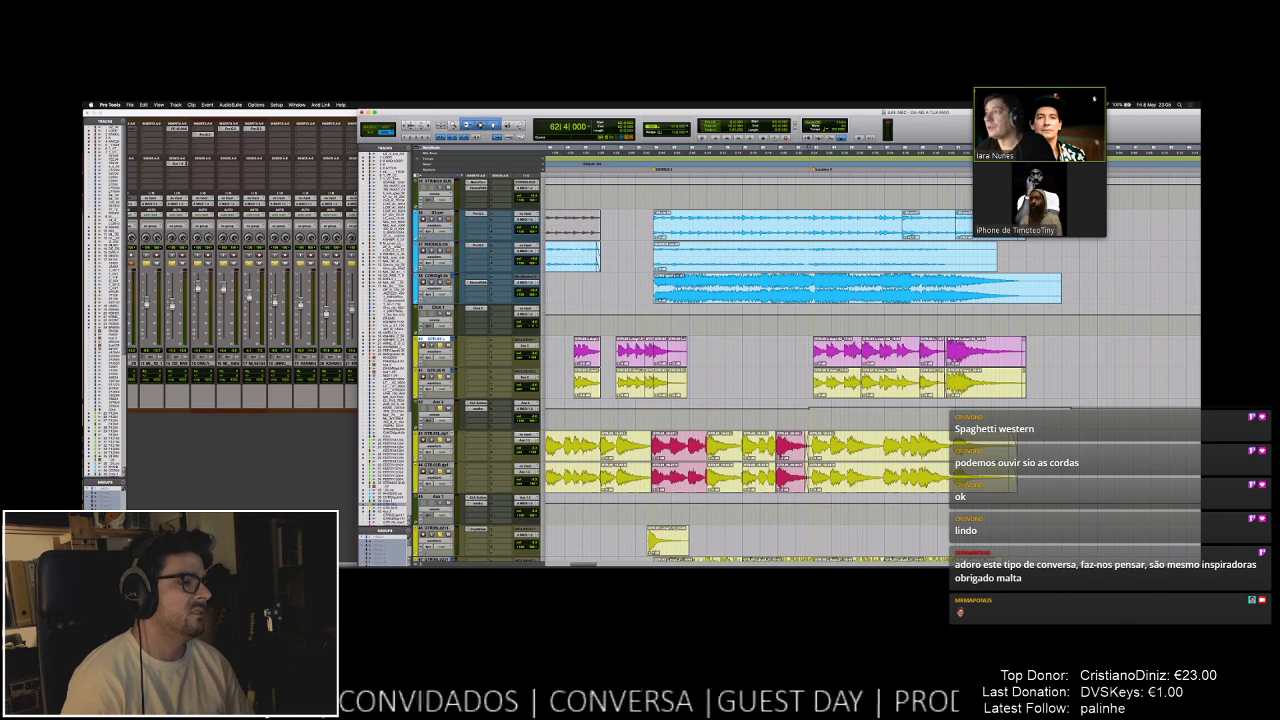
- Highlight the purple clips around the start of the second chorus repeatedly, ending with a selection from 49|1|000, and clear the selection
left_click_drag(568, 350, 712, 346)
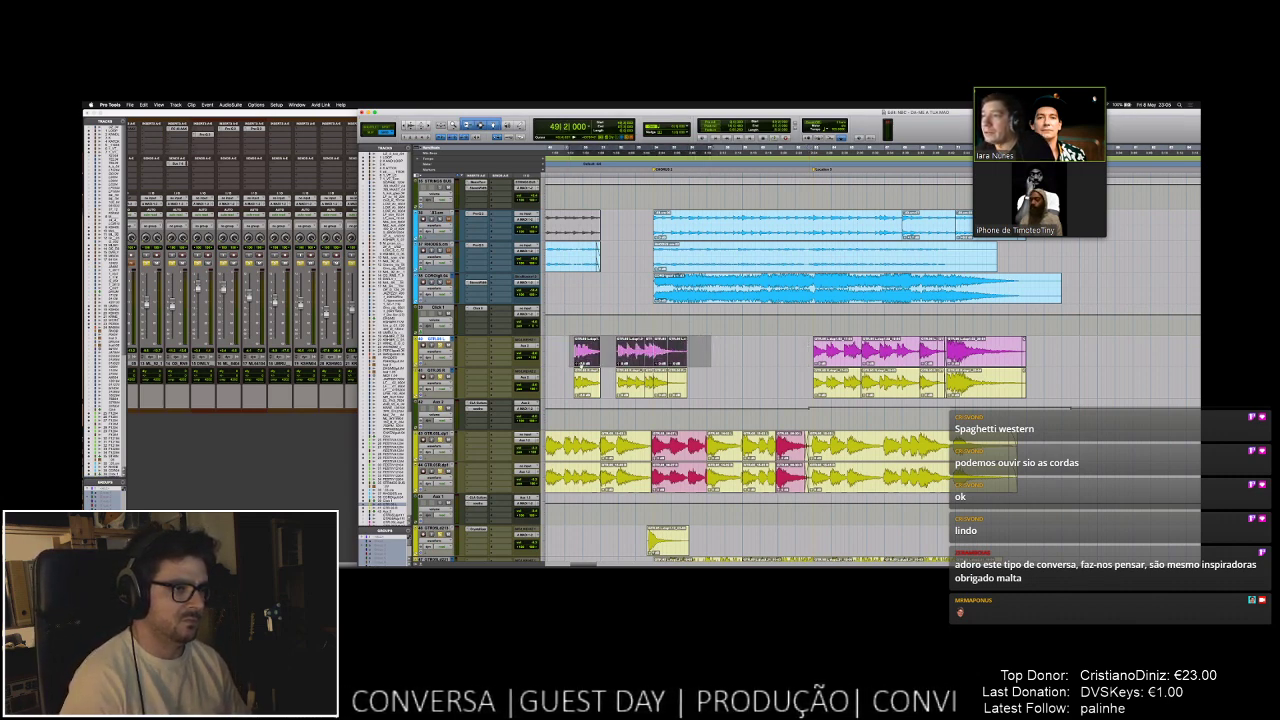
left_click(720, 350)
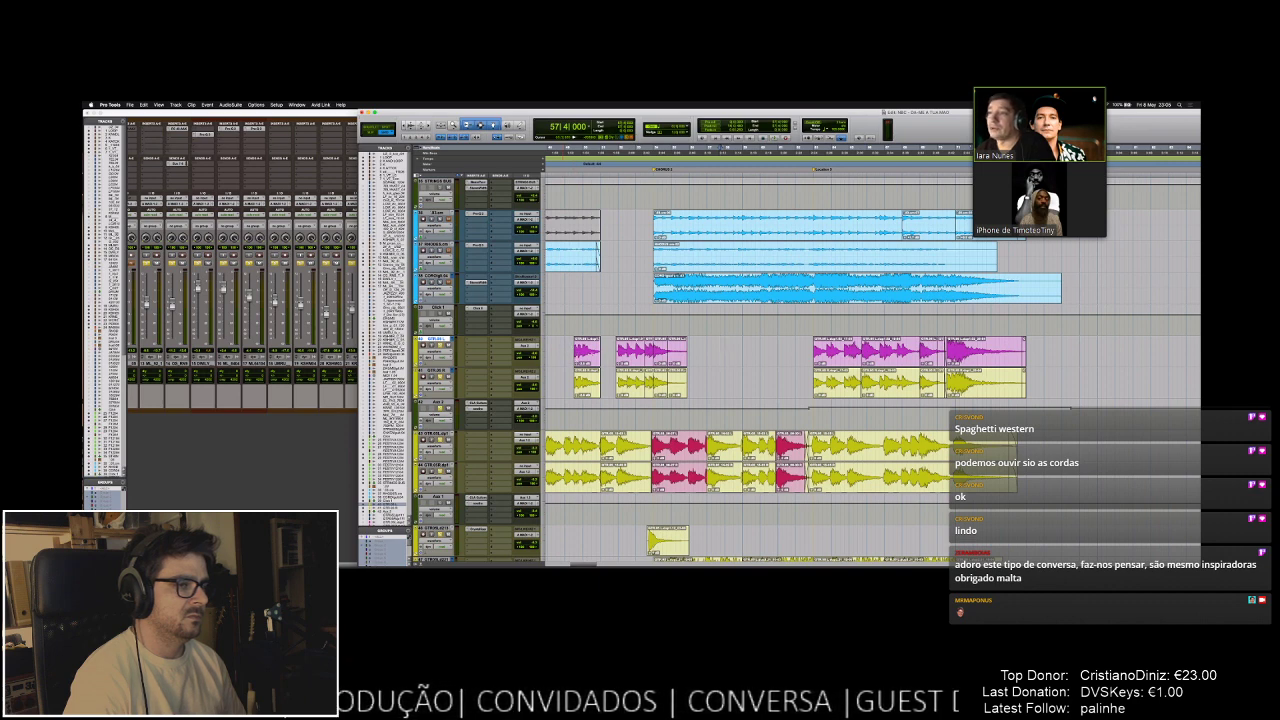
left_click_drag(608, 352, 706, 352)
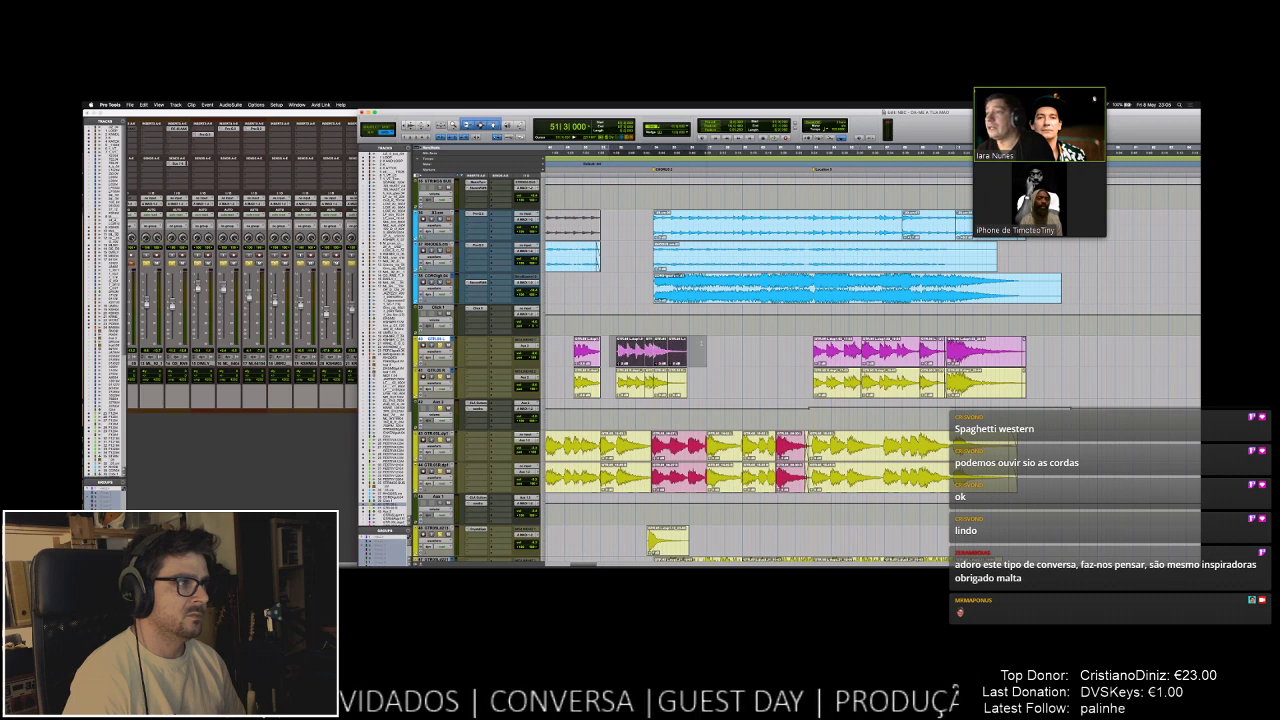
left_click(551, 352)
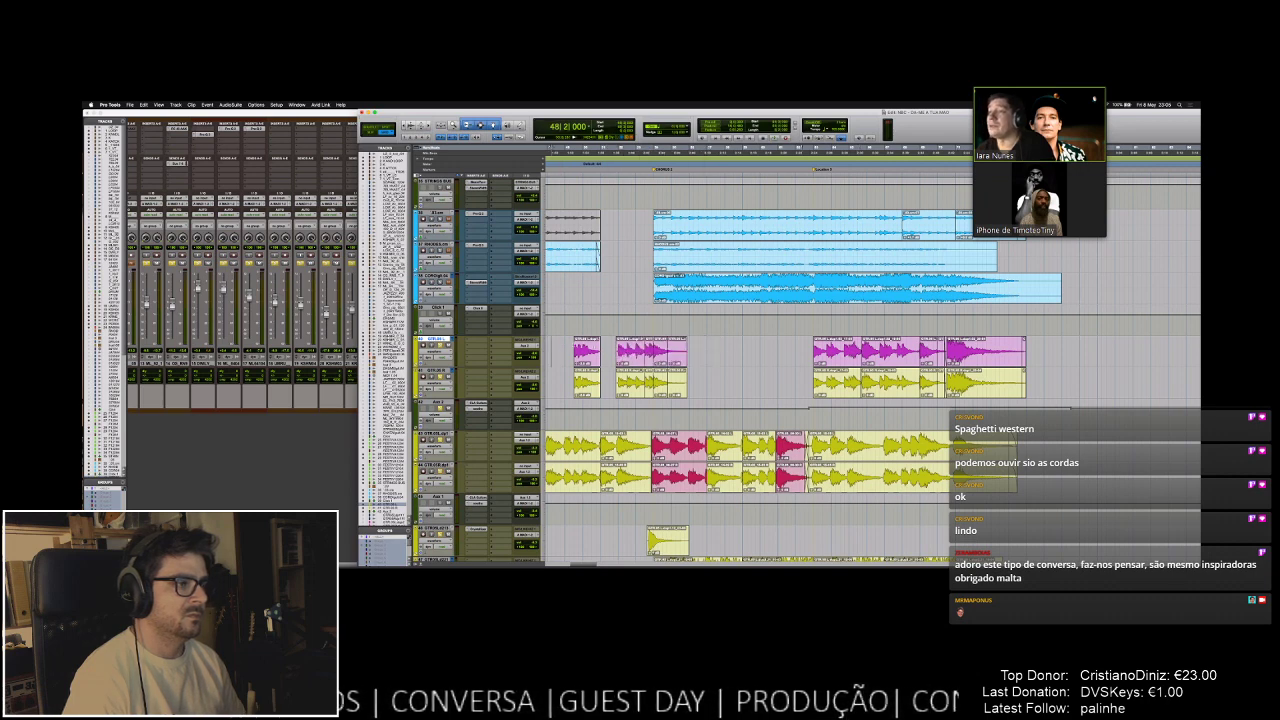
left_click_drag(562, 352, 712, 352)
left_click(720, 352)
left_click_drag(556, 352, 738, 352)
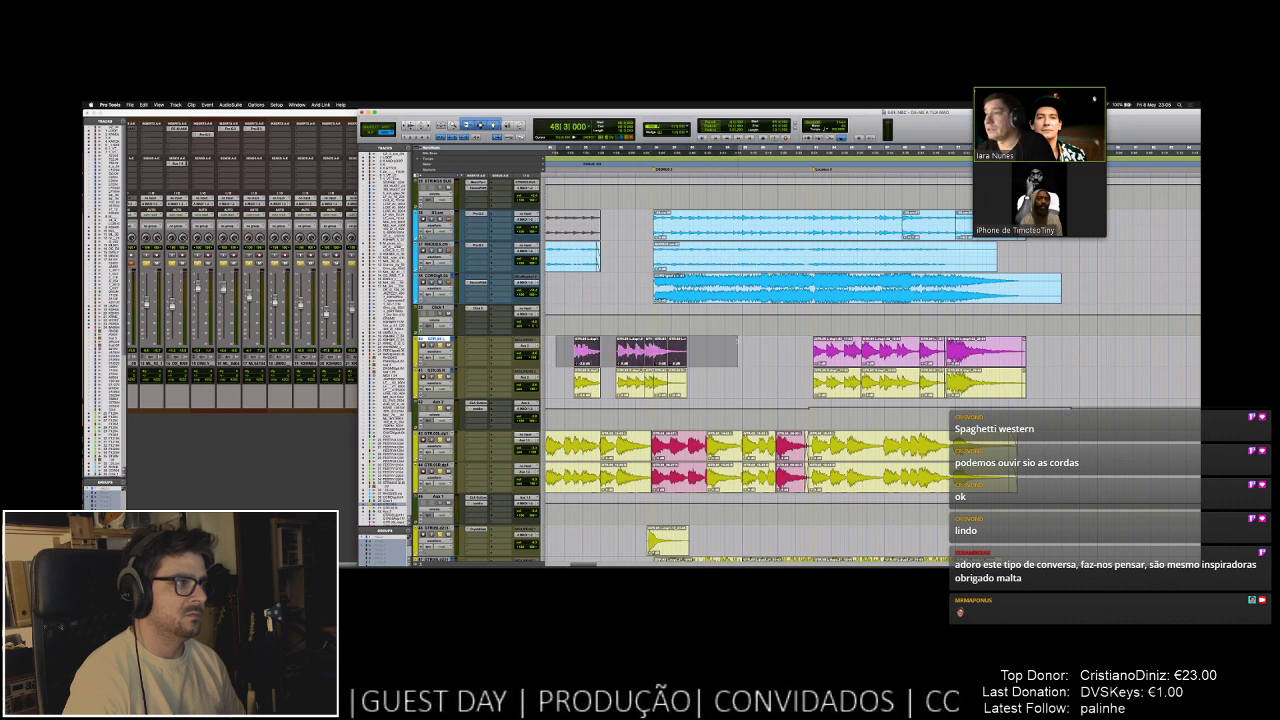
left_click(567, 352)
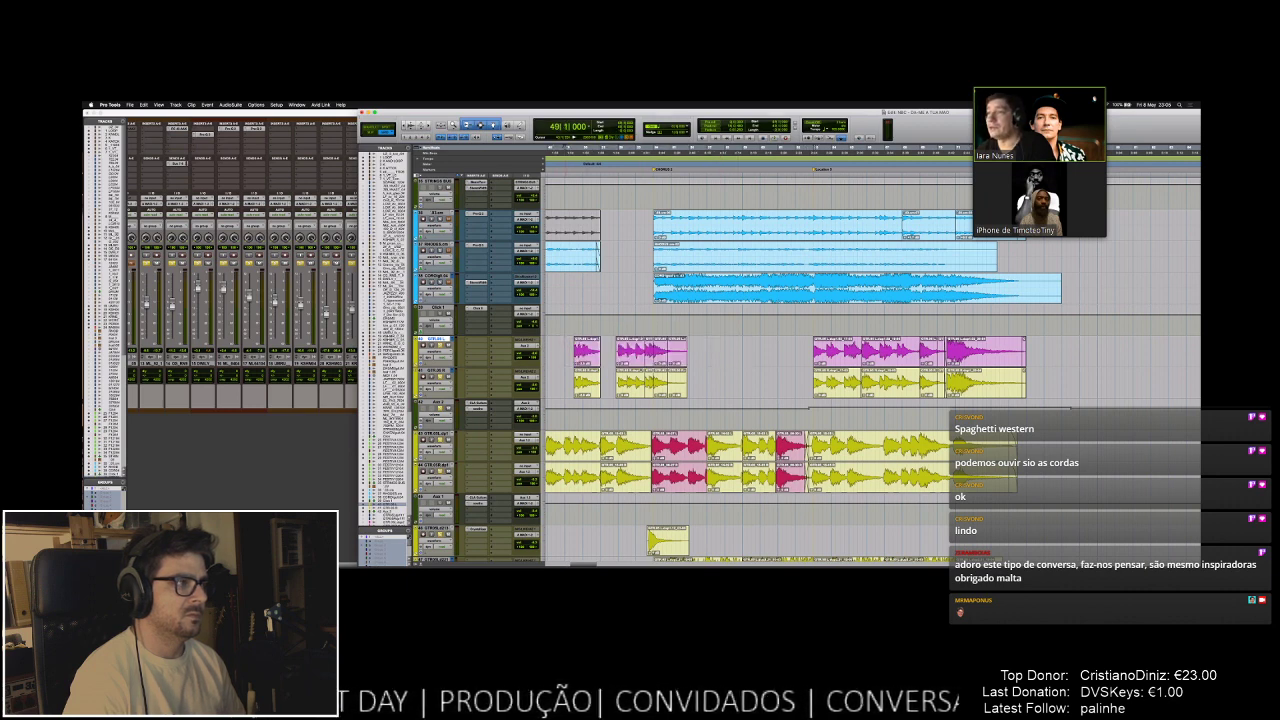
left_click_drag(564, 352, 758, 343)
left_click(565, 352)
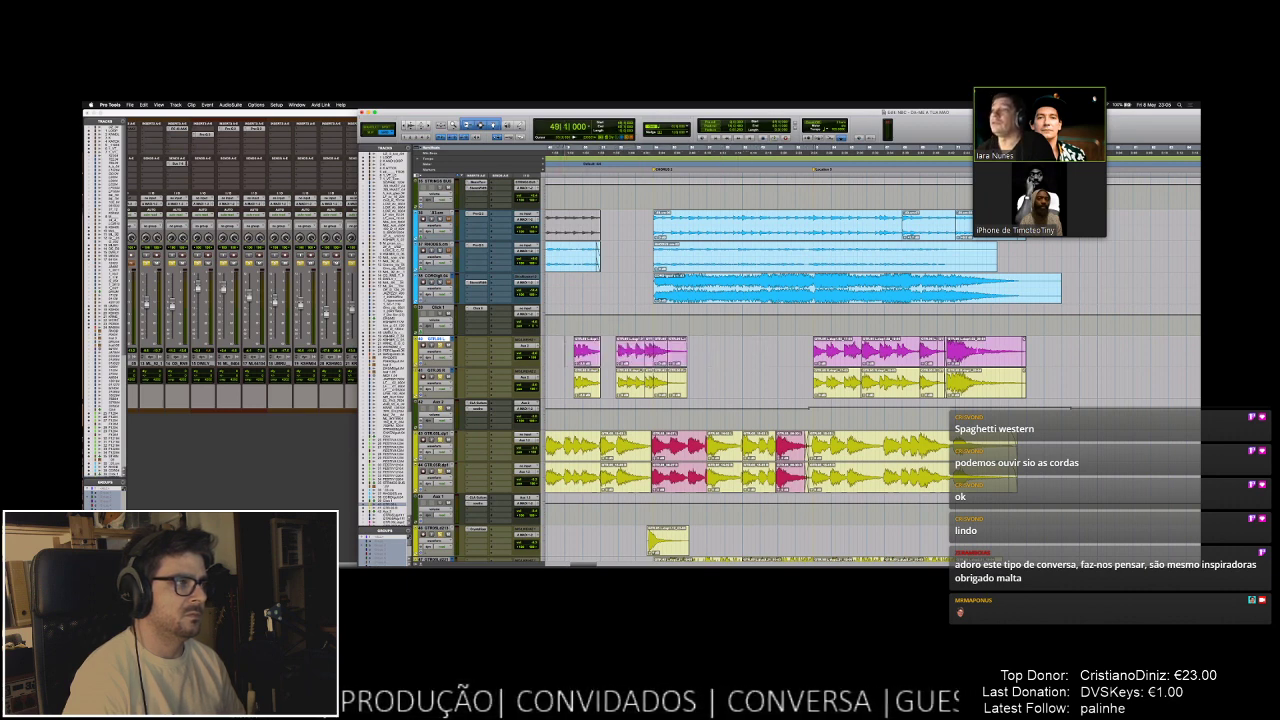
left_click_drag(552, 352, 746, 350)
left_click(556, 352)
left_click_drag(564, 352, 734, 352)
left_click(728, 352)
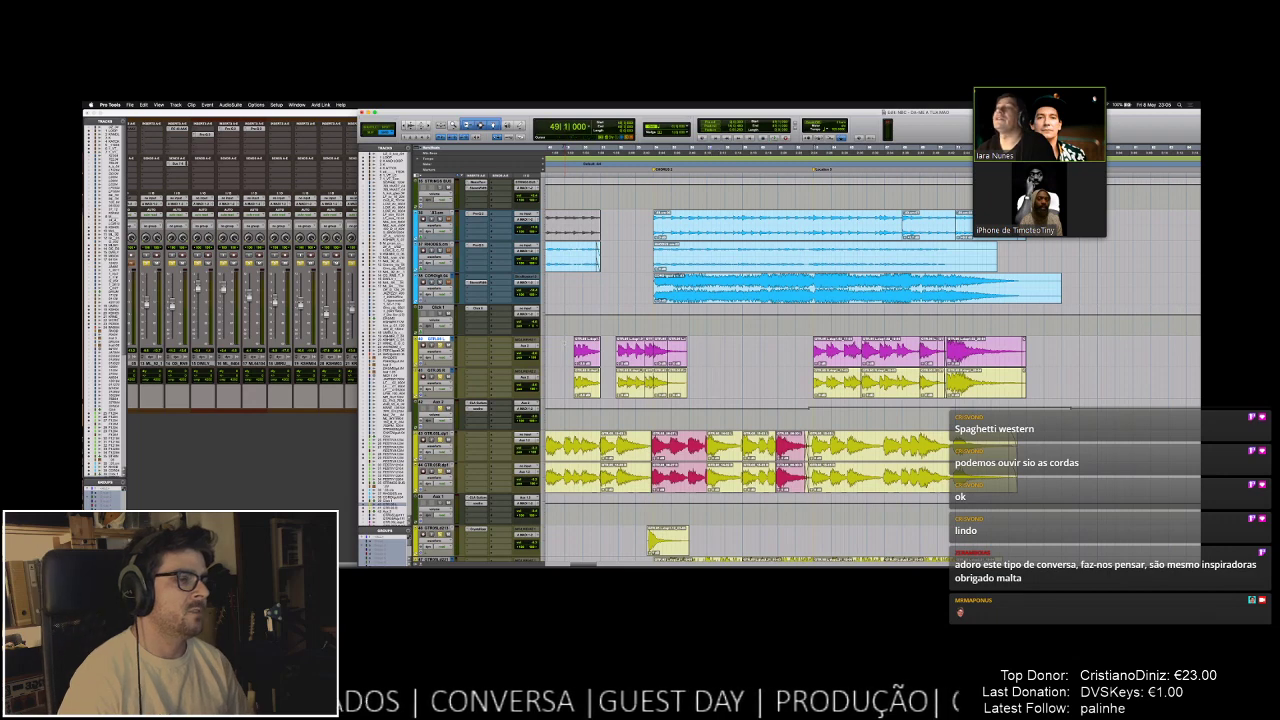
left_click_drag(564, 352, 694, 352)
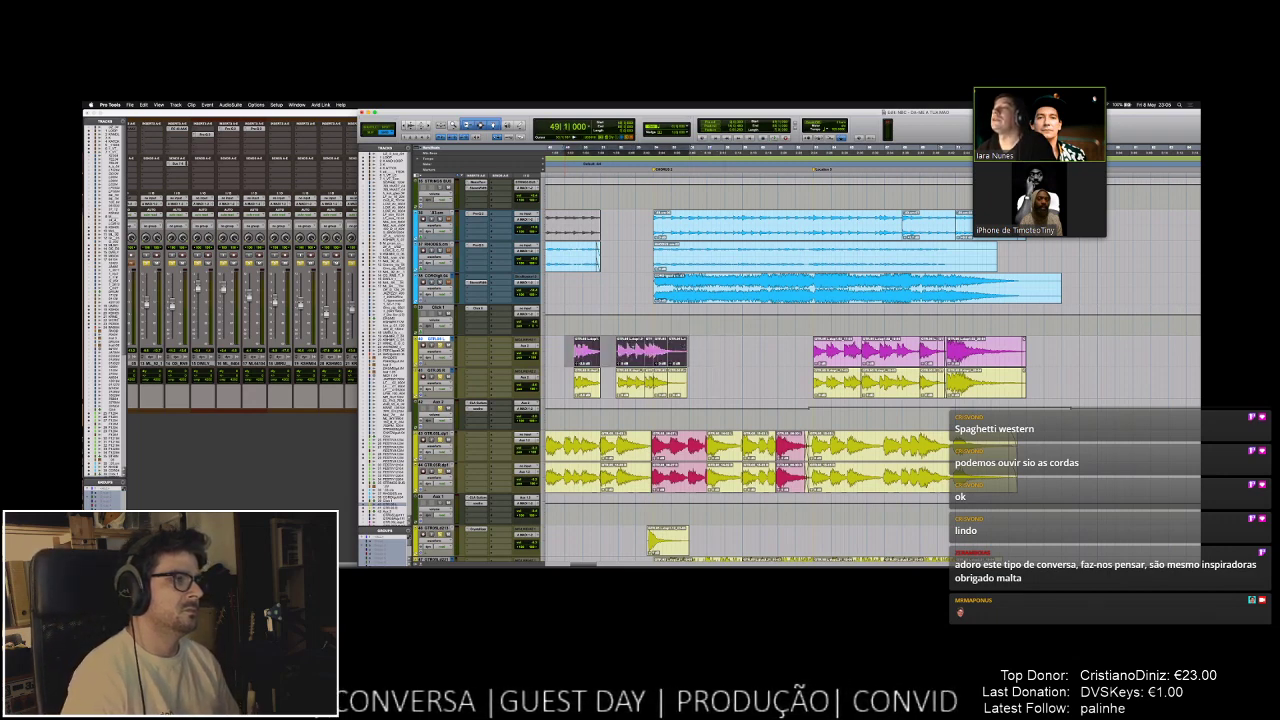
left_click(567, 352)
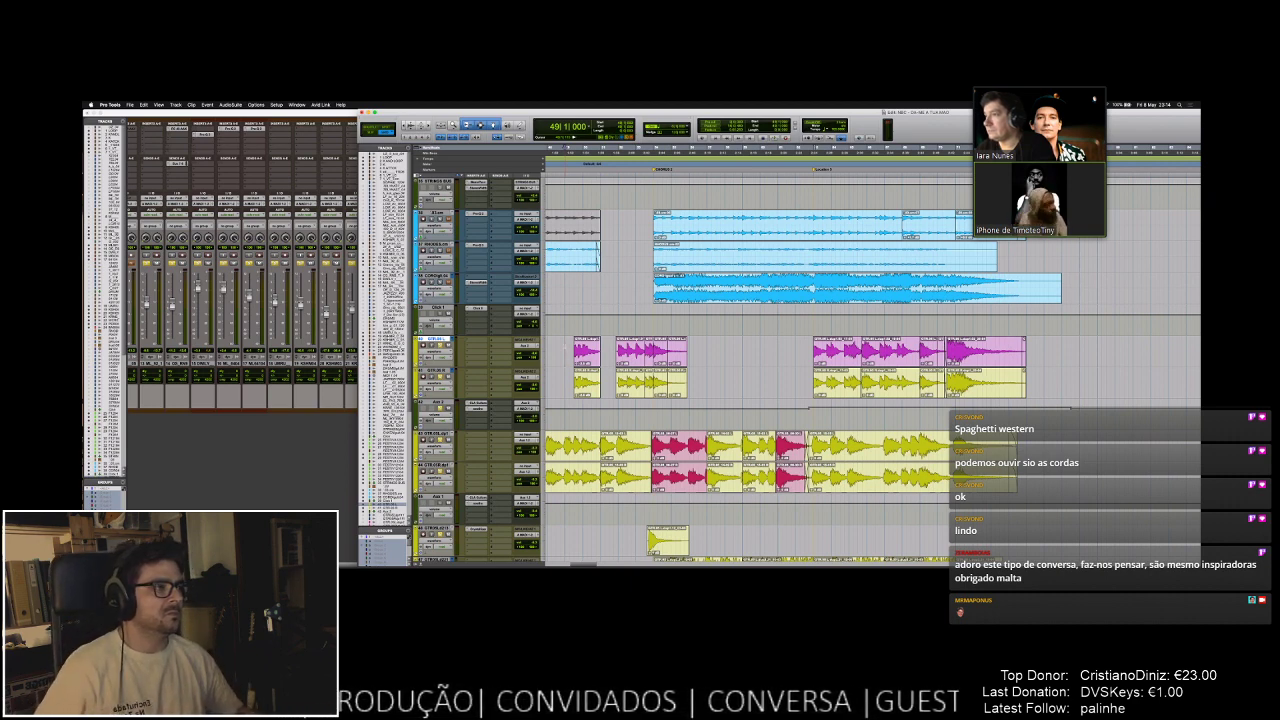
- Reposition the floating participant video window over the empty upper part of the shared session's timeline
mouse_move(1043, 83)
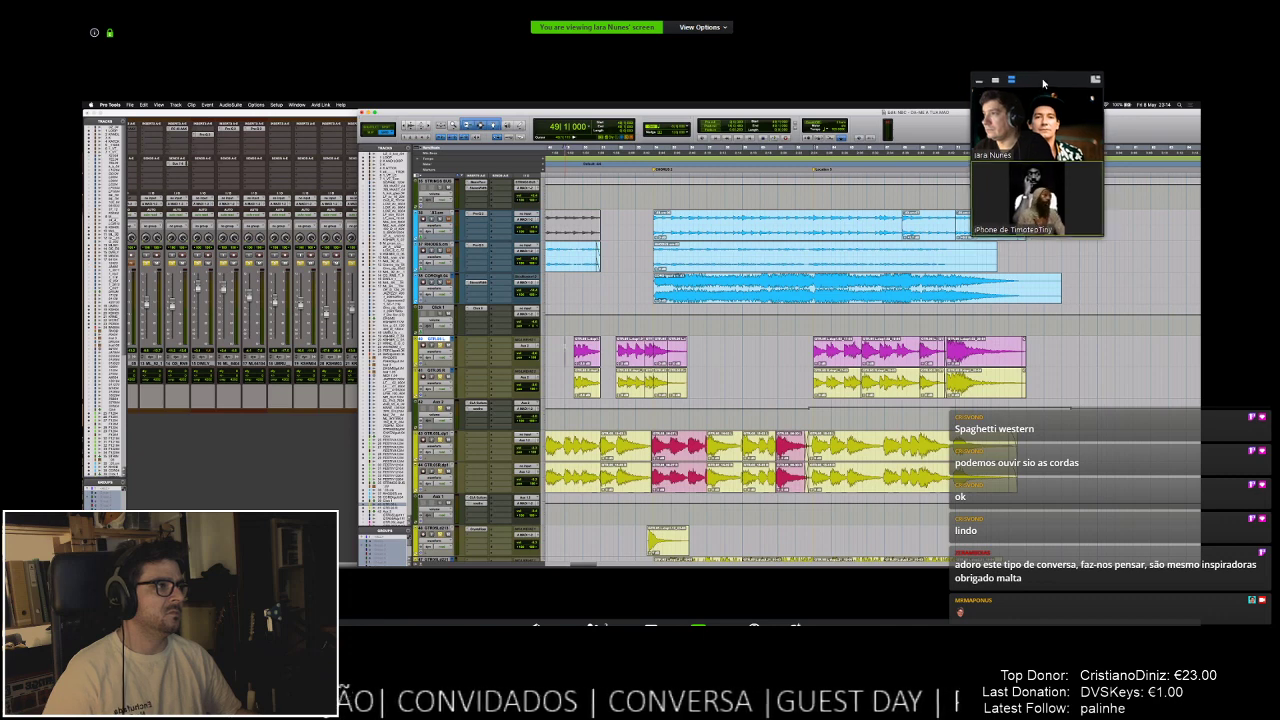
left_click_drag(1101, 238, 1097, 262)
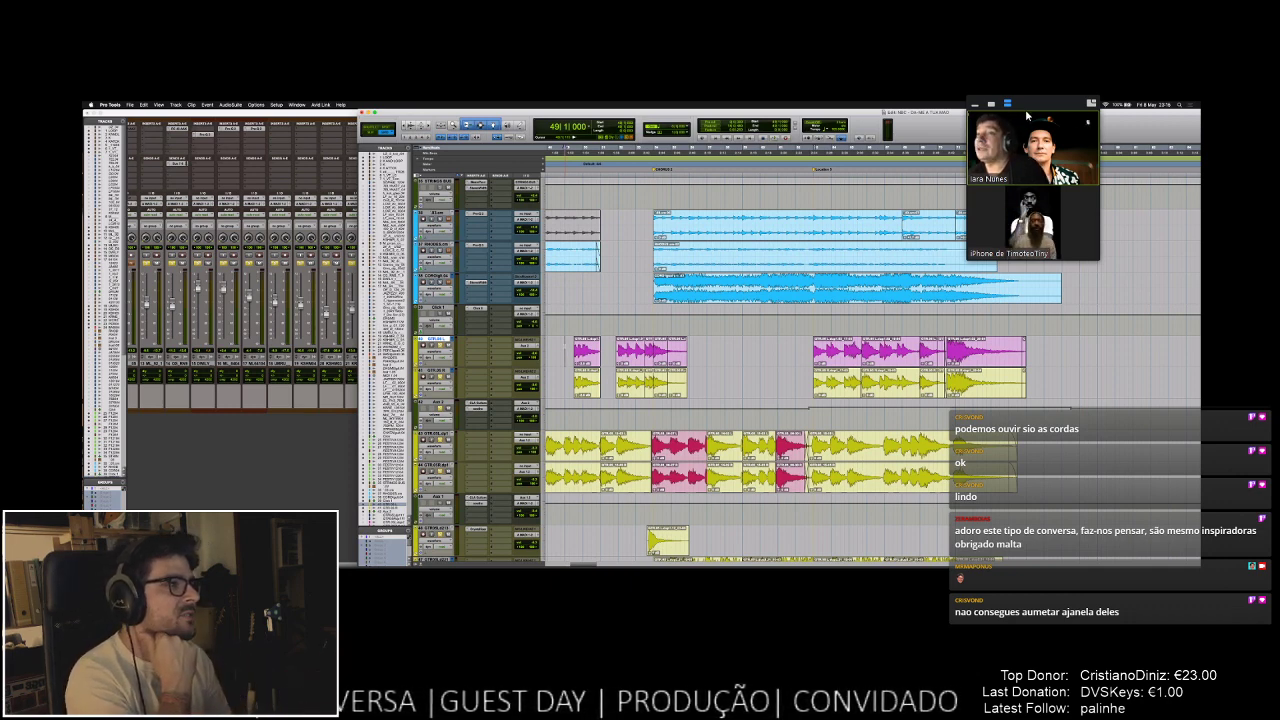
mouse_move(1040, 104)
left_mouse_down()
mouse_move(1113, 136)
mouse_move(1029, 95)
left_mouse_up()
scroll(1088, 108, "up", 4)
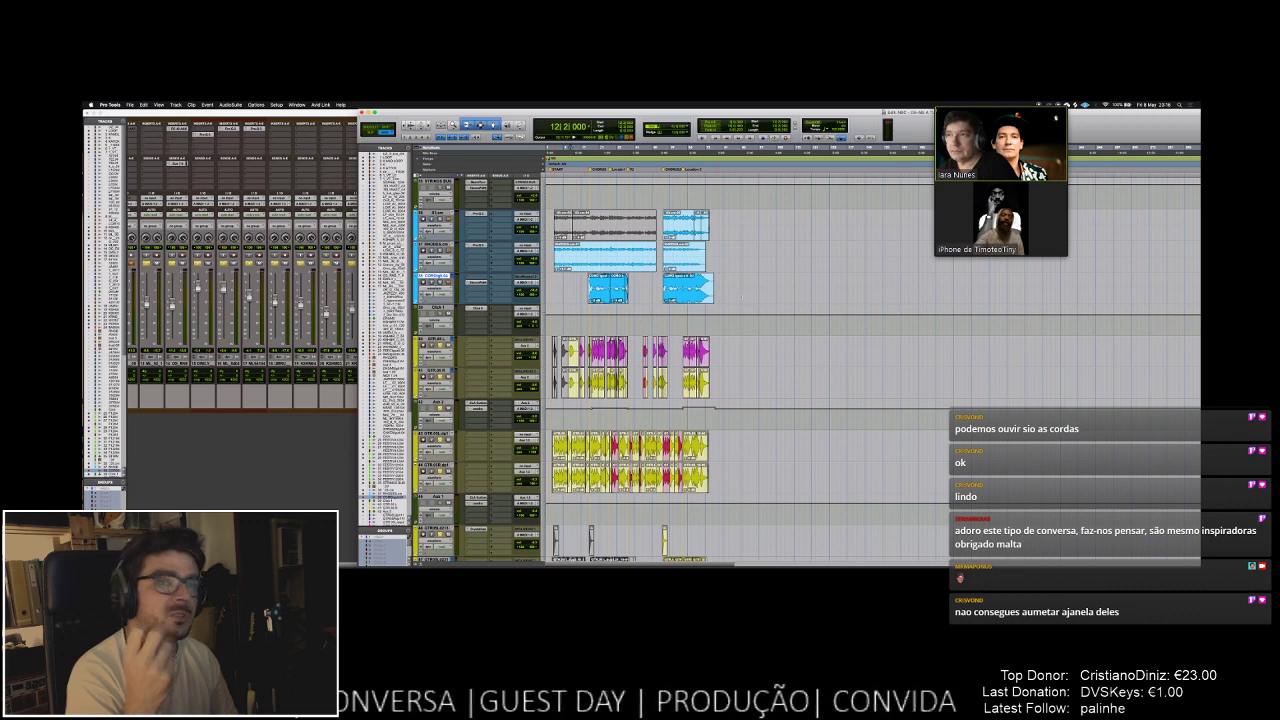
mouse_move(1032, 205)
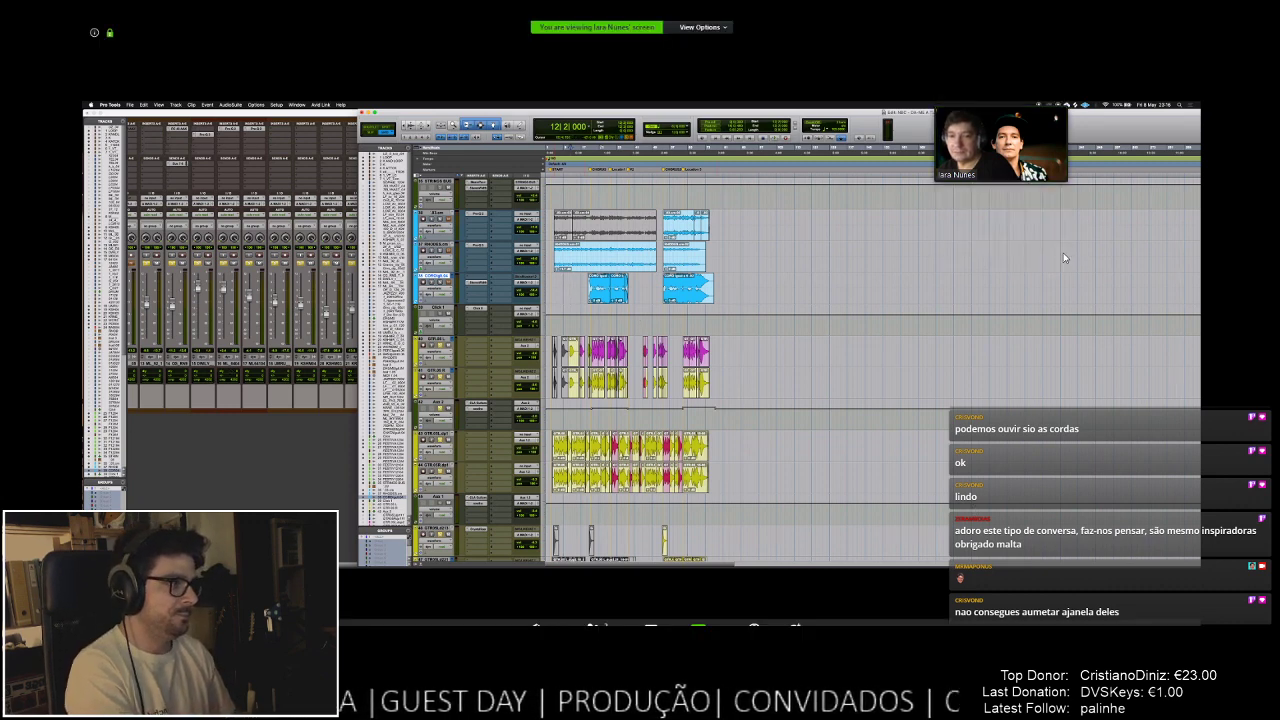
left_click(959, 101)
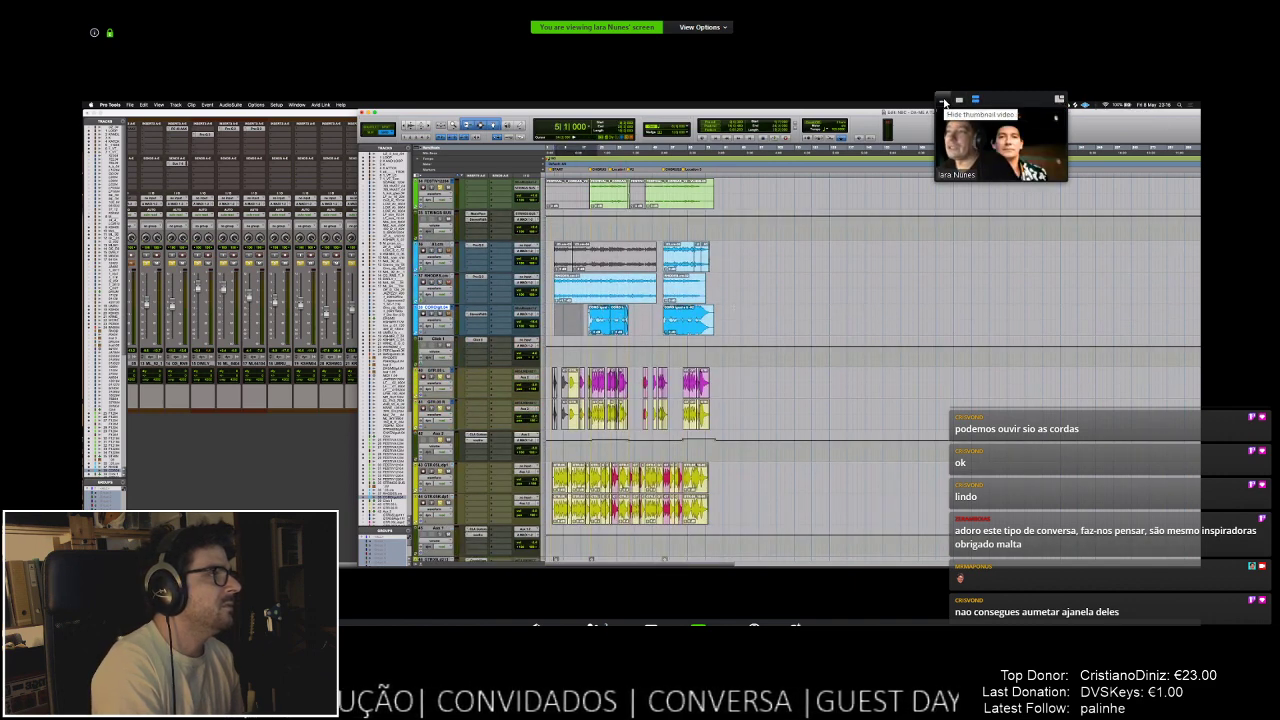
left_click_drag(1015, 98, 901, 94)
left_click_drag(955, 180, 999, 228)
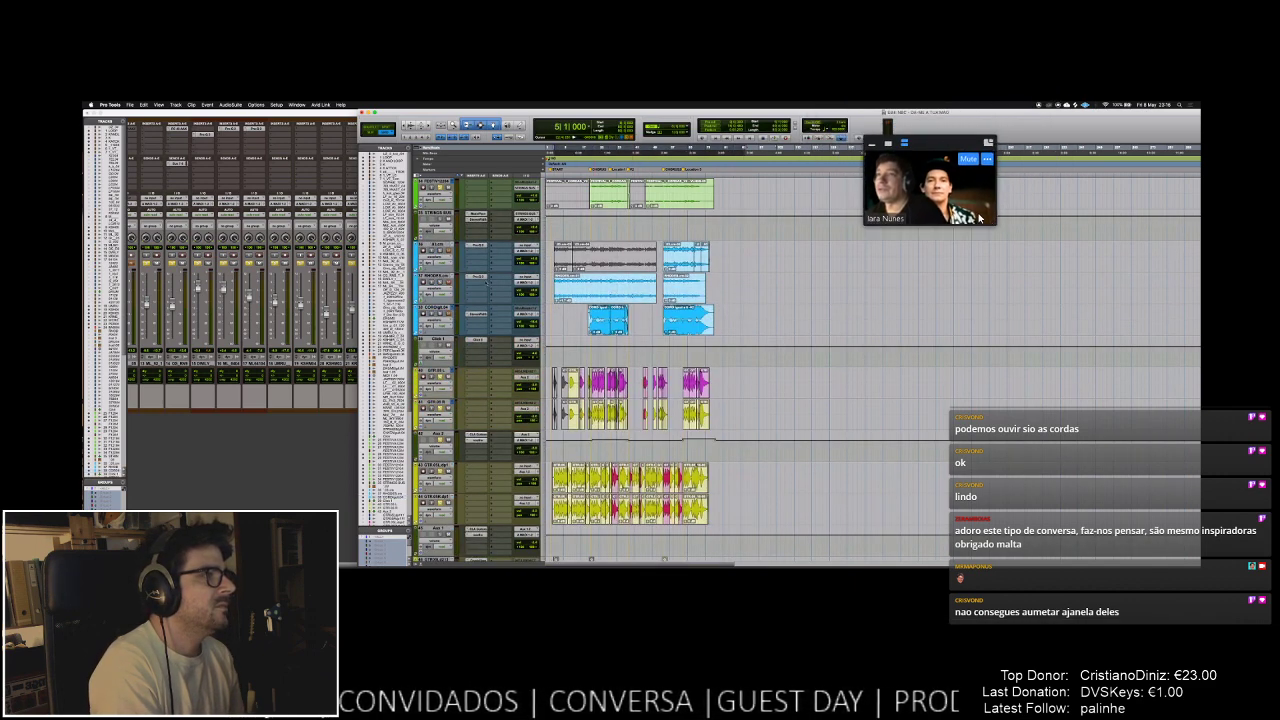
- Change the floating participant video to the active speaker layout and enlarge it
right_click(975, 218)
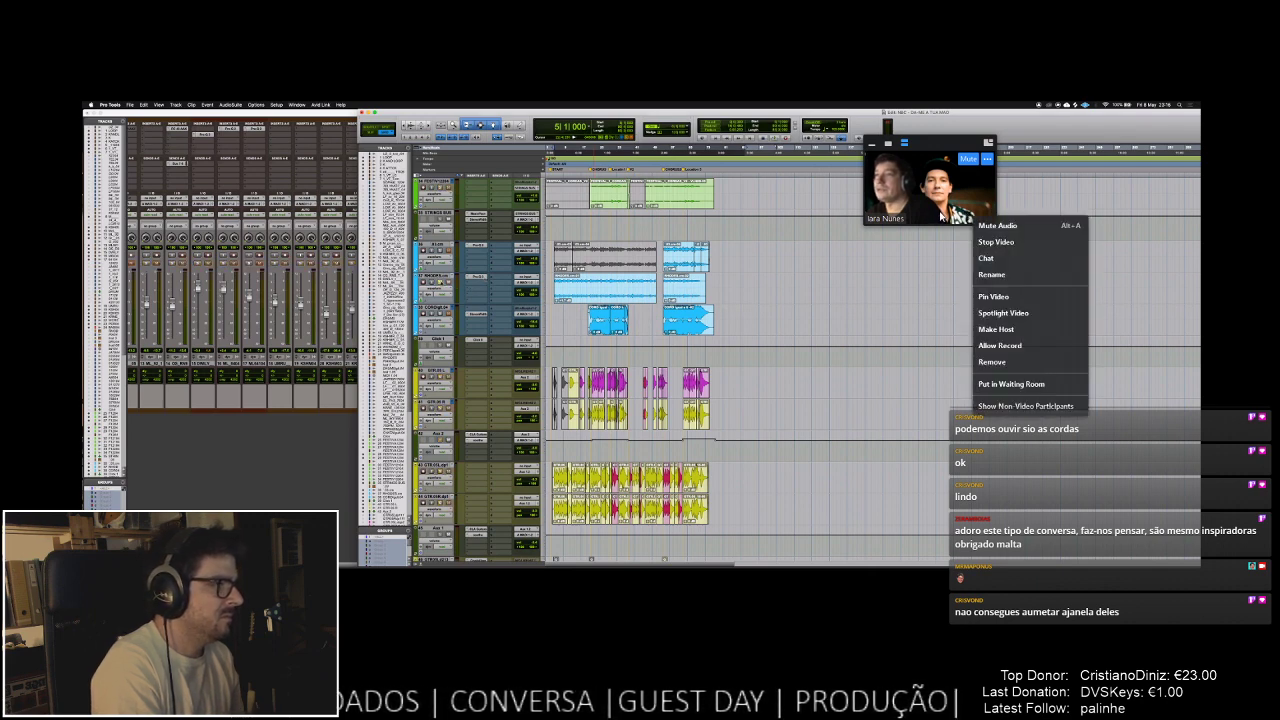
left_click(932, 210)
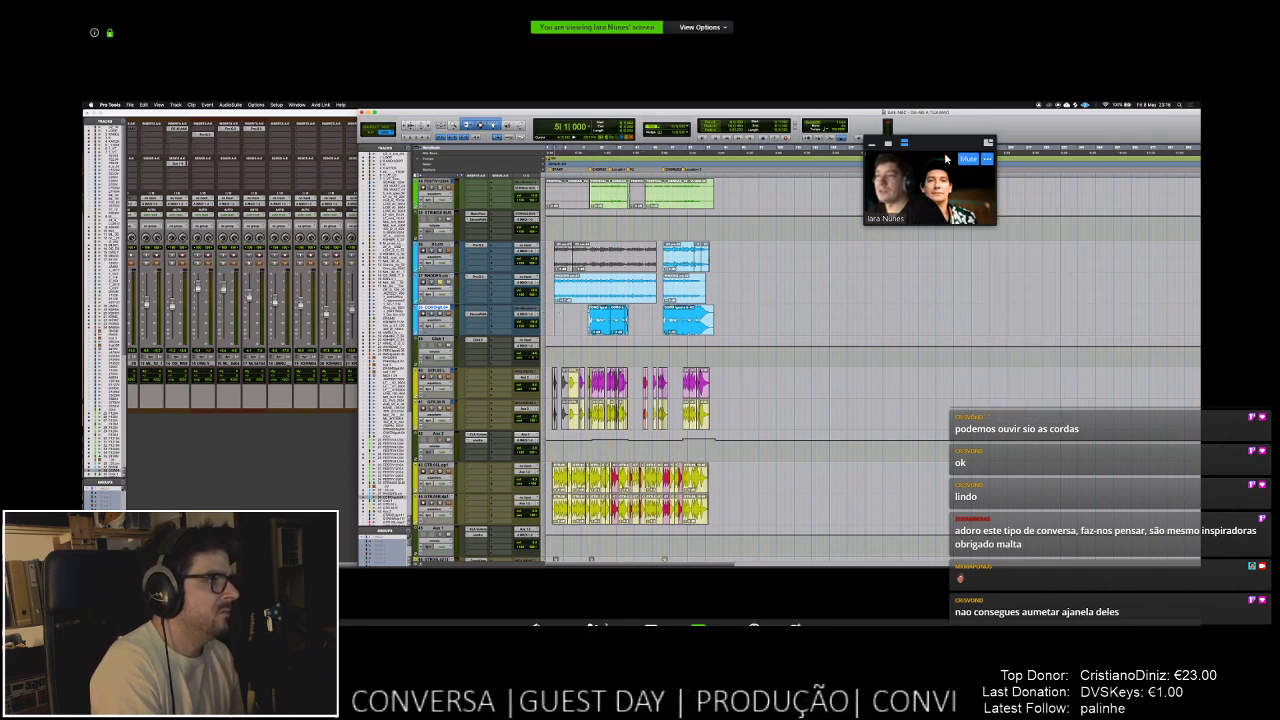
left_click(888, 145)
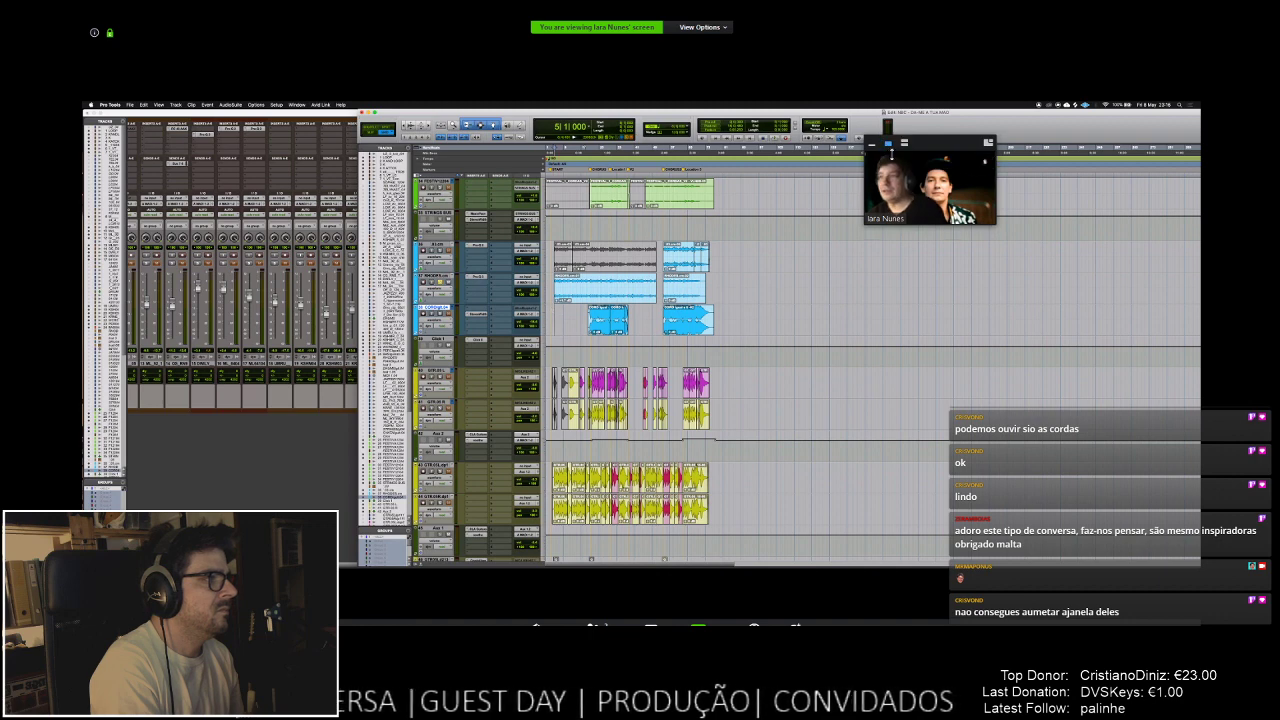
left_click_drag(992, 224, 1014, 333)
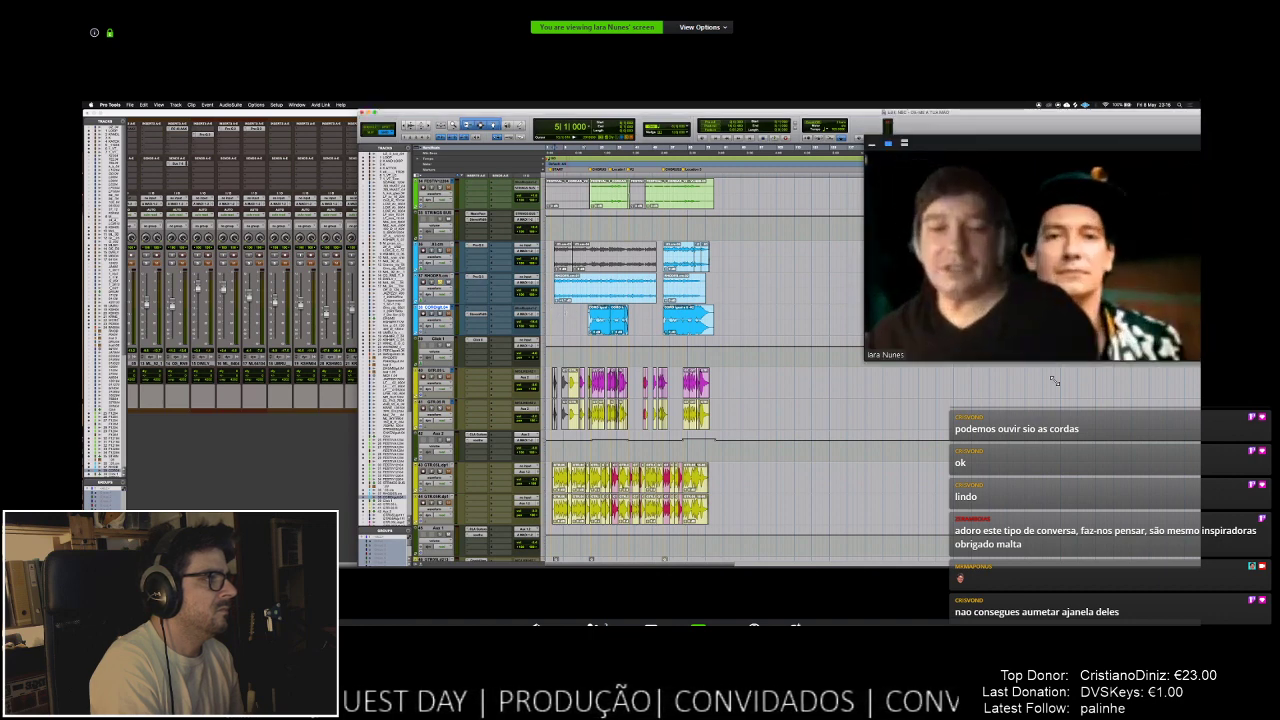
- Try the thumbnail layout, return to the active speaker video, and move it over the shared session's upper edge, clear of the clips
left_click_drag(907, 145, 793, 62)
left_click(791, 61)
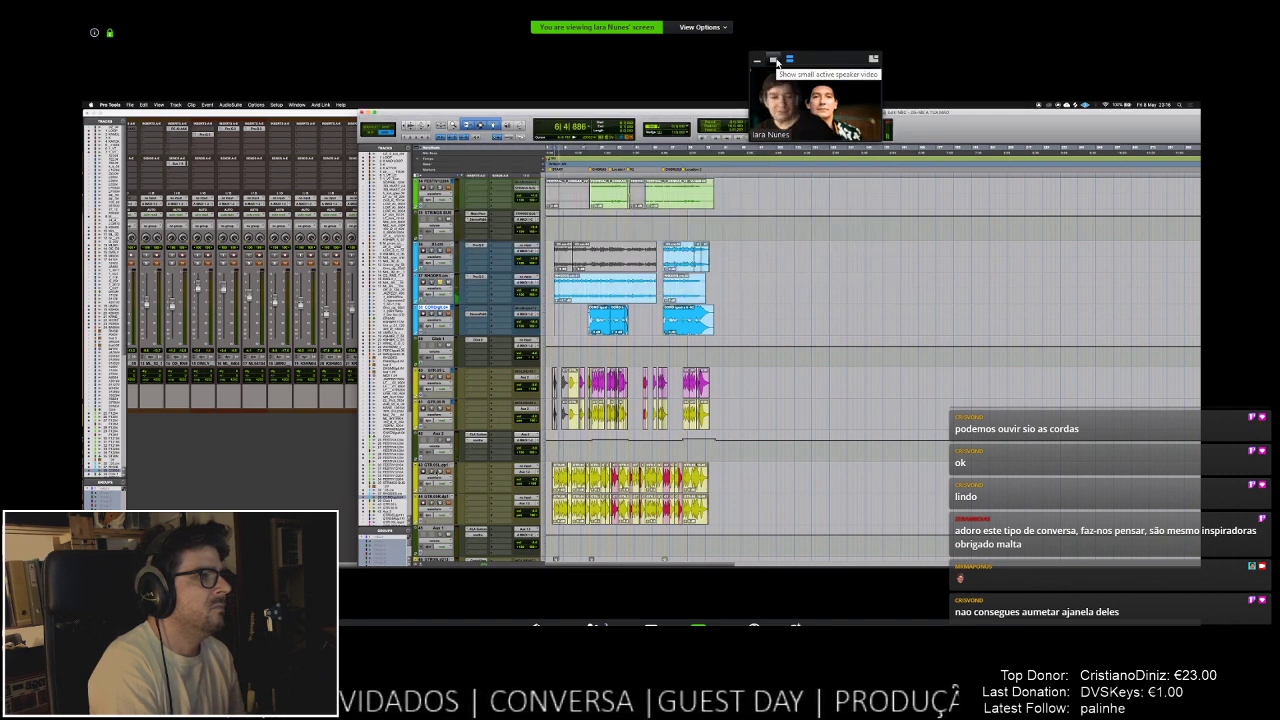
left_click(774, 60)
left_click_drag(897, 64, 1013, 45)
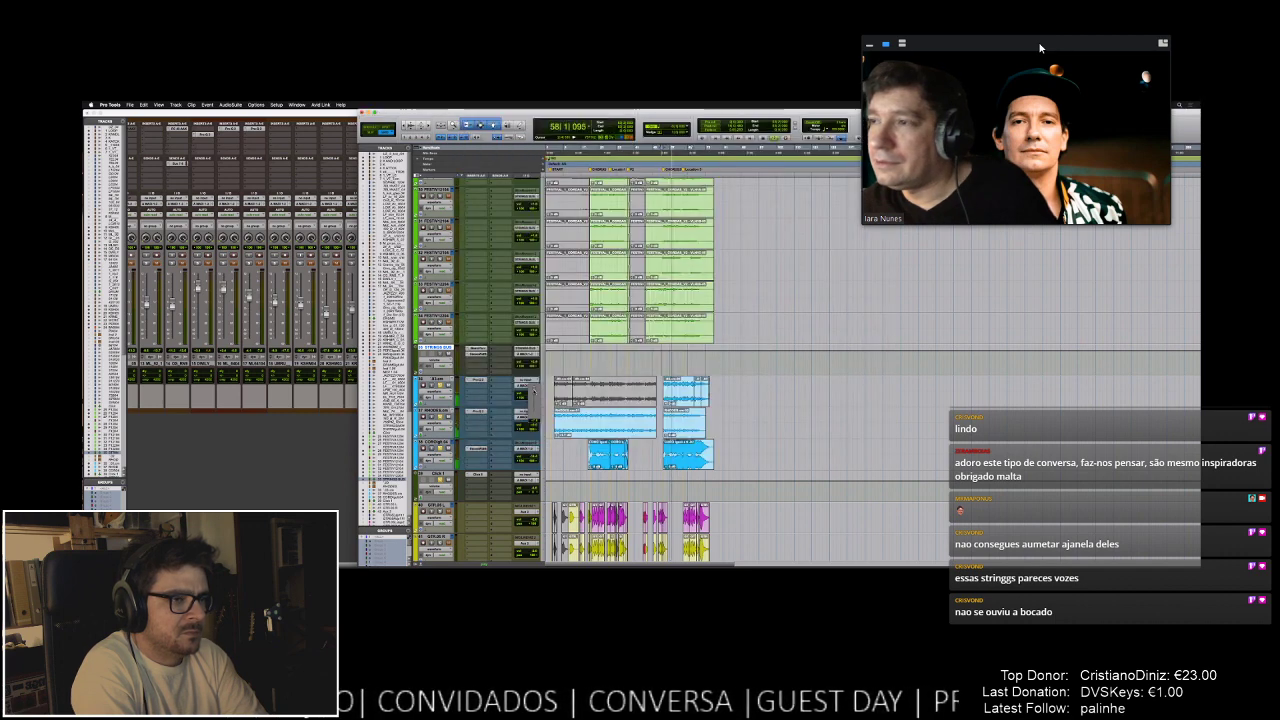
- Stop playback, switch the floating participant video to the thumbnail layout, and reposition it over the shared session's upper edge
key("space")
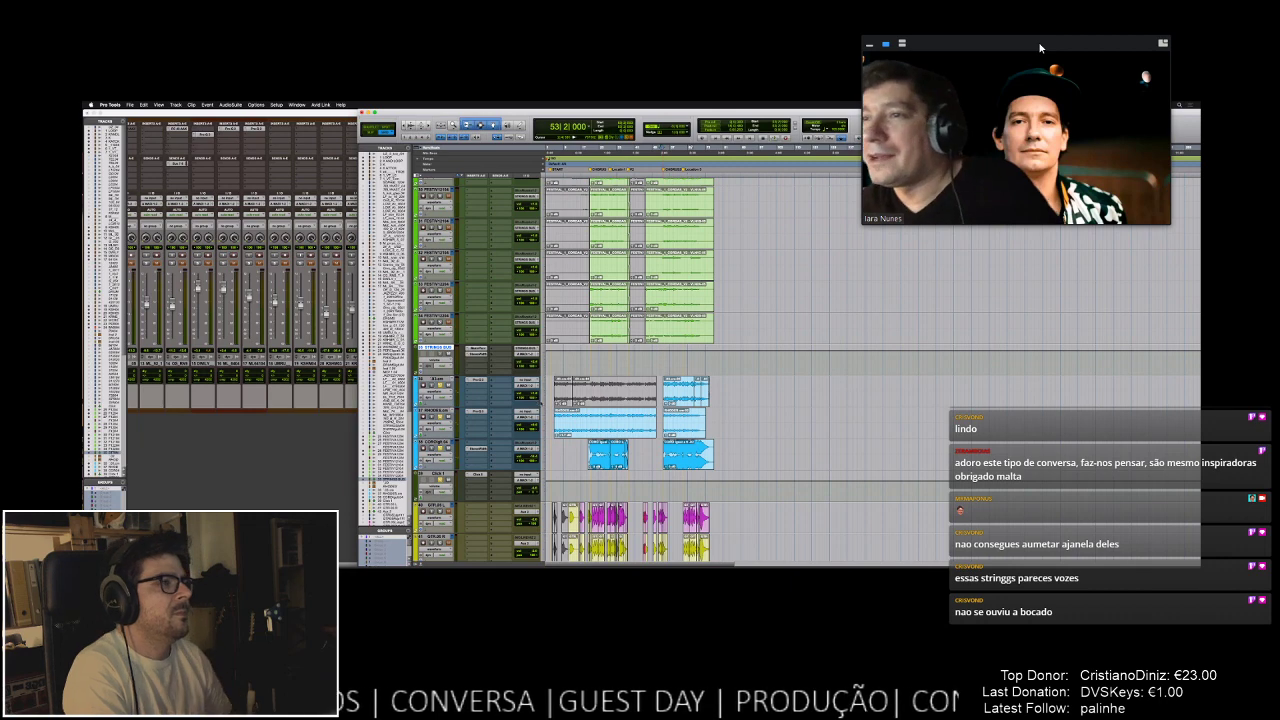
left_click(900, 45)
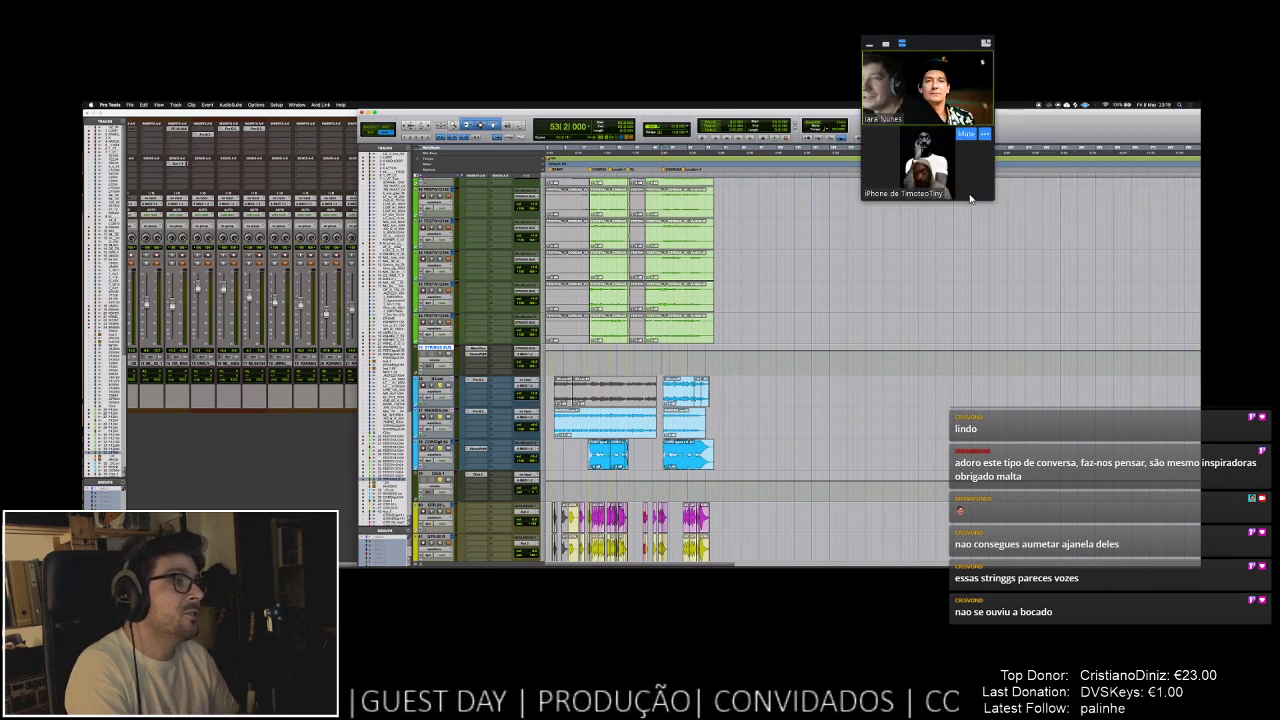
left_click_drag(925, 43, 1032, 74)
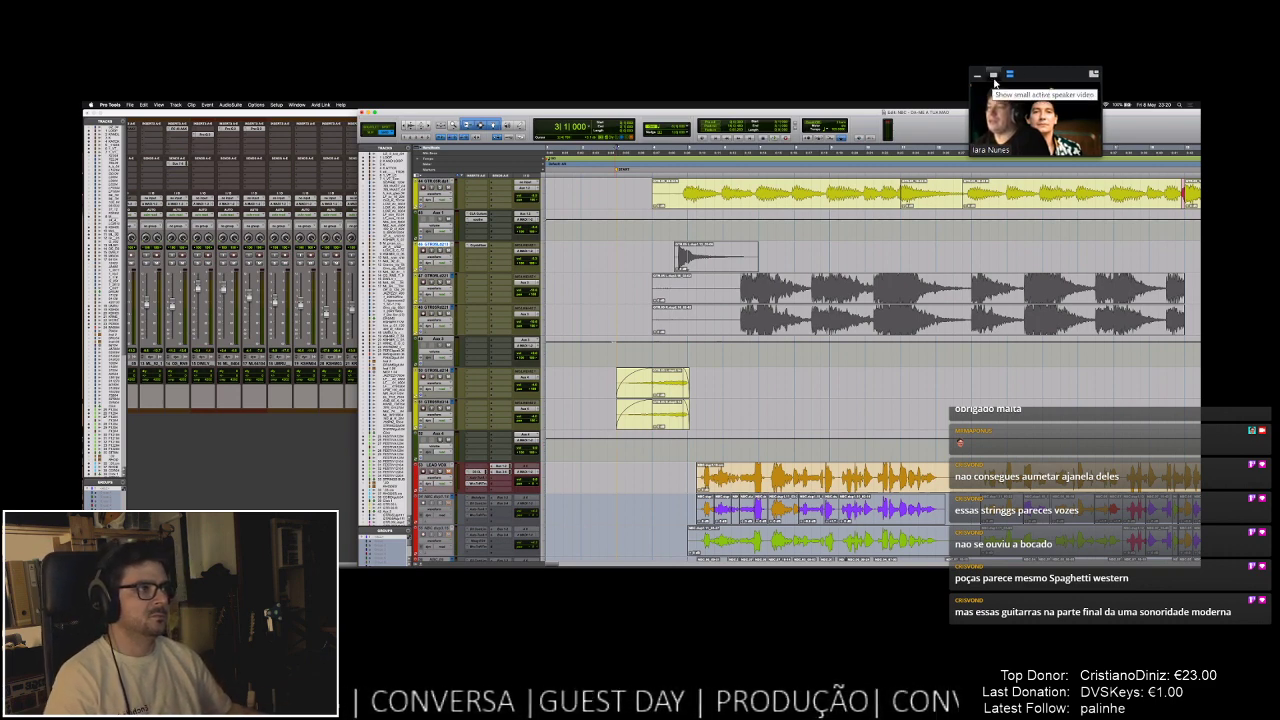
- Return the floating participant video to the large active speaker layout and place it over the upper edge of the shared session
double_click(1025, 75)
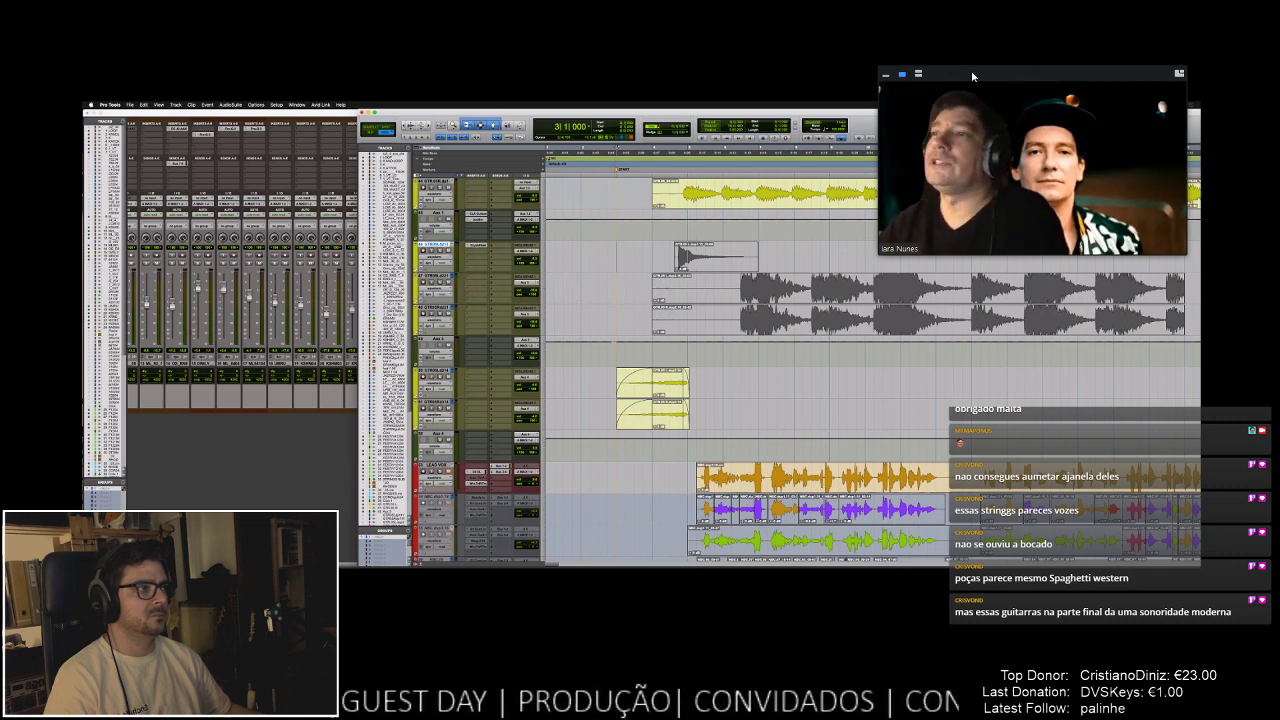
left_click_drag(972, 71, 929, 48)
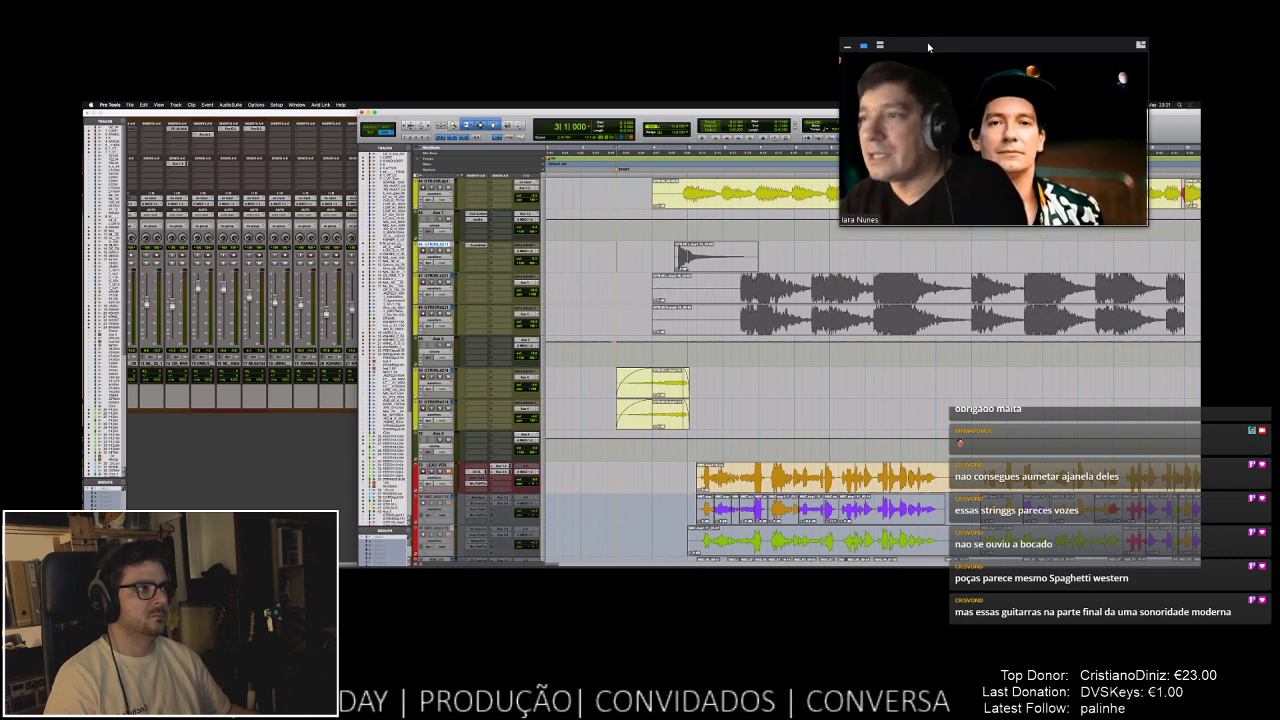
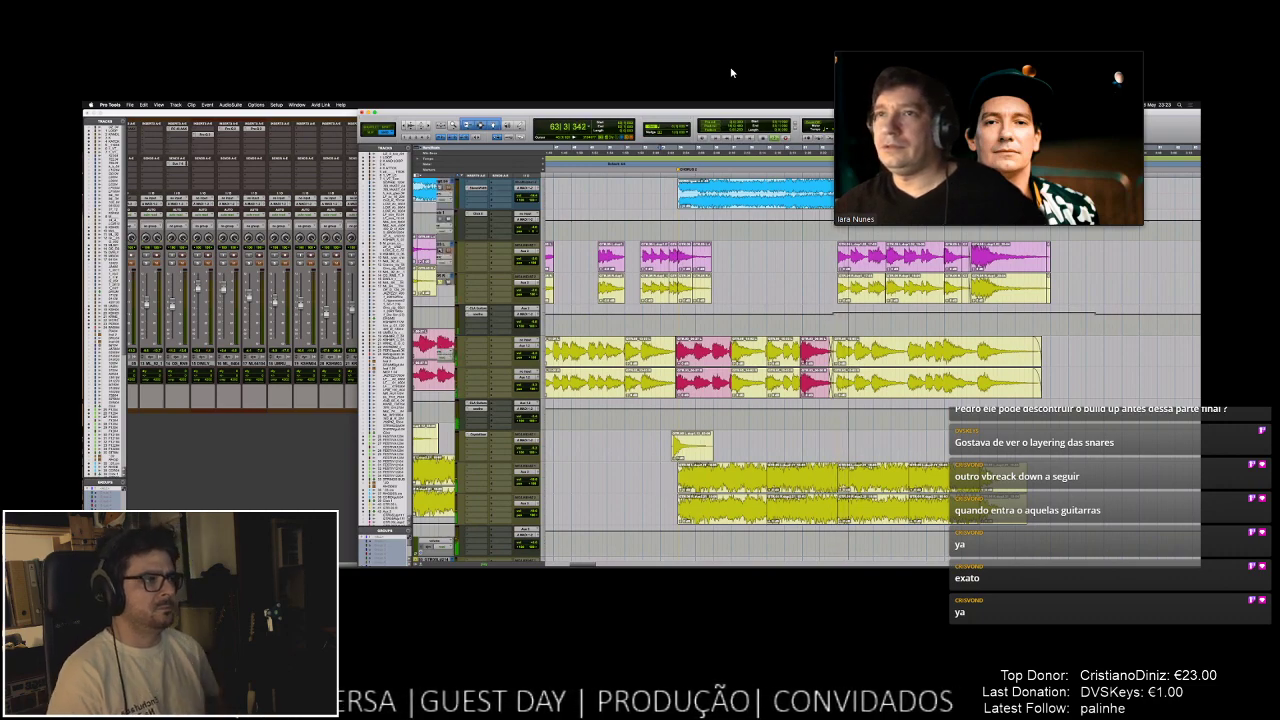
mouse_move(970, 50)
left_click_drag(971, 47, 1000, 41)
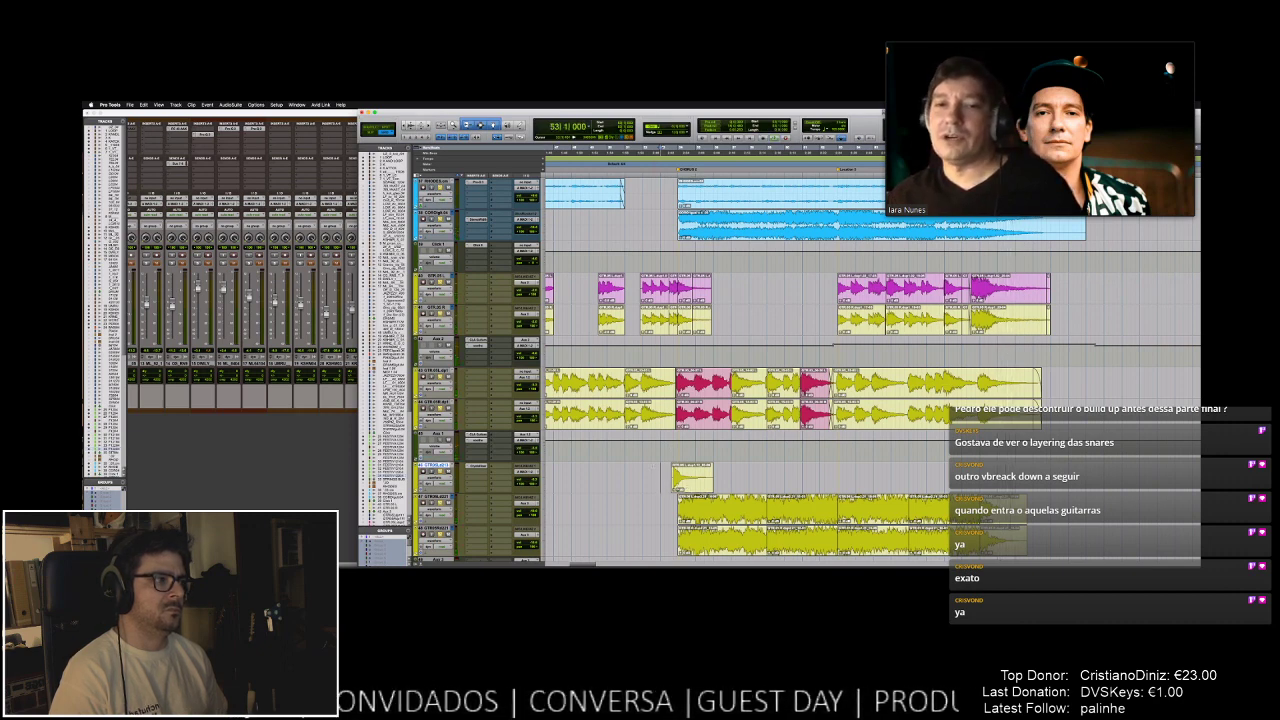
- Find the green tracks above the strings bus and select the range of tracks
scroll(800, 350, "up", 2)
scroll(800, 350, "up", 5)
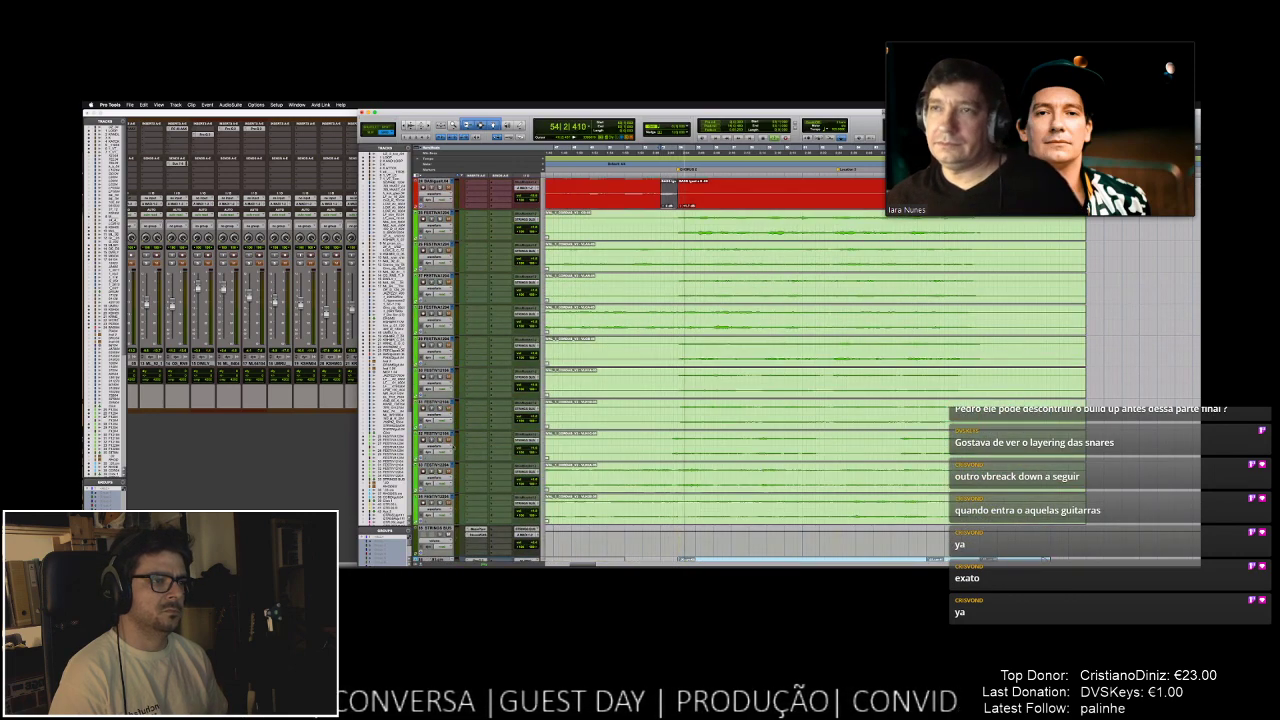
left_click(435, 496)
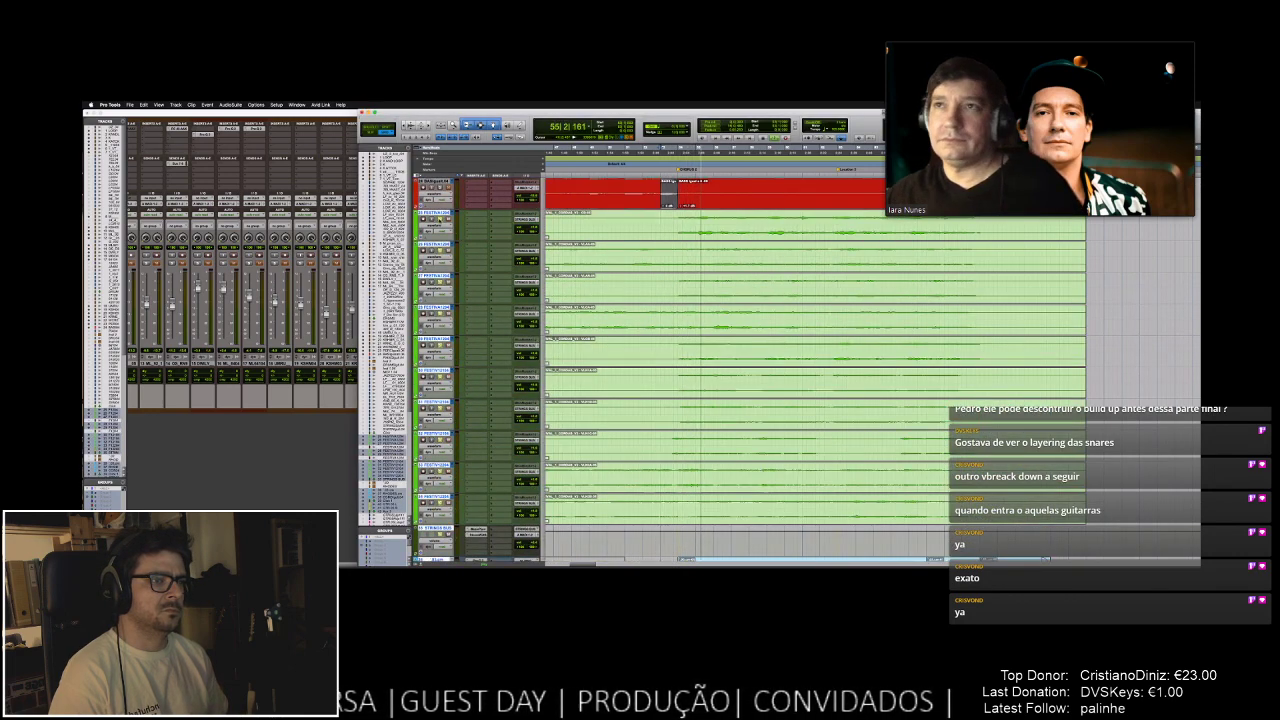
left_click(434, 212, "shift")
- Examine the selected green, blue and yellow guitar tracks around the second chorus while the song plays
scroll(800, 350, "down", 4)
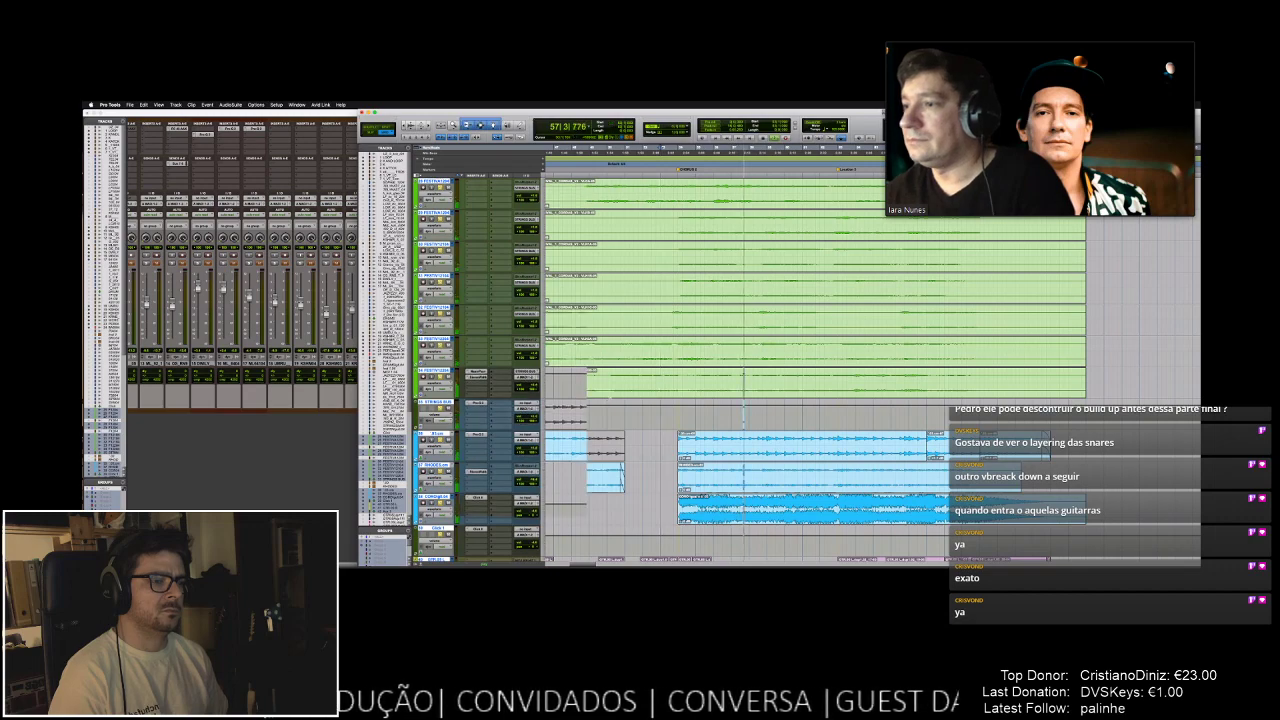
scroll(604, 400, "down", 5)
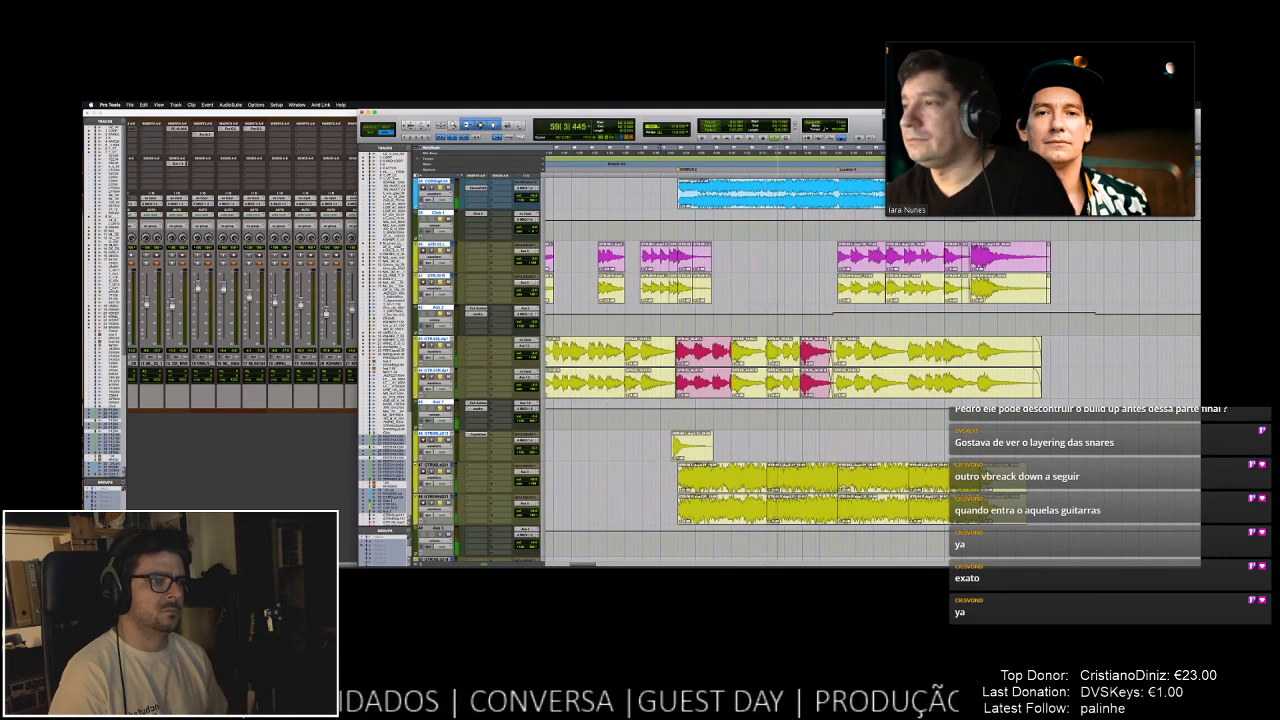
scroll(872, 368, "down", 3)
scroll(872, 368, "down", 3)
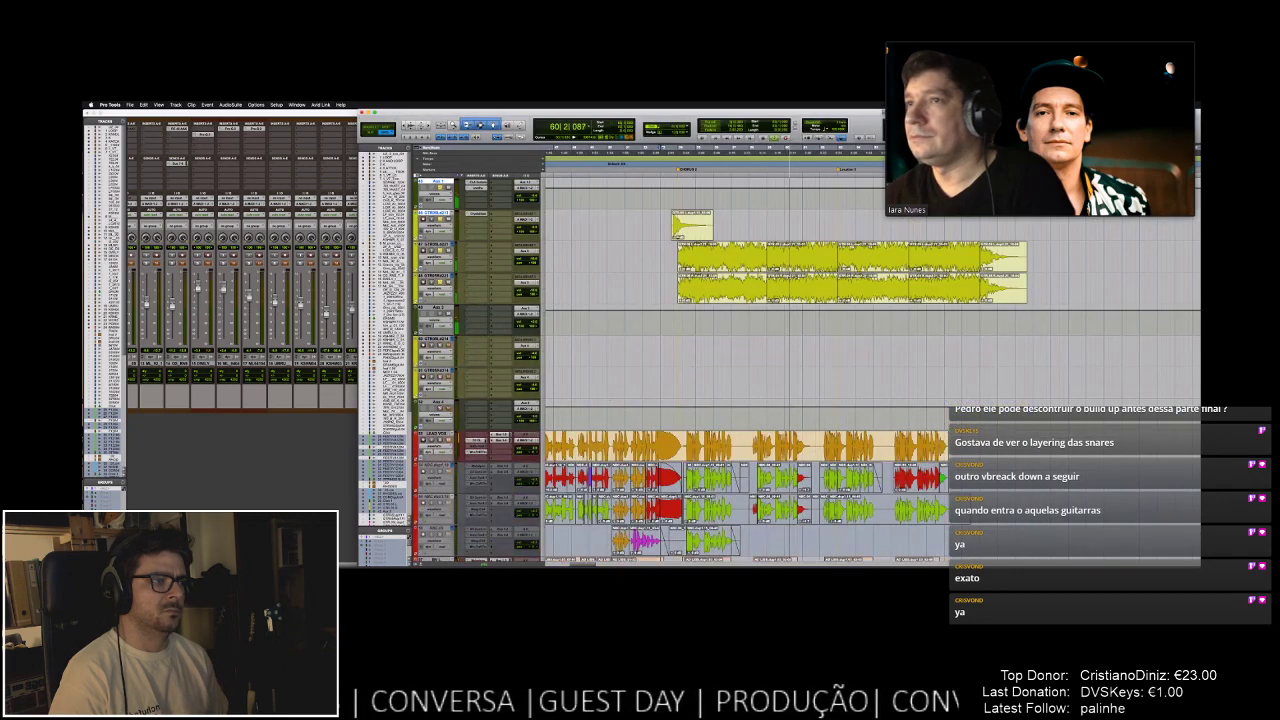
scroll(872, 368, "up", 3)
scroll(872, 368, "down", 3)
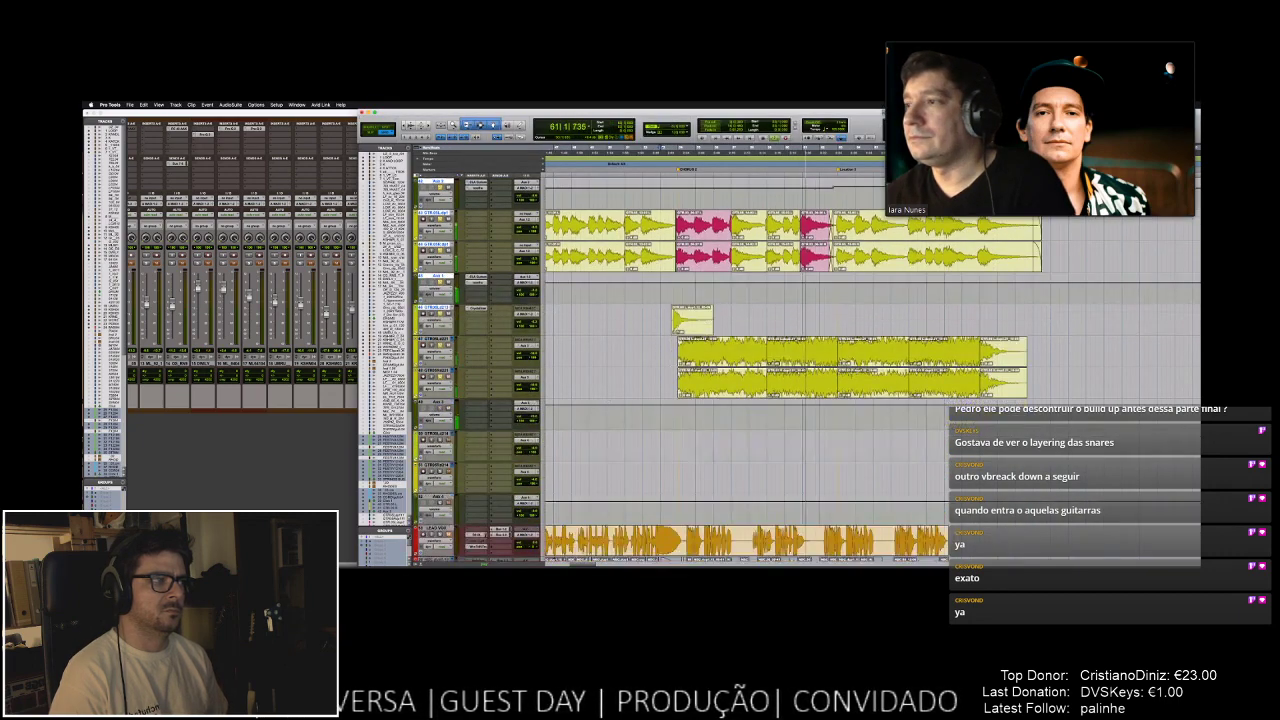
scroll(872, 368, "up", 3)
scroll(872, 368, "up", 3)
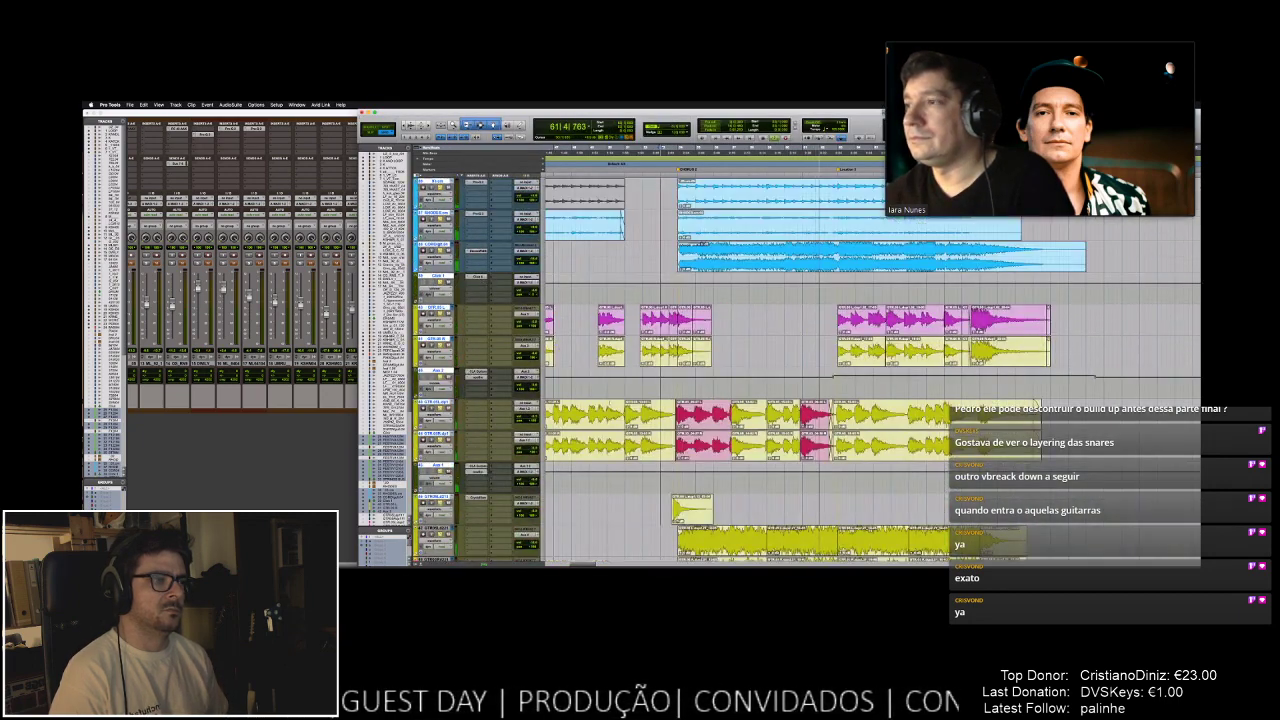
- Look through the vocal tracks and back over the guitar tracks during playback, and stop the song
scroll(872, 368, "down", 5)
scroll(872, 368, "down", 2)
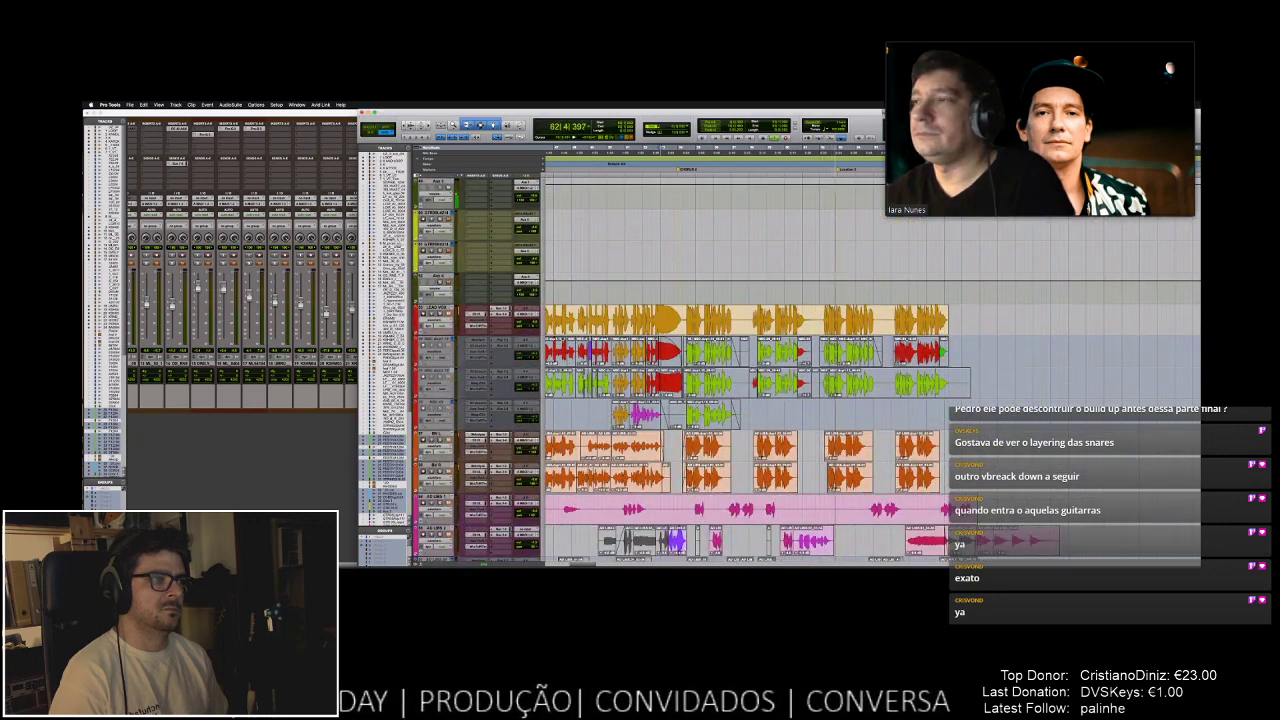
scroll(872, 368, "down", 4)
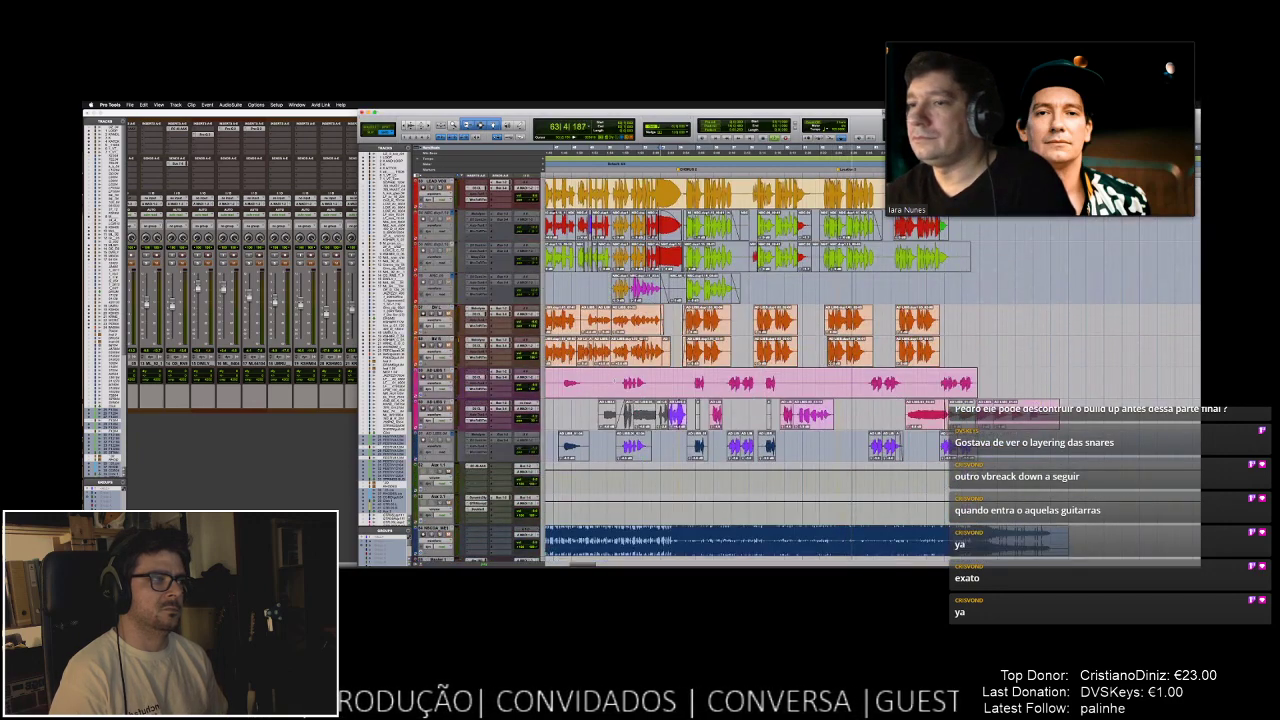
scroll(872, 368, "down", 2)
scroll(872, 368, "down", 6)
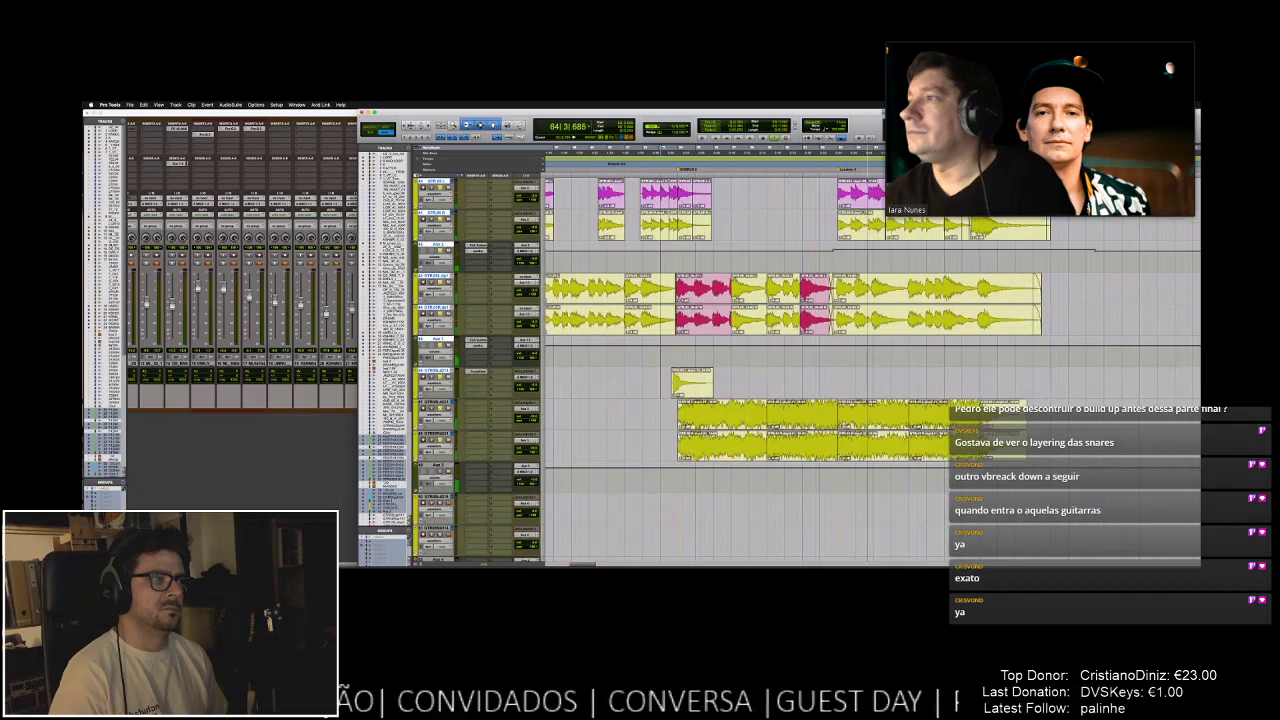
scroll(872, 368, "up", 2)
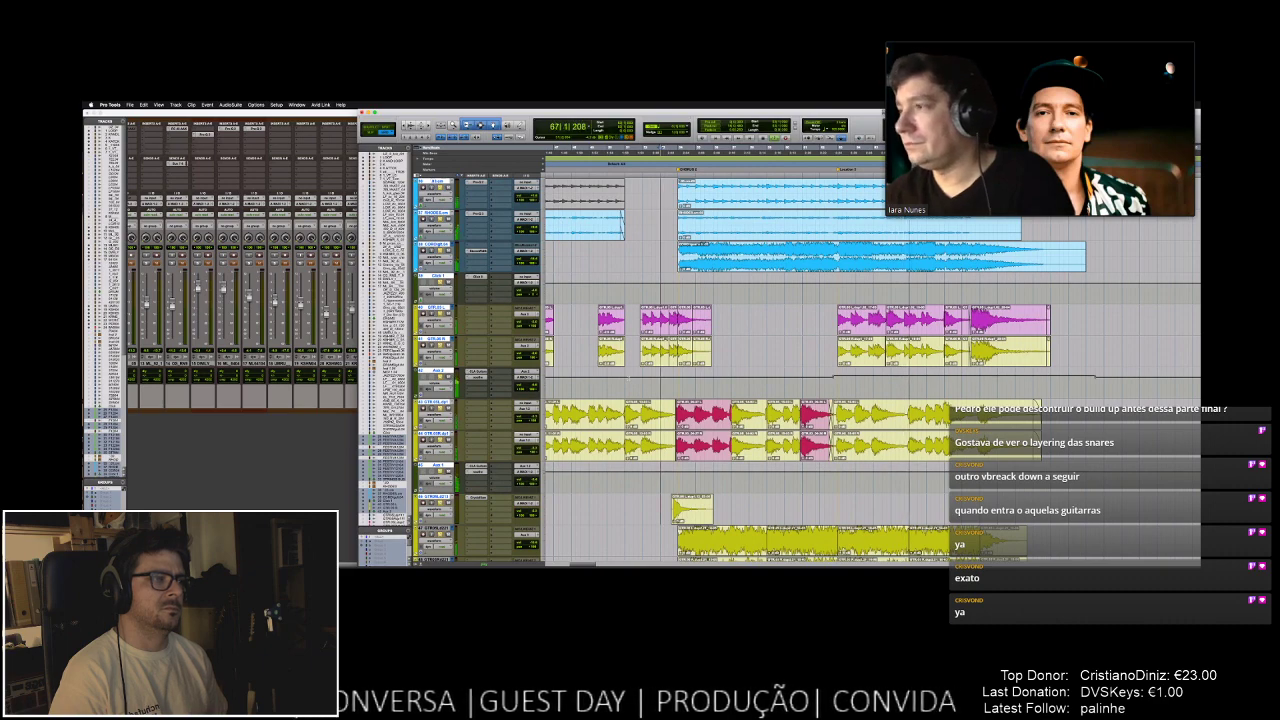
scroll(872, 368, "down", 3)
scroll(872, 368, "up", 3)
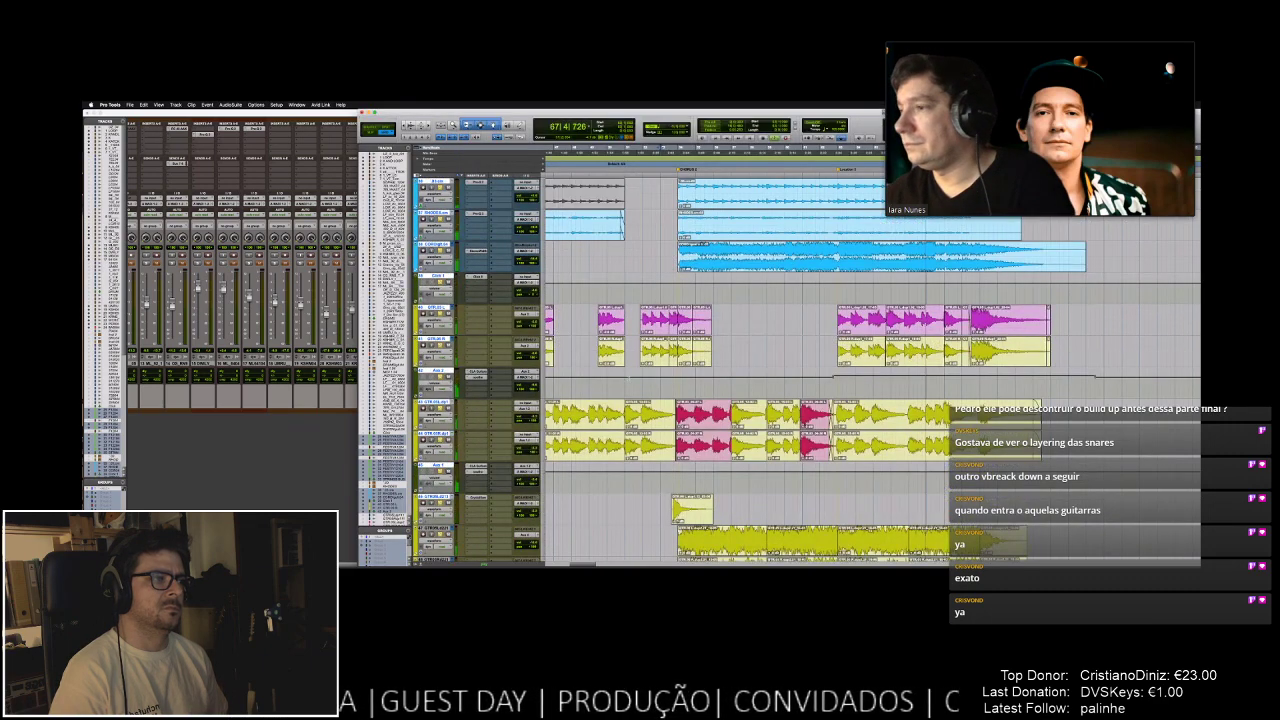
scroll(872, 368, "down", 2)
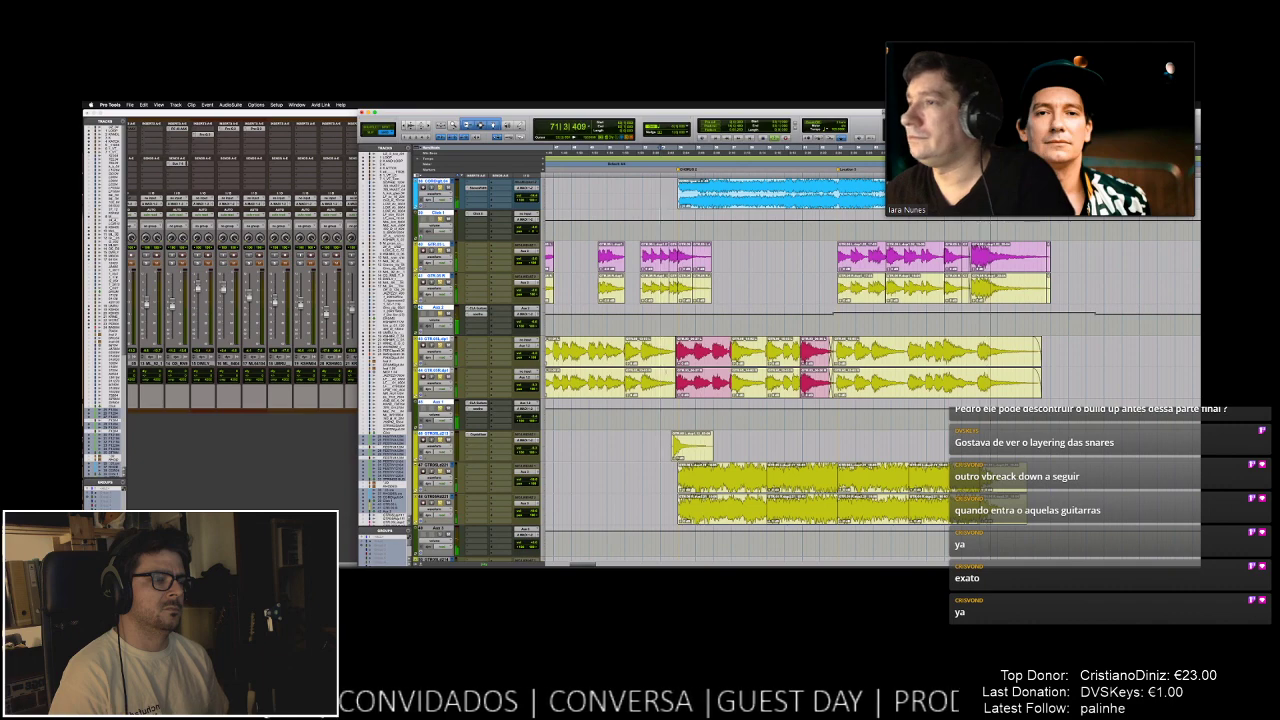
key("space")
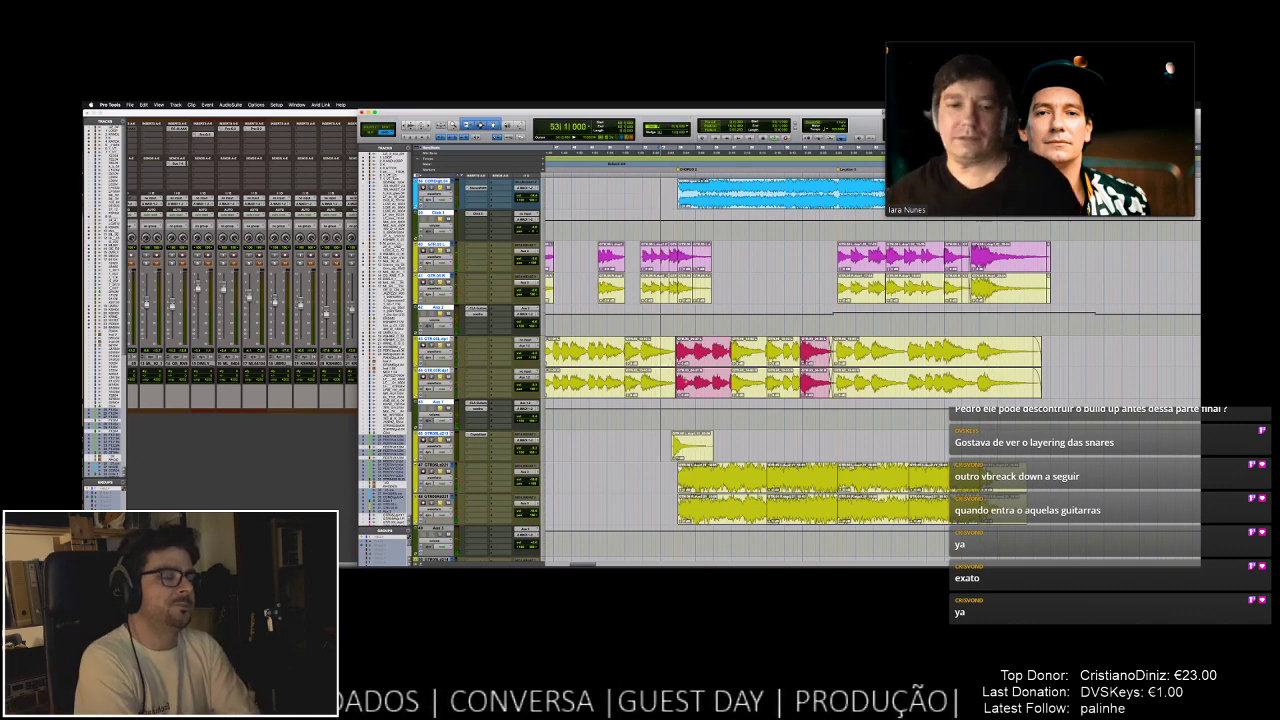
- Show the whole song's timeline, select the paired tracks holding the purple and yellow clips, and move them directly above the lead vocal track
scroll(685, 384, "down", 3)
key("super+bracketleft")
key("super+bracketleft")
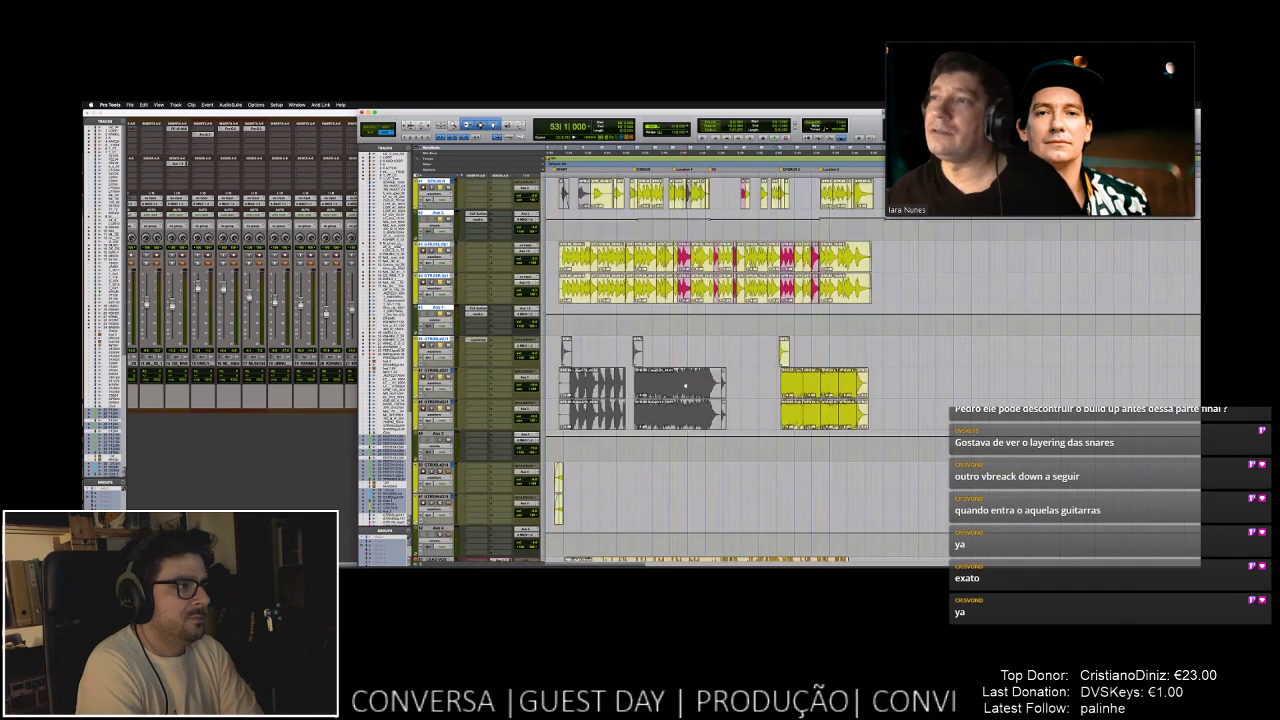
scroll(685, 384, "down", 2)
scroll(685, 384, "up", 5)
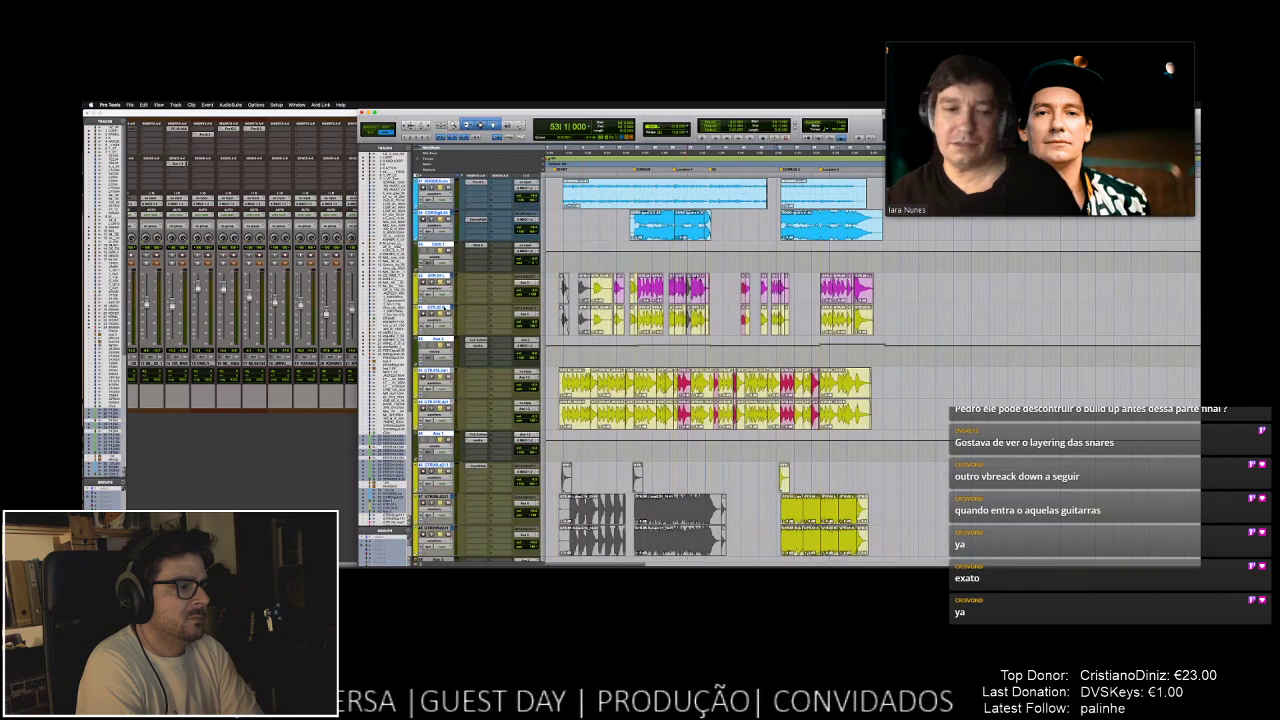
left_click(435, 306)
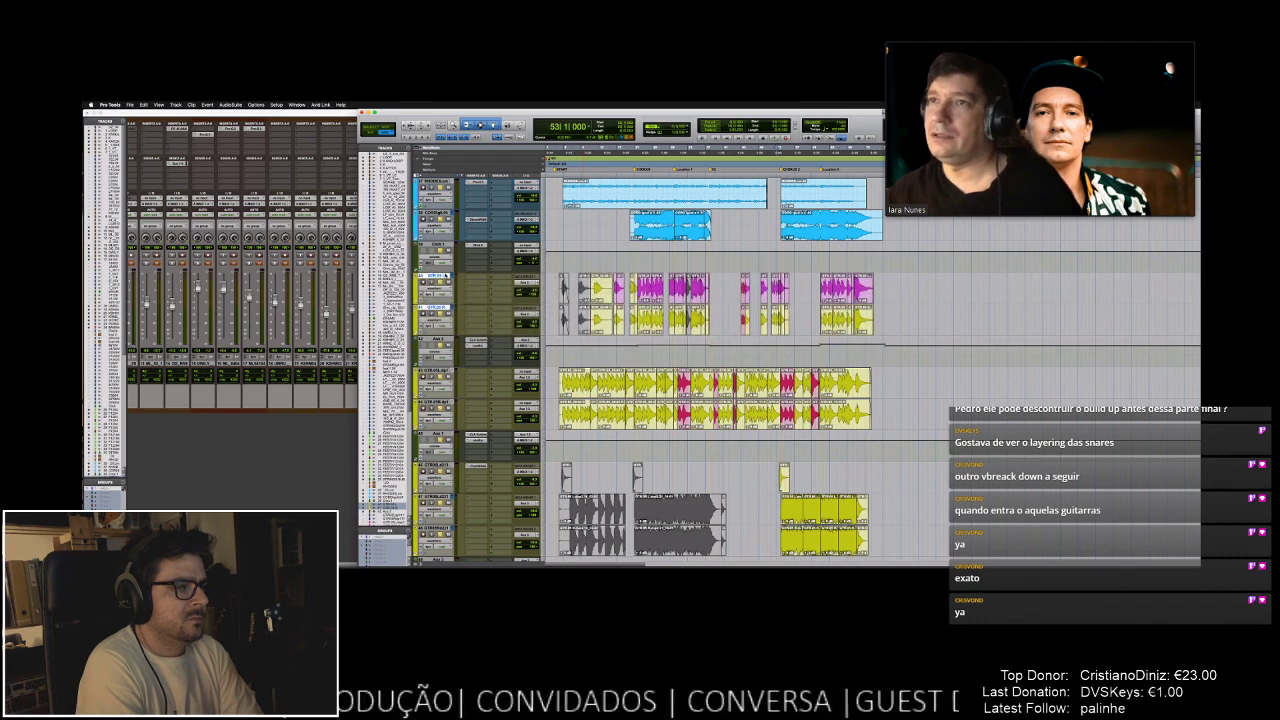
scroll(491, 374, "down", 8)
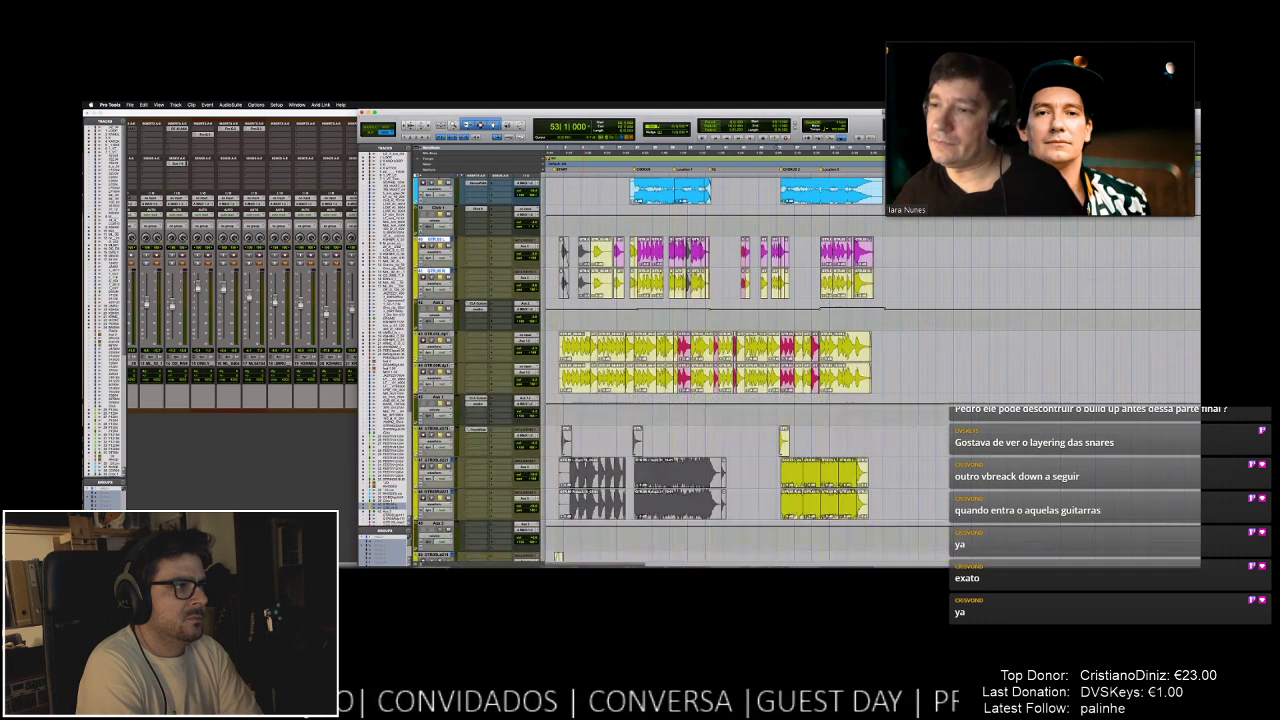
scroll(491, 374, "down", 4)
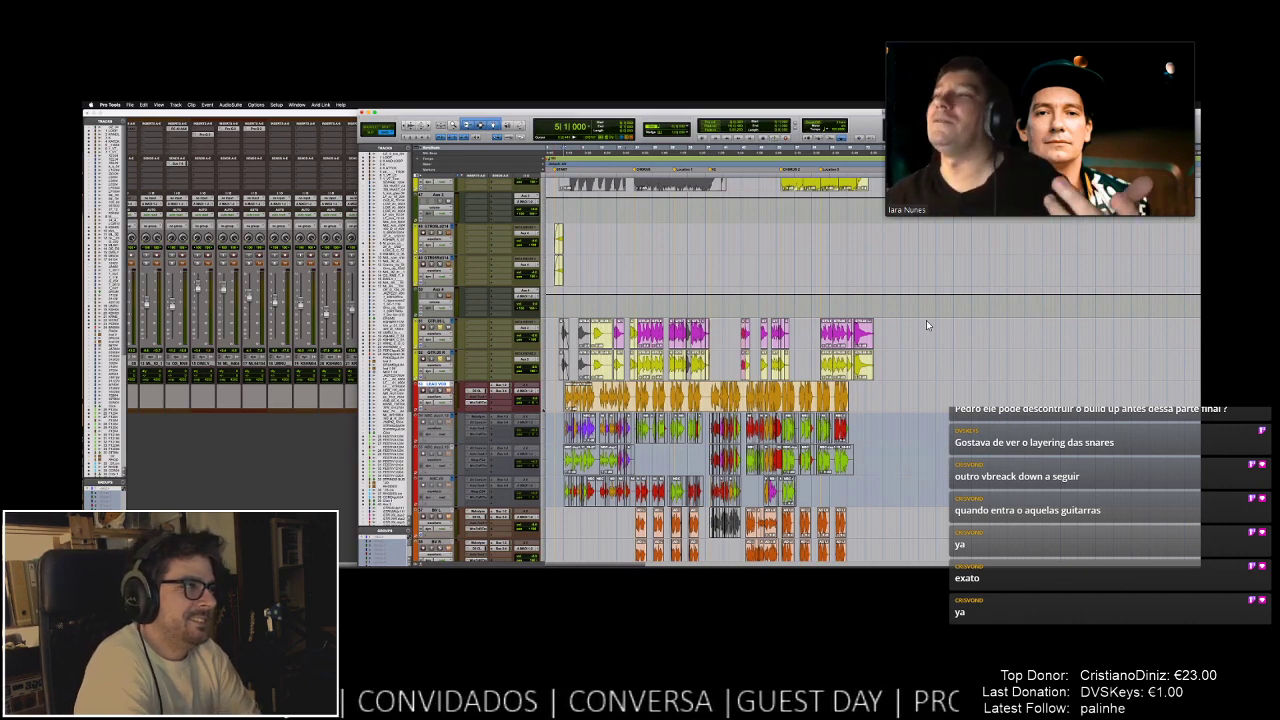
- Examine the purple and yellow clip tracks alongside the surrounding guitar and vocal tracks, and start playback from 3|1|000
scroll(926, 320, "up", 3)
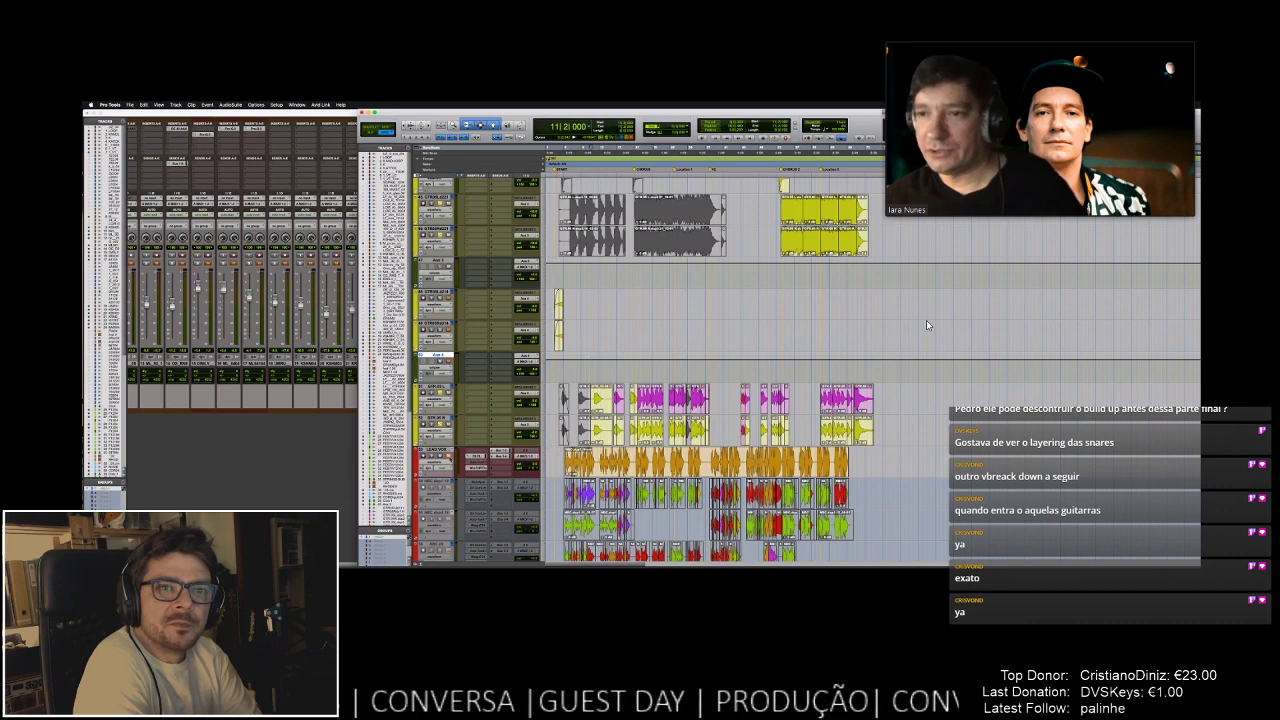
scroll(926, 320, "down", 4)
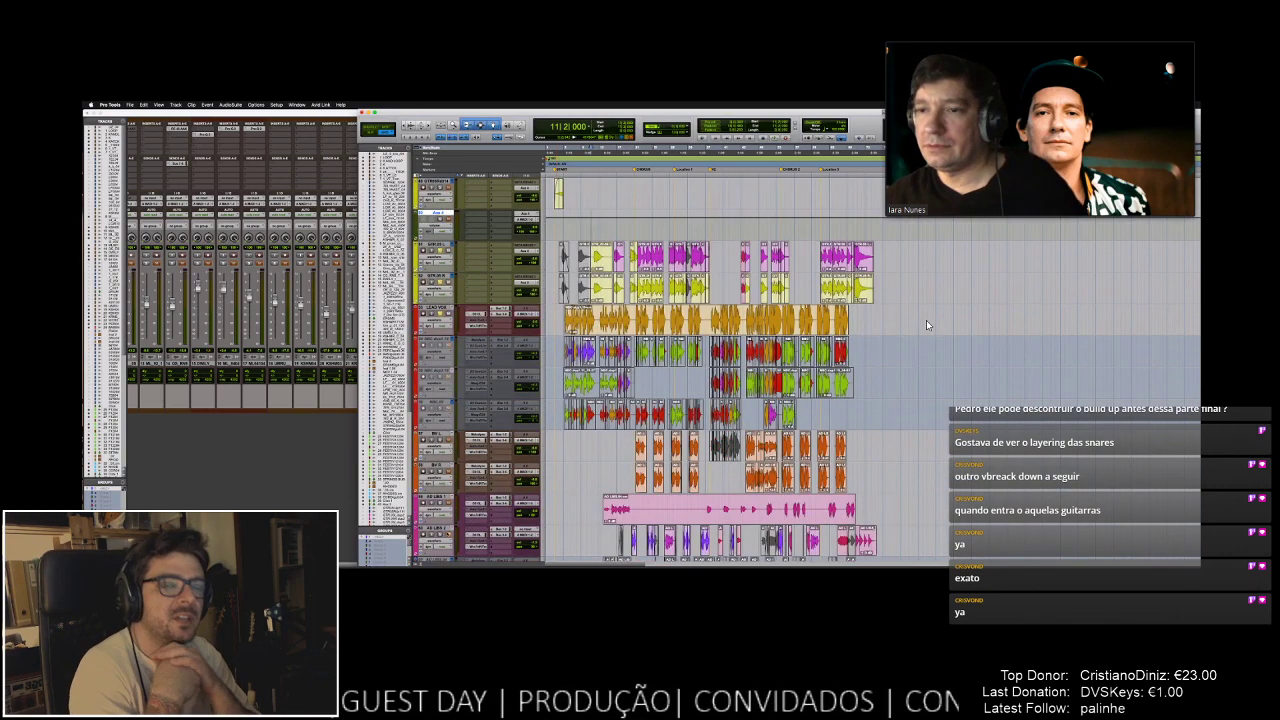
scroll(926, 320, "down", 2)
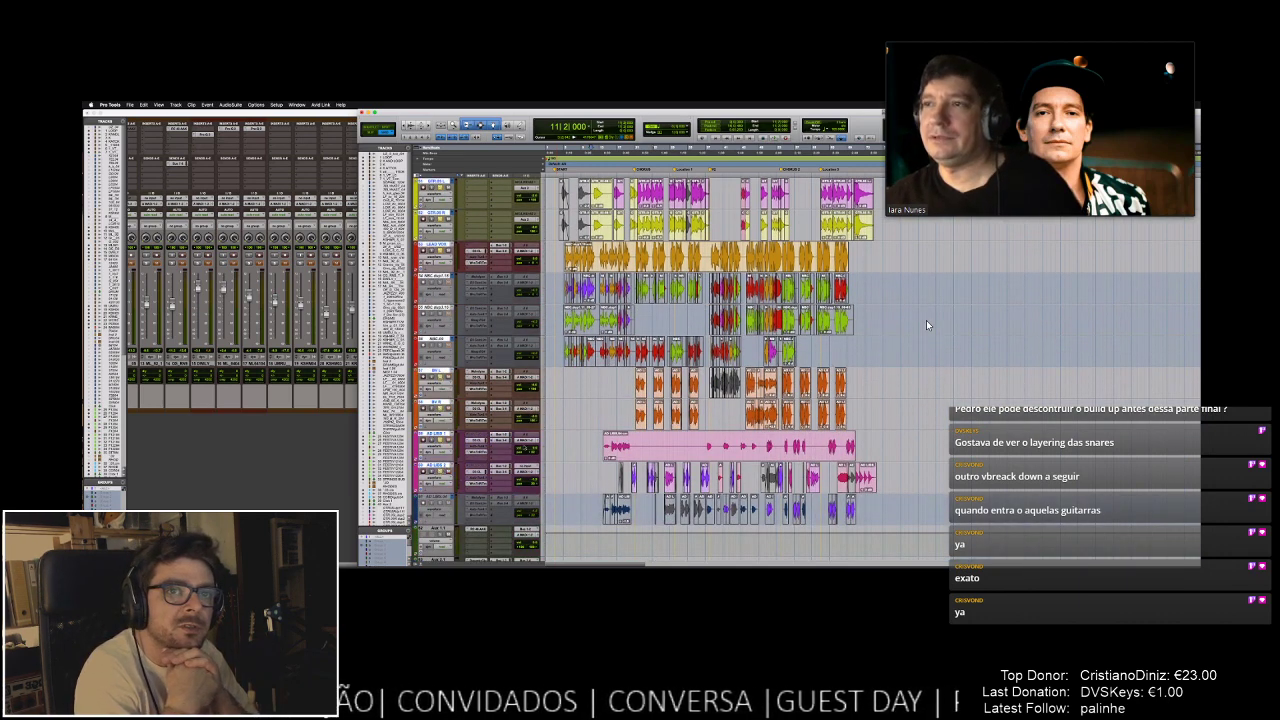
scroll(926, 320, "up", 6)
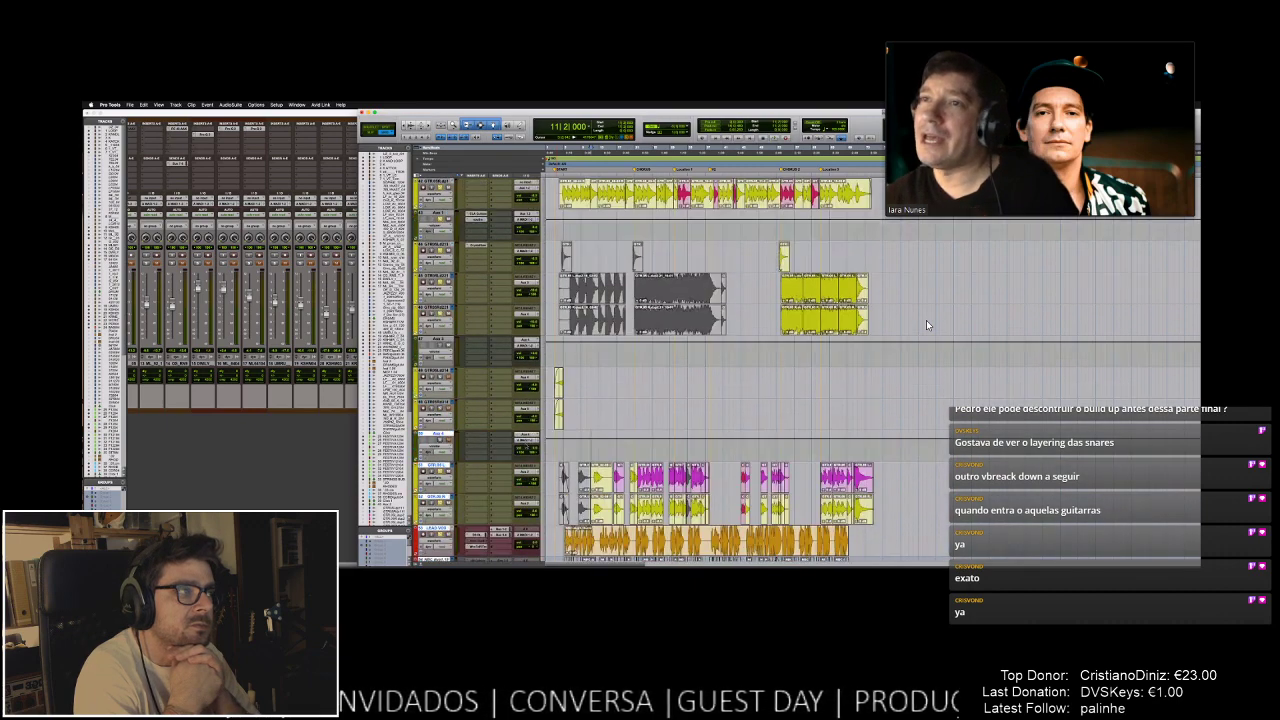
scroll(926, 320, "up", 2)
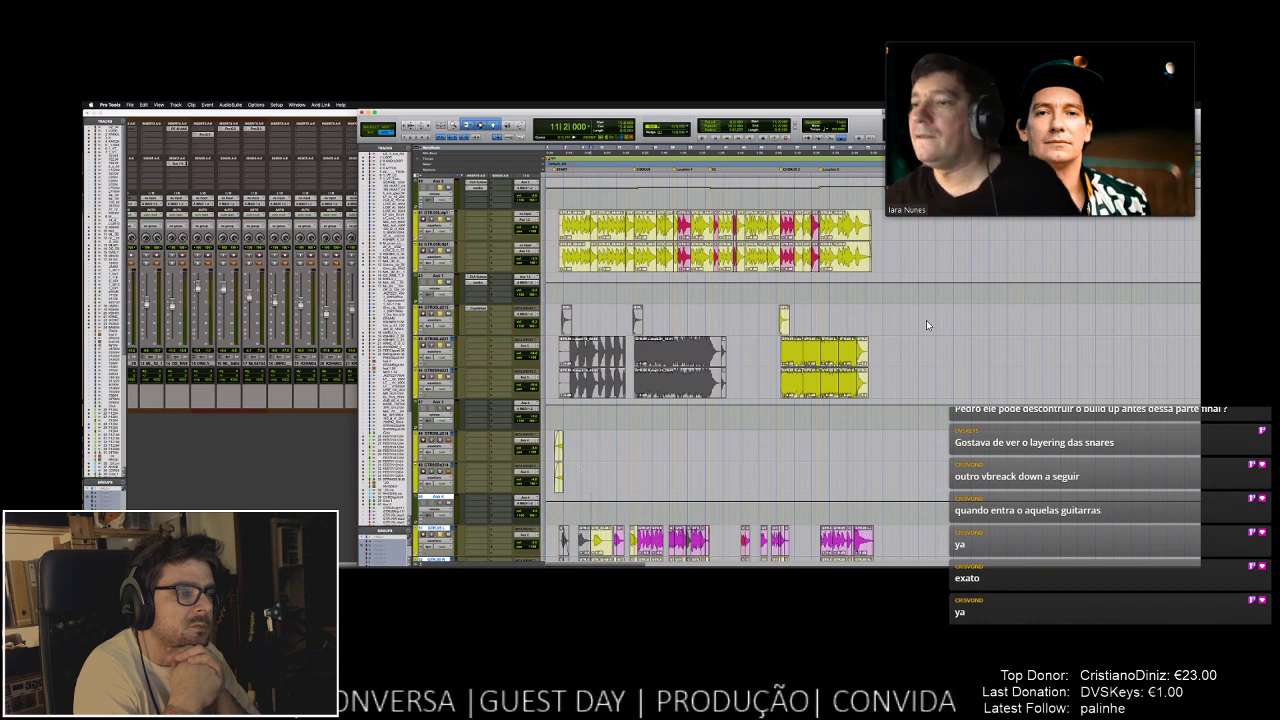
scroll(926, 325, "down", 6)
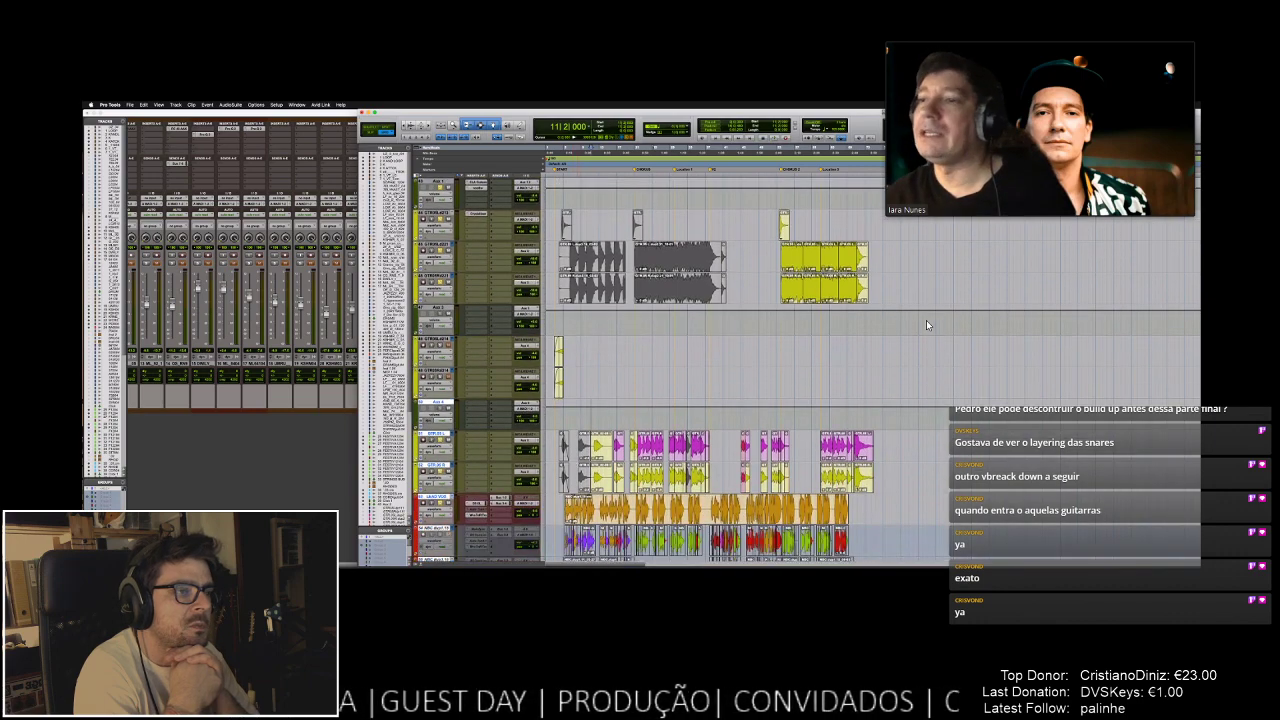
scroll(926, 324, "down", 7)
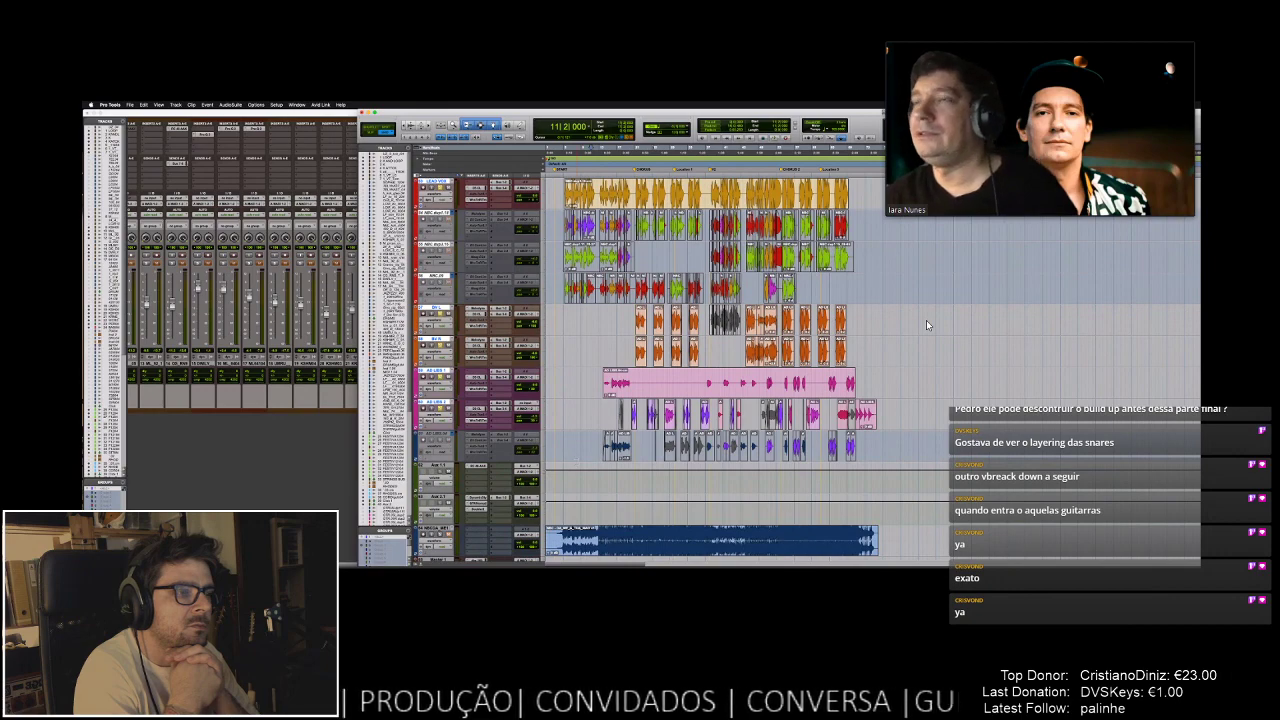
scroll(926, 324, "up", 4)
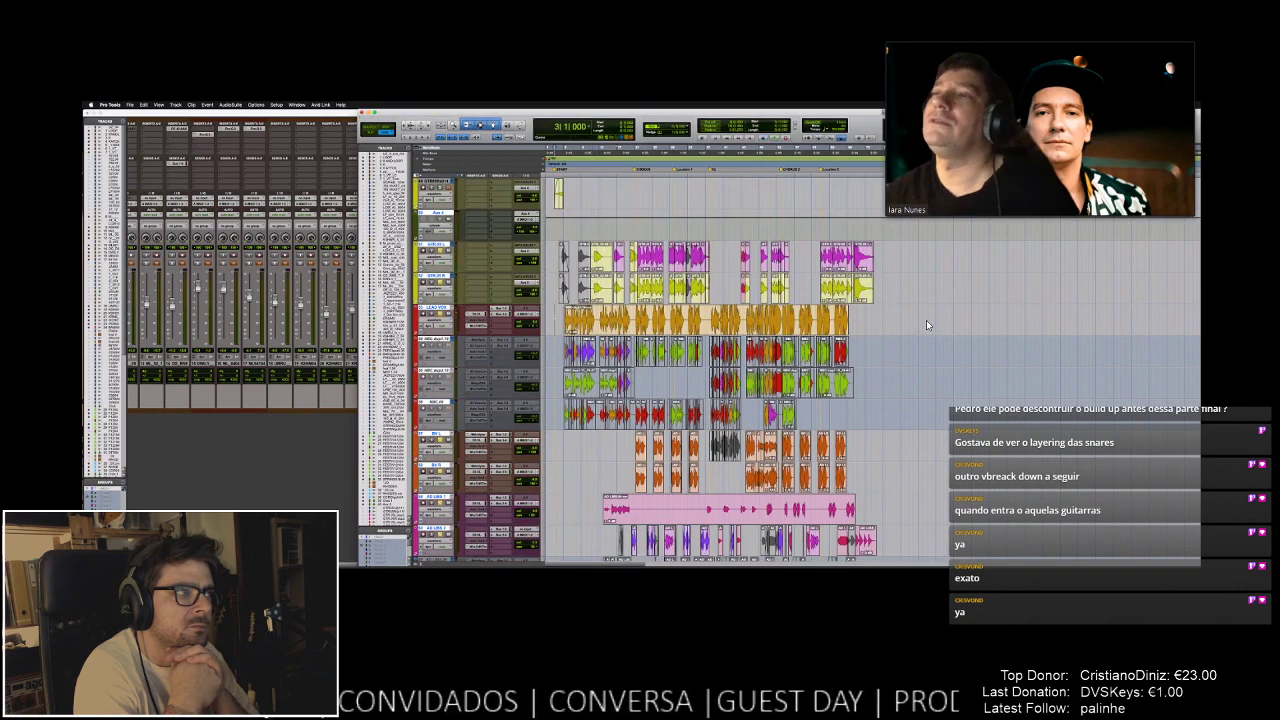
key("space")
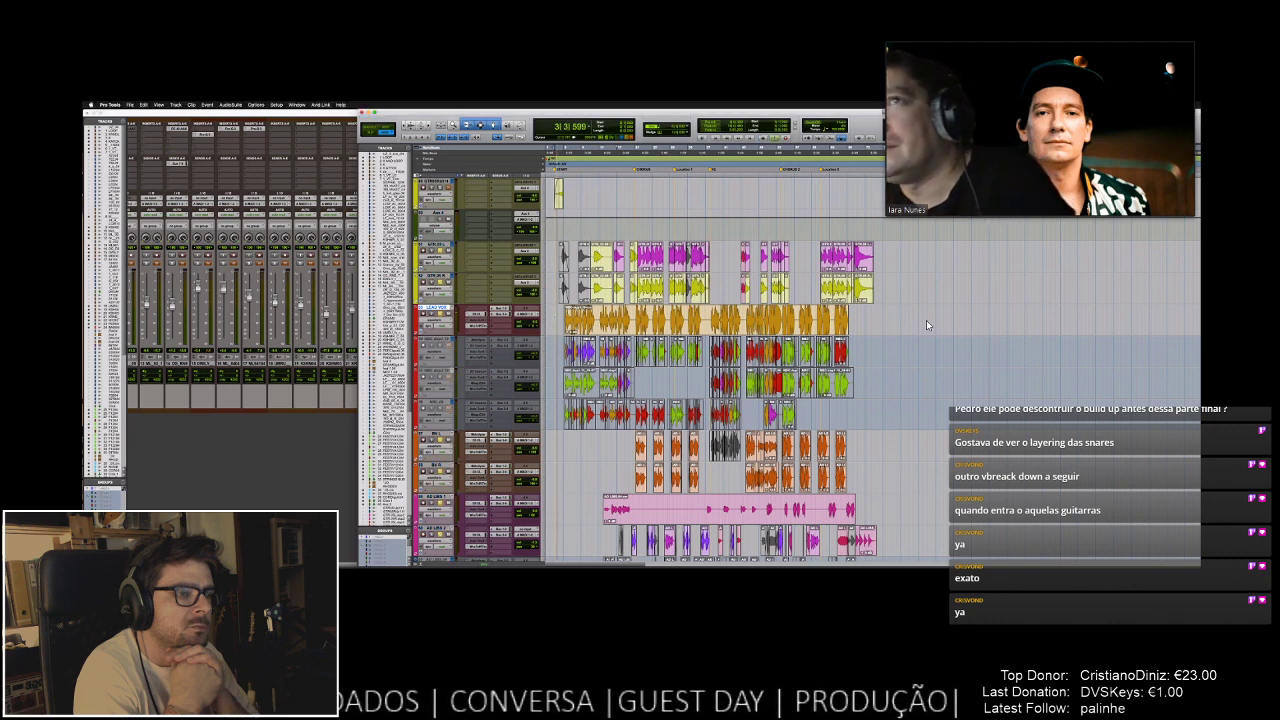
- Examine the purple and yellow clip tracks, the lead vocal and the backing vocal tracks below it while the song plays
scroll(926, 320, "up", 6)
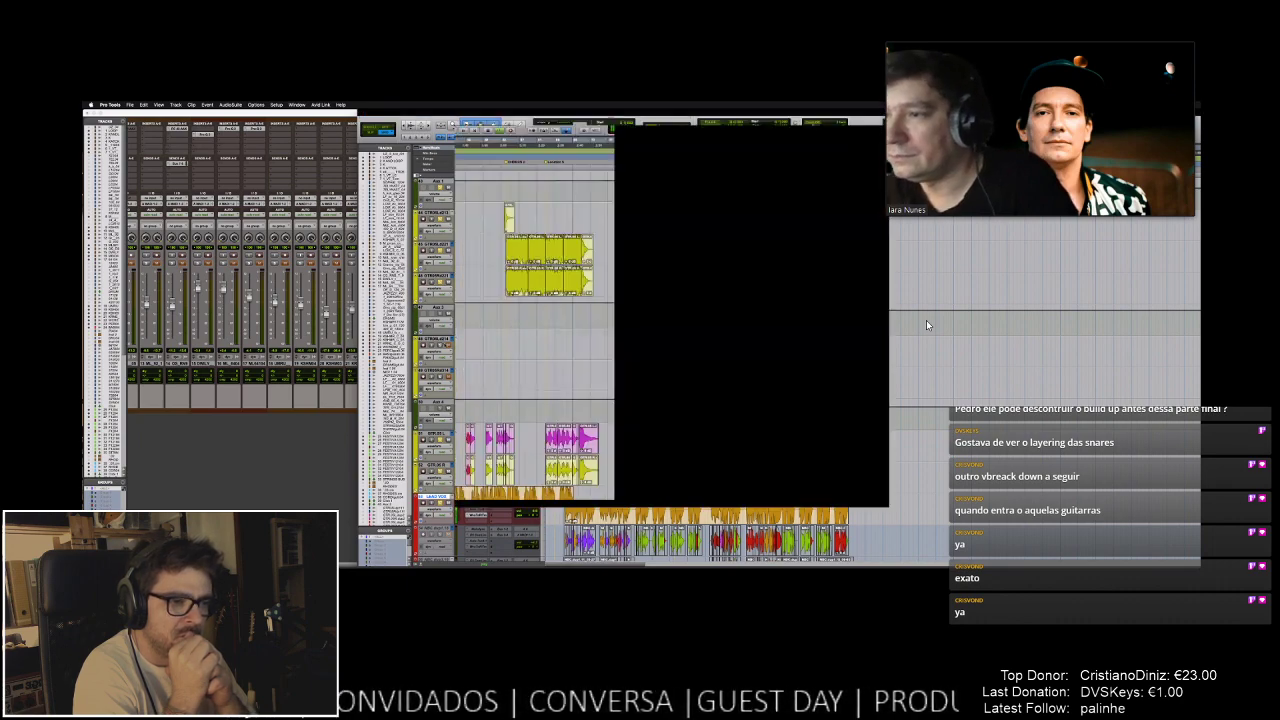
scroll(926, 322, "down", 2)
scroll(926, 320, "down", 2)
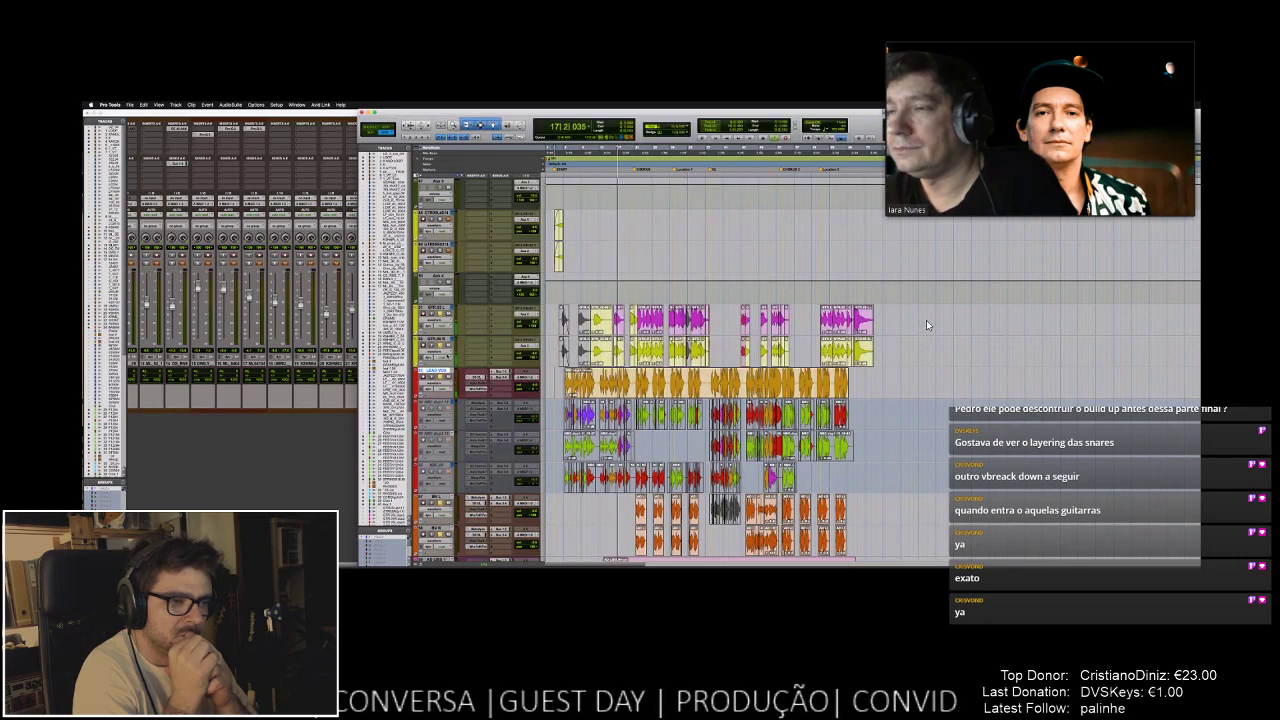
scroll(926, 320, "down", 2)
scroll(926, 320, "down", 1)
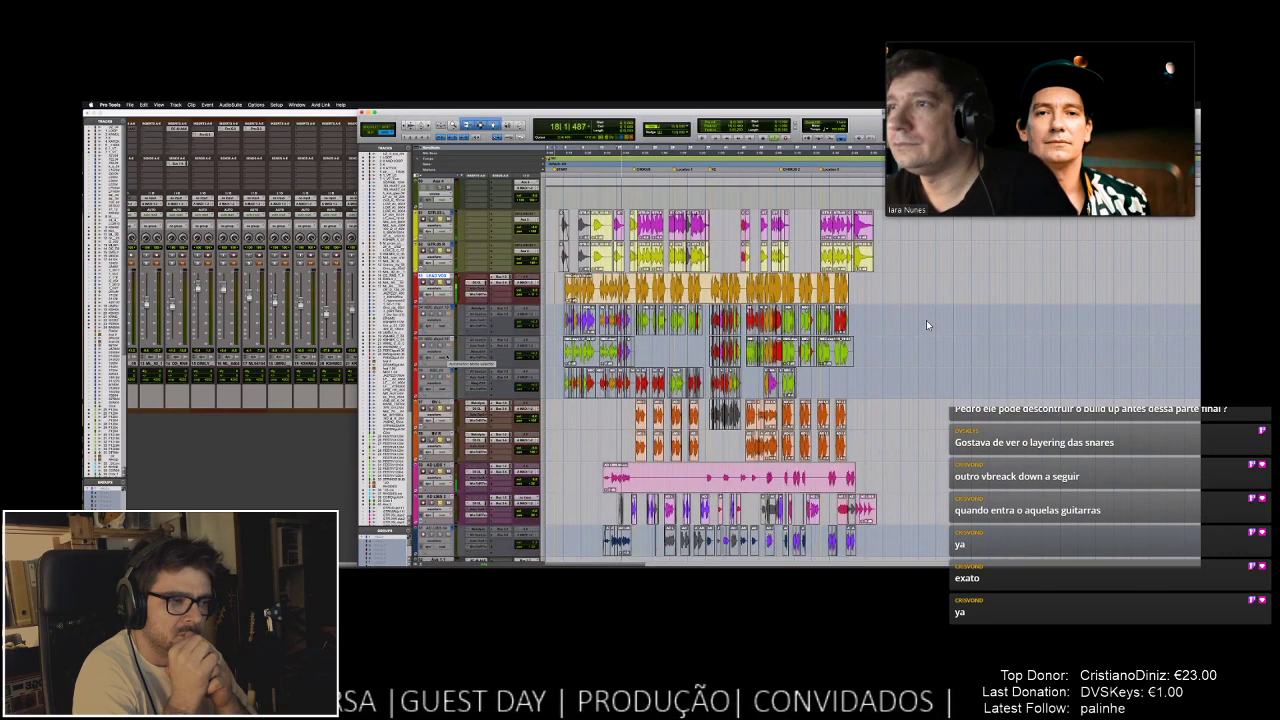
scroll(926, 320, "up", 2)
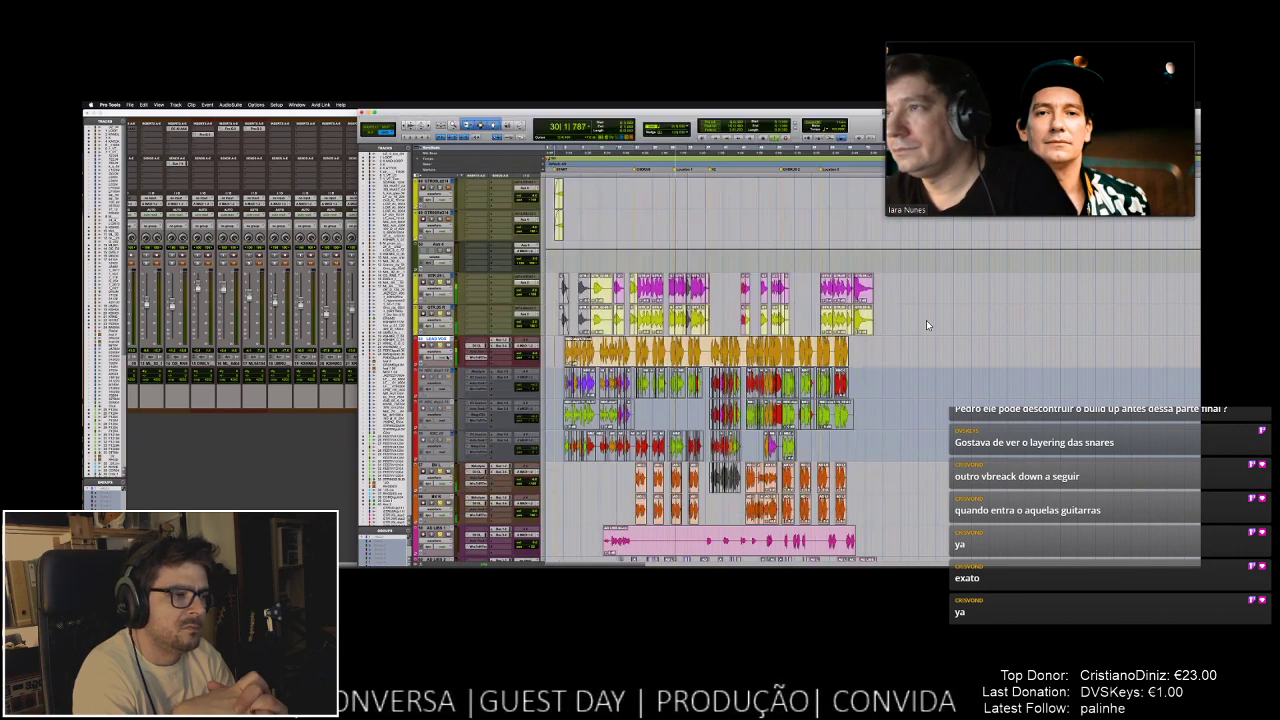
scroll(926, 320, "down", 2)
scroll(926, 320, "up", 3)
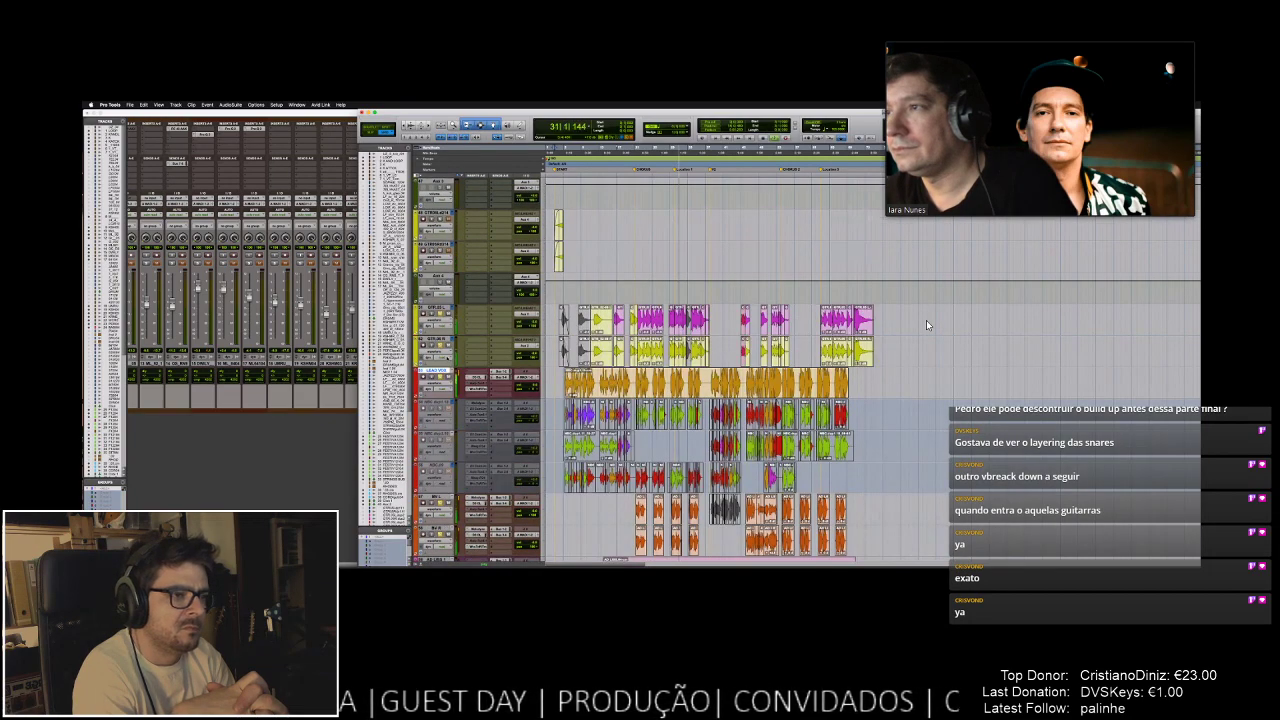
scroll(926, 320, "down", 3)
scroll(926, 320, "down", 2)
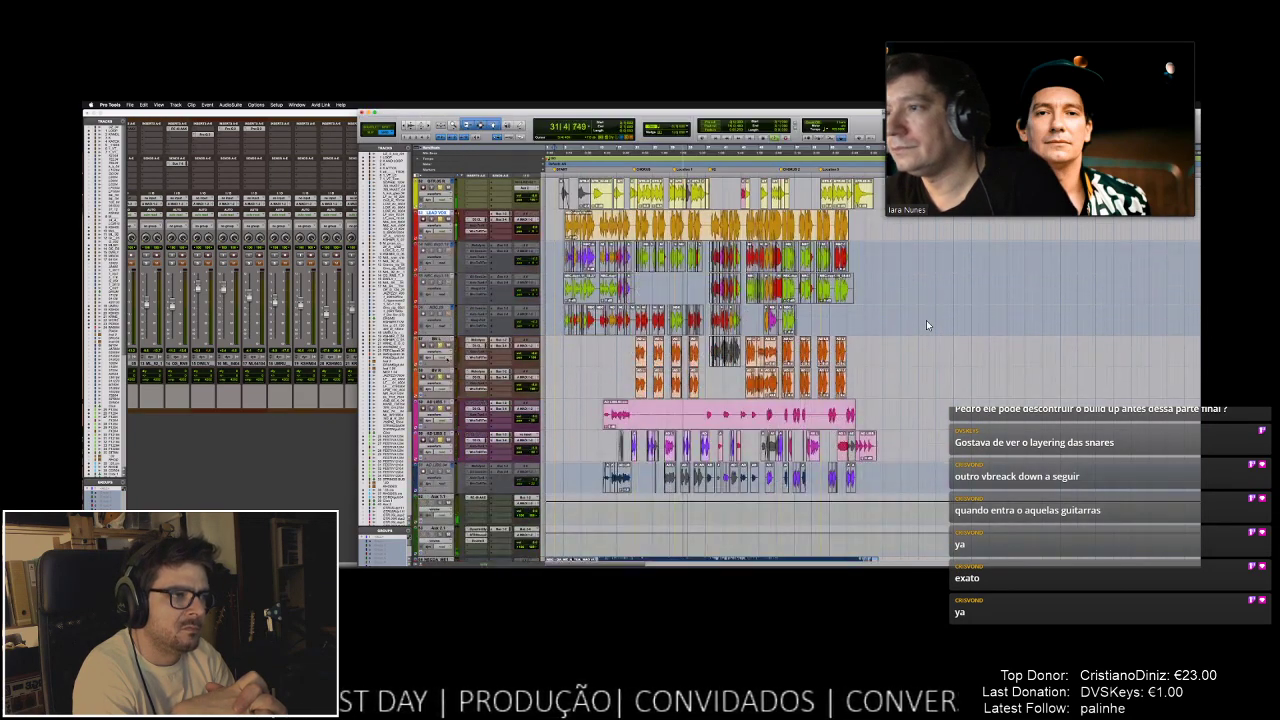
scroll(926, 320, "up", 2)
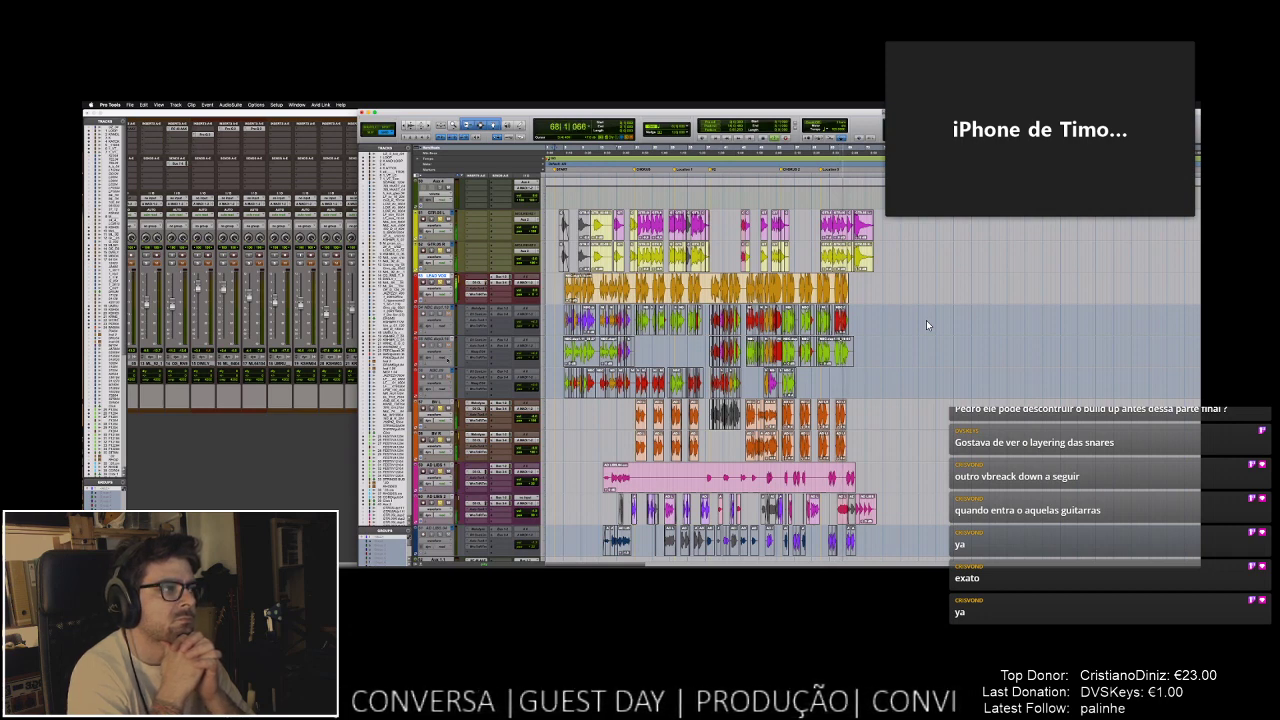
- Switch the floating Zoom video from the active speaker to thumbnails of the participants
mouse_move(1046, 57)
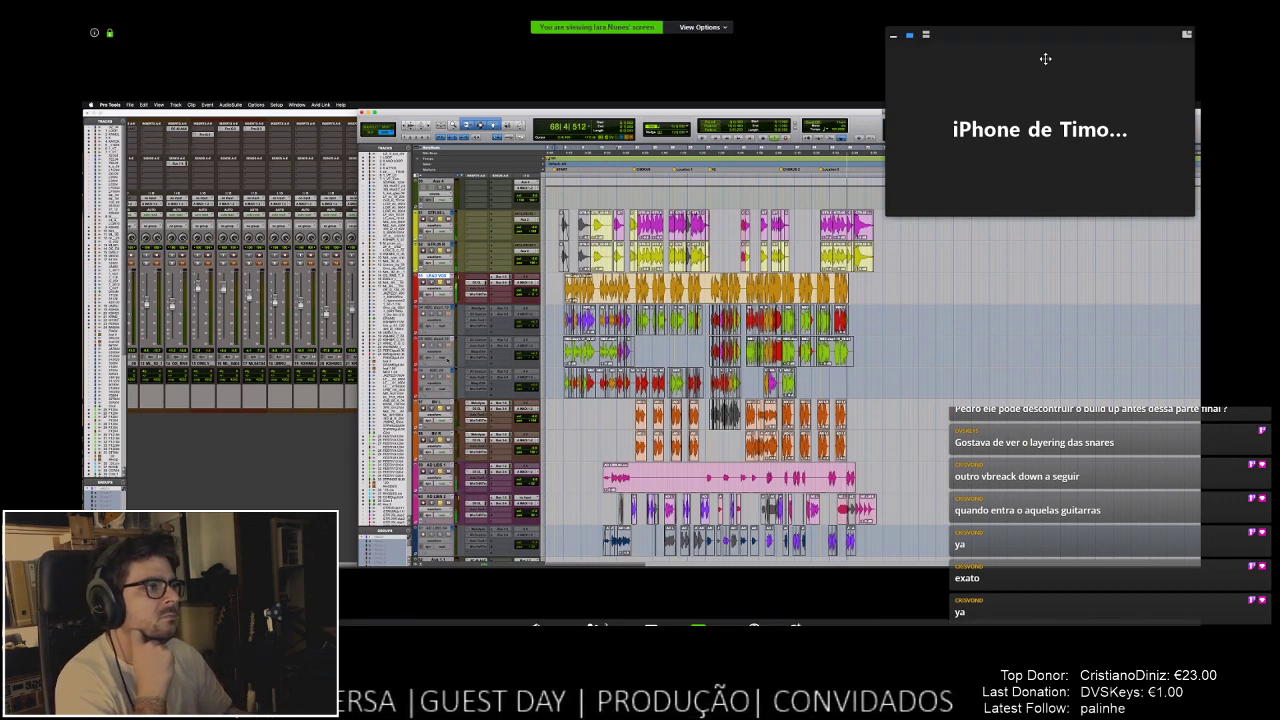
left_click(925, 37)
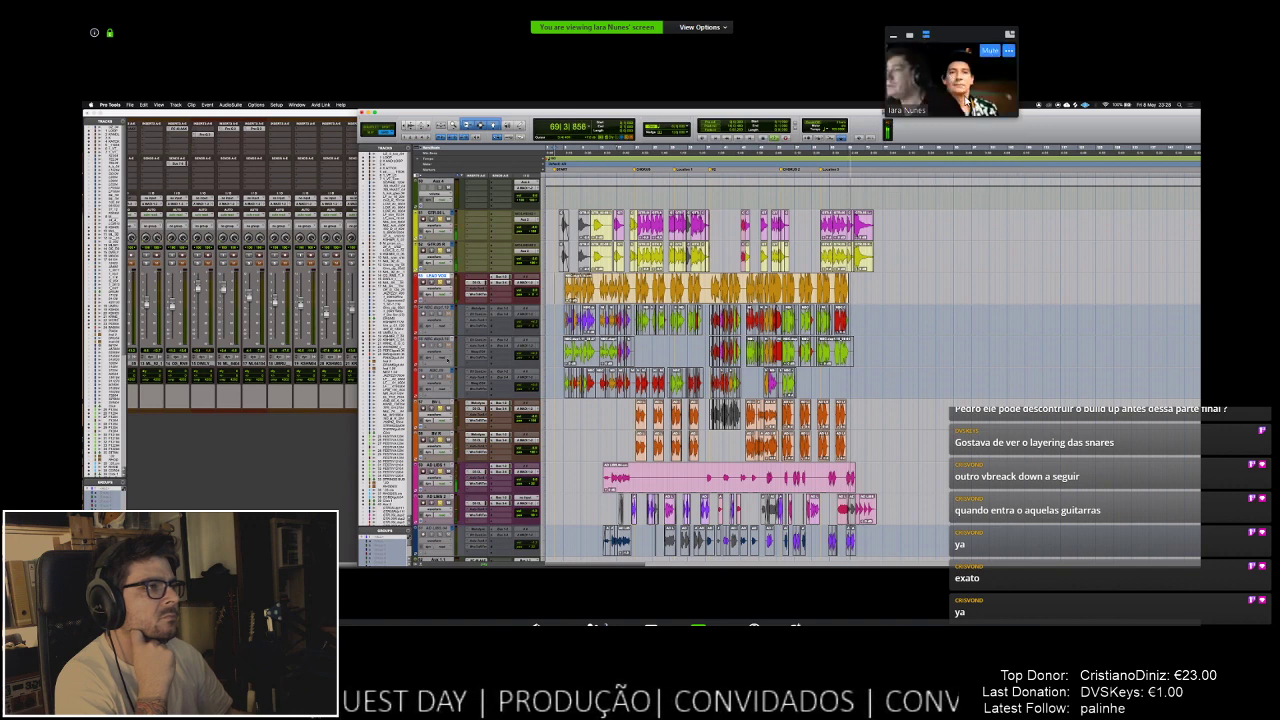
left_click(925, 36)
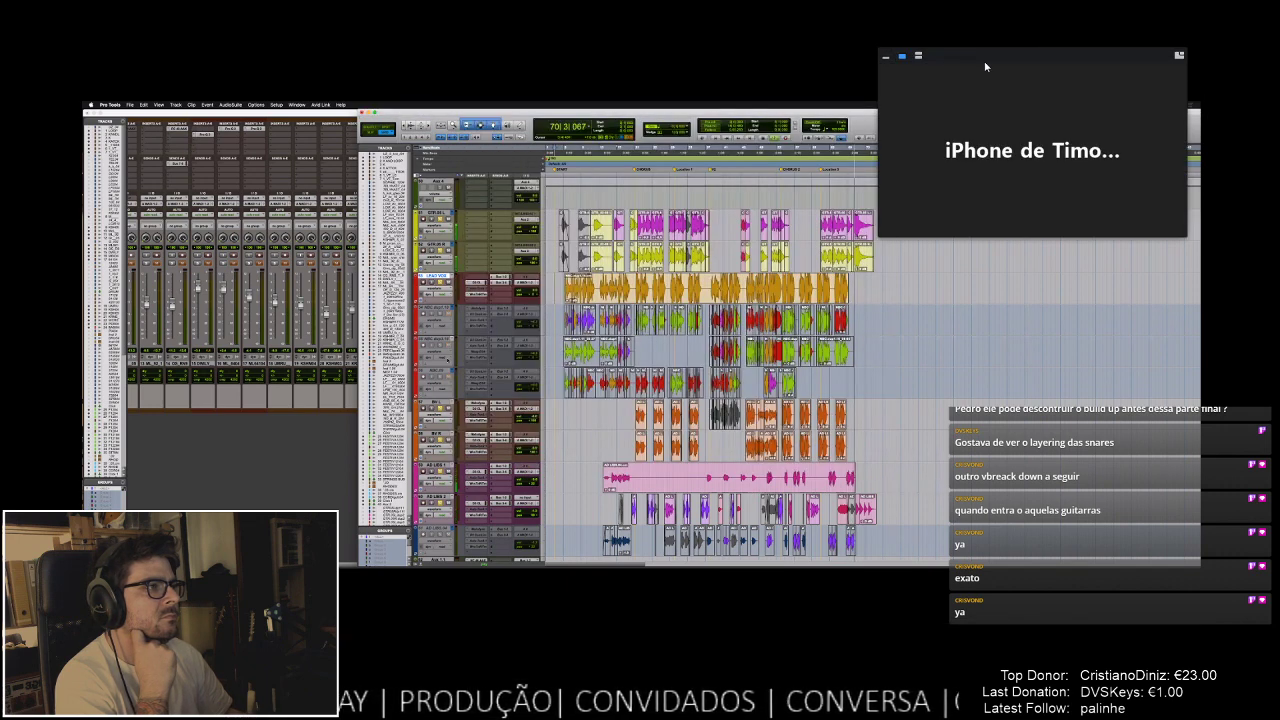
left_click(918, 56)
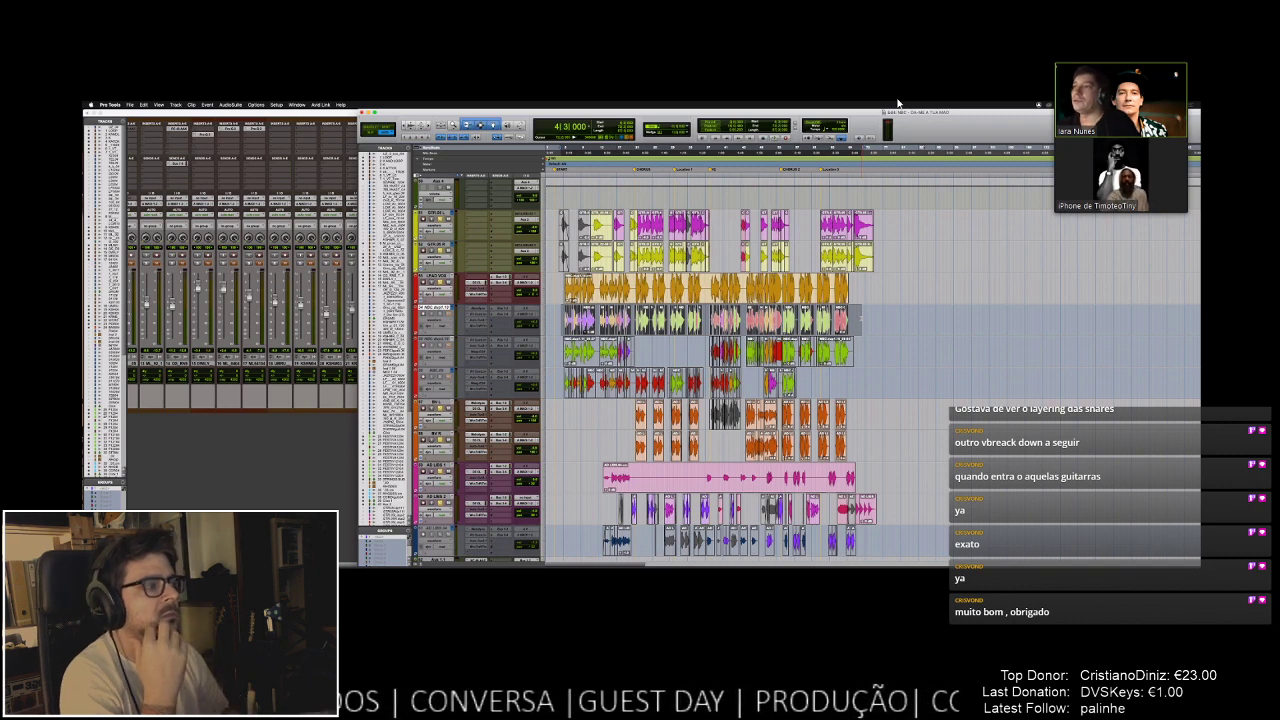
- Try the active-speaker view again, return the Zoom video to thumbnails, and place it above the empty timeline past the last clips
left_click(1079, 58)
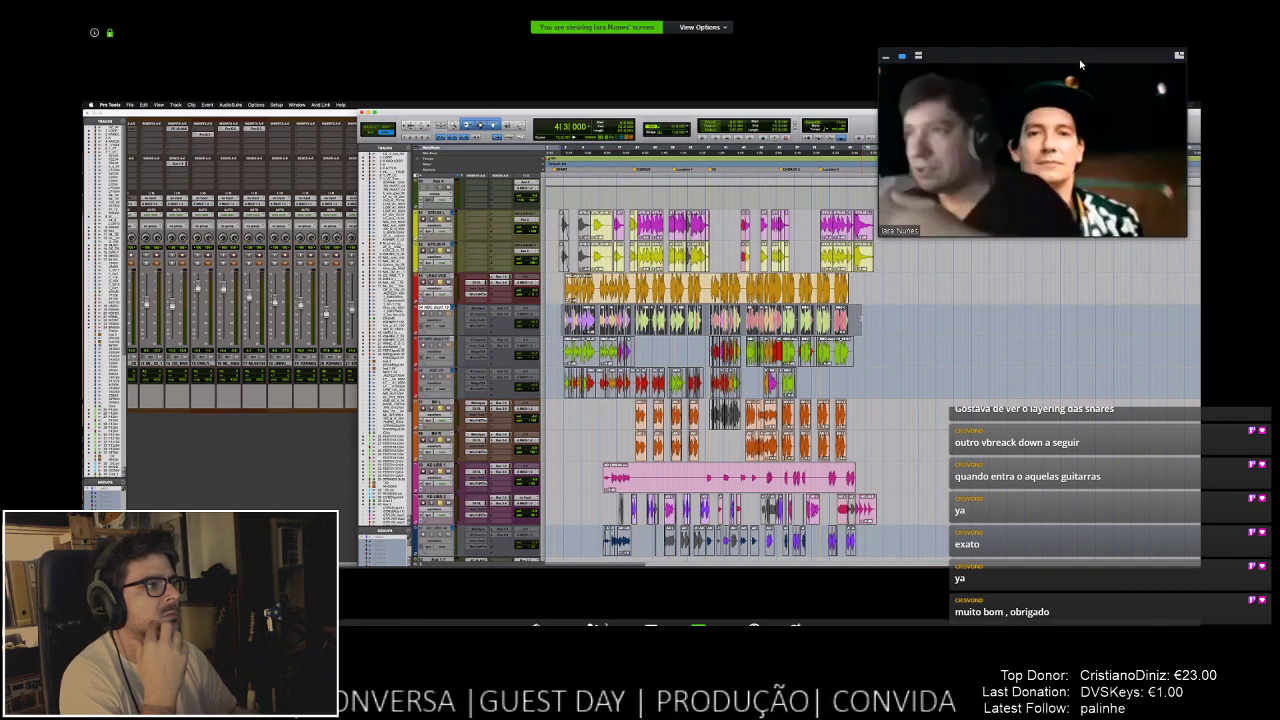
left_click_drag(1112, 65, 997, 65)
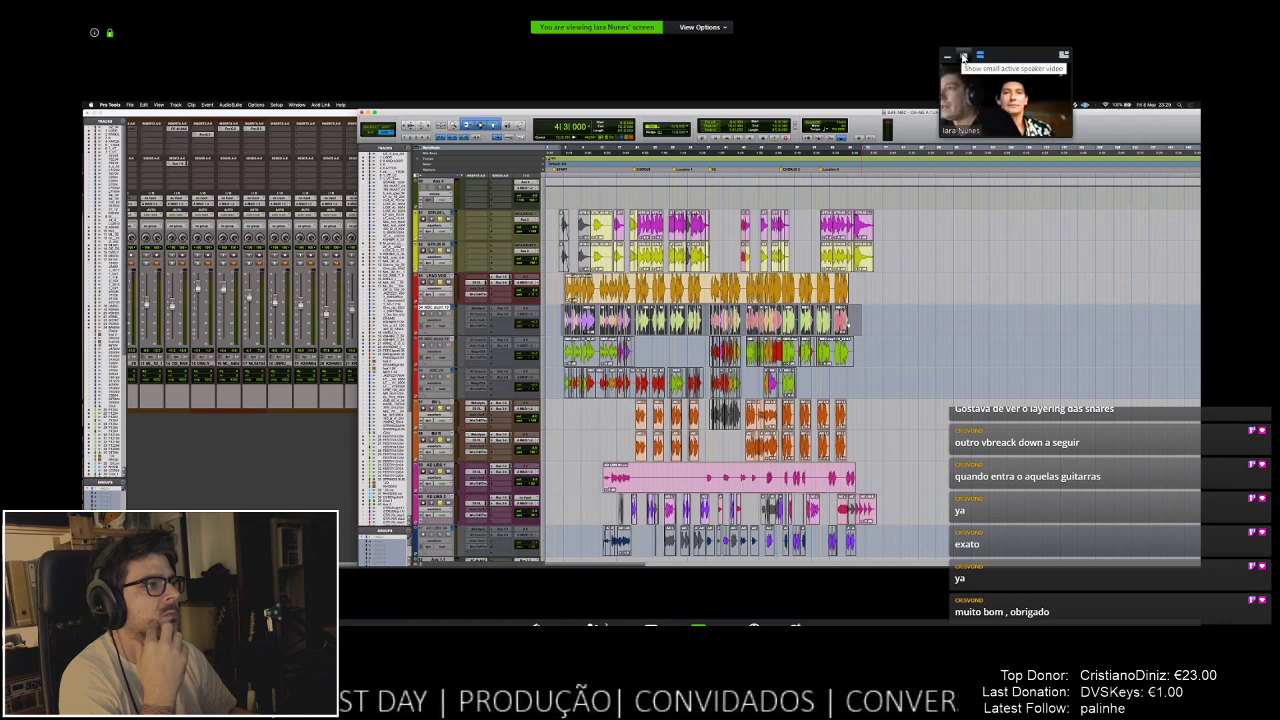
left_click(963, 57)
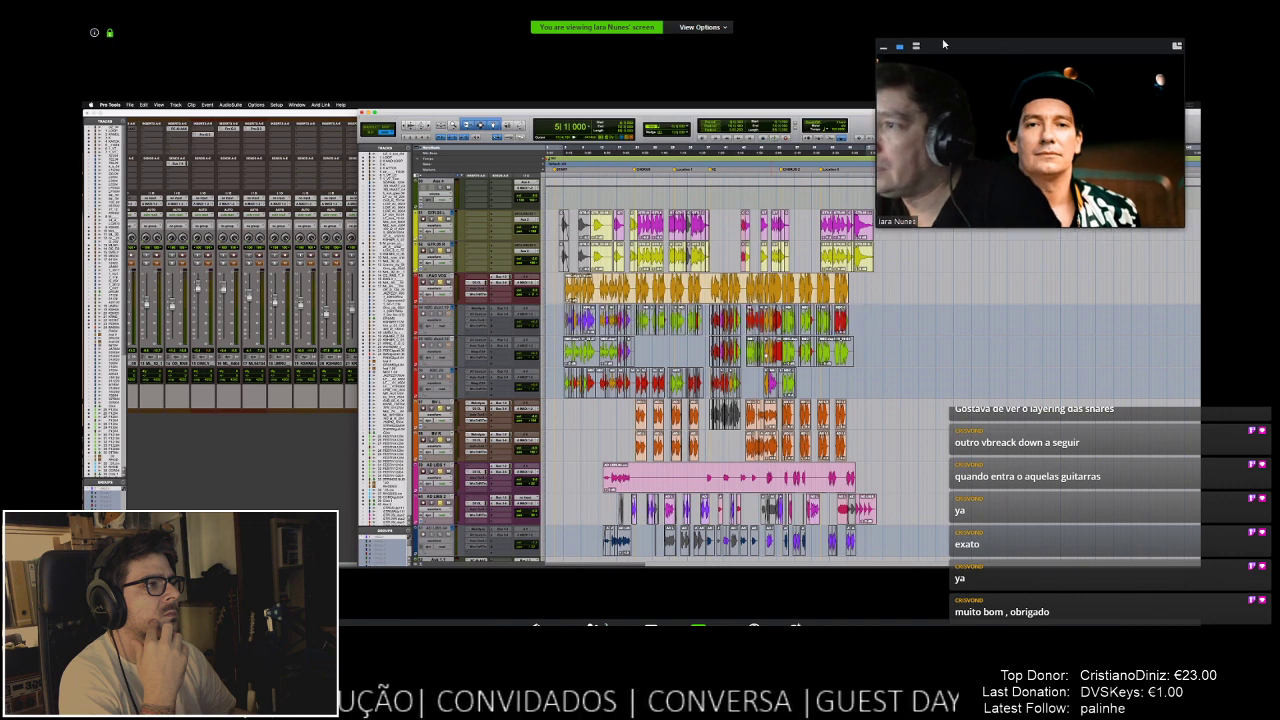
left_click(920, 48)
left_click_drag(936, 60, 1032, 66)
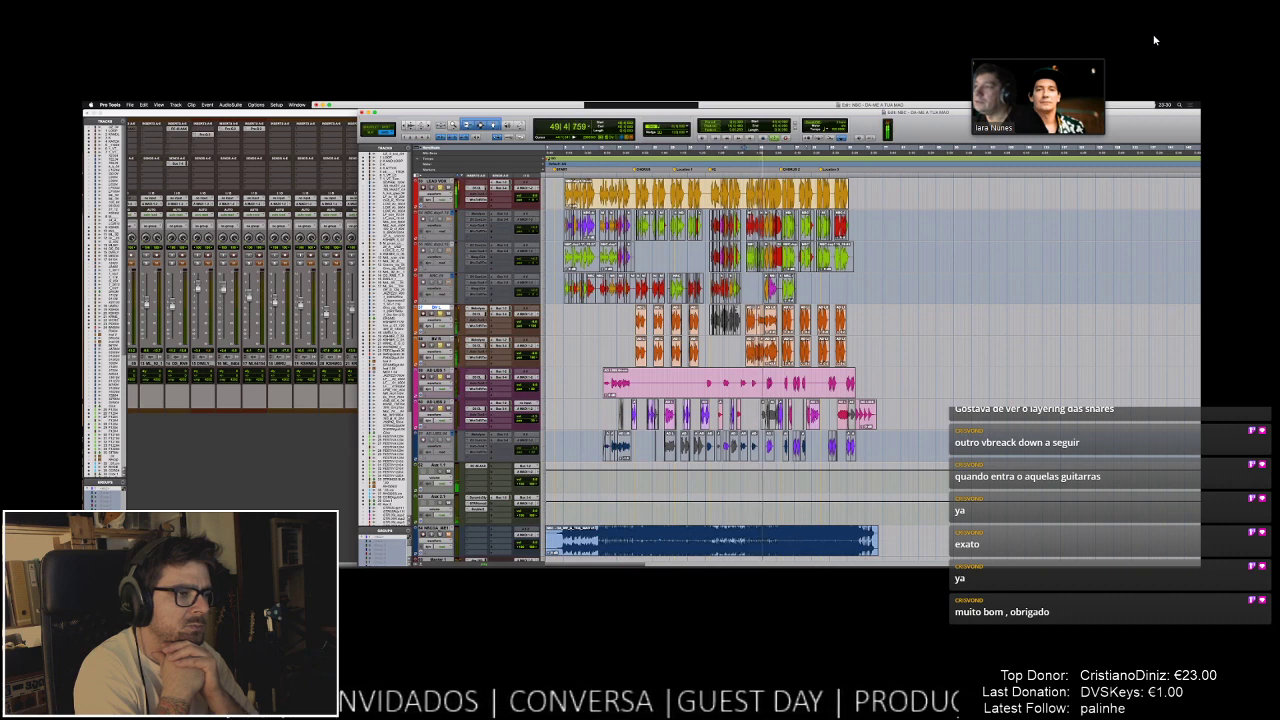
- Stop the song, show the Zoom video in the small active-speaker view, and reposition it over the upper edge of the shared session
key("space")
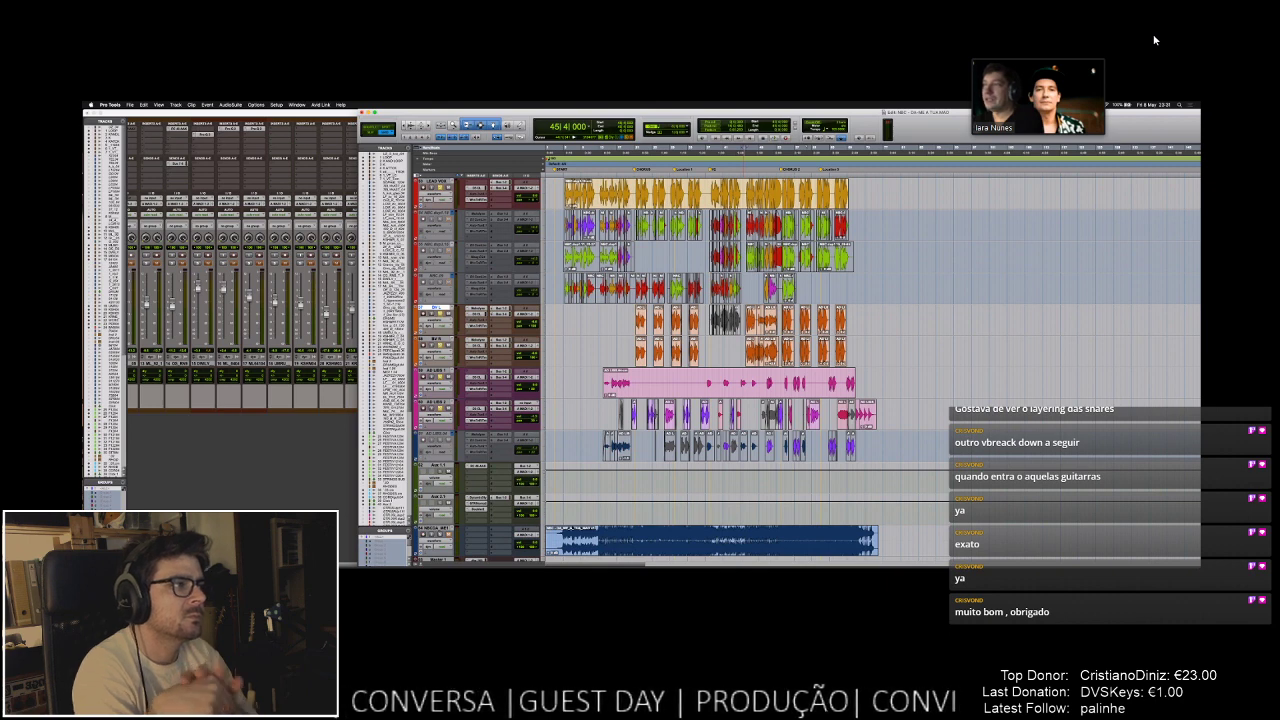
left_click(998, 55)
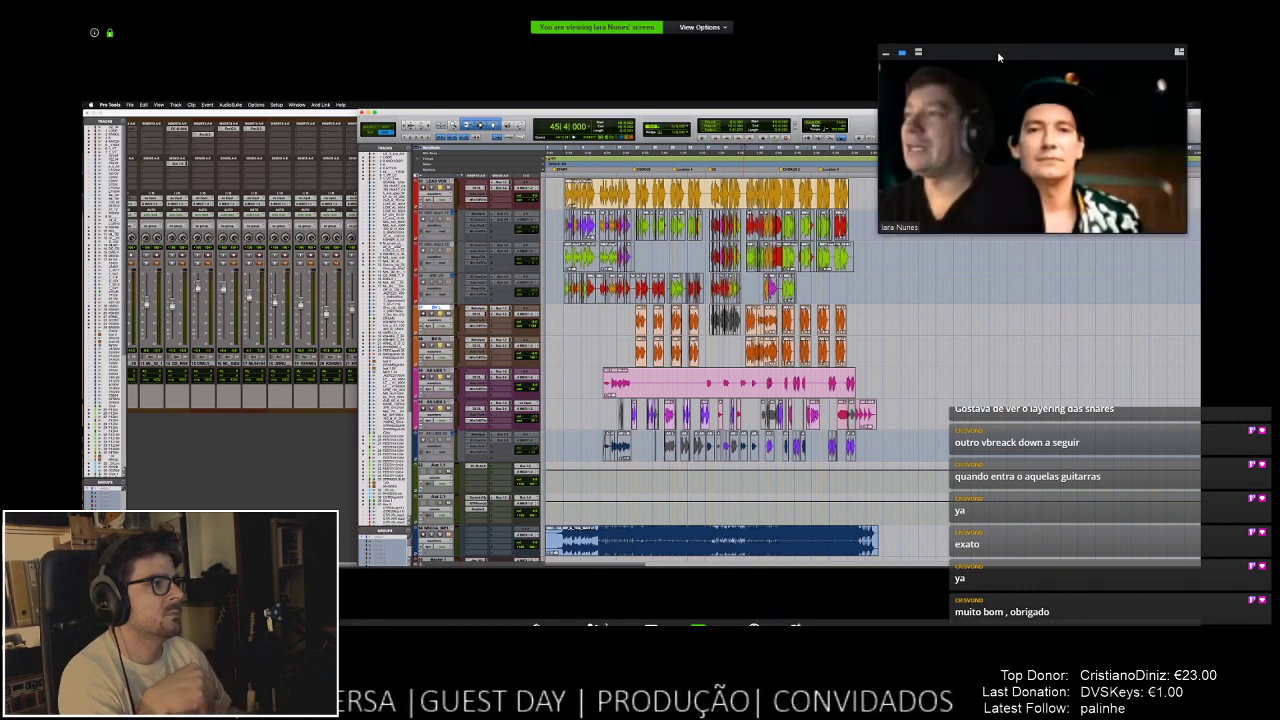
left_click_drag(997, 57, 961, 57)
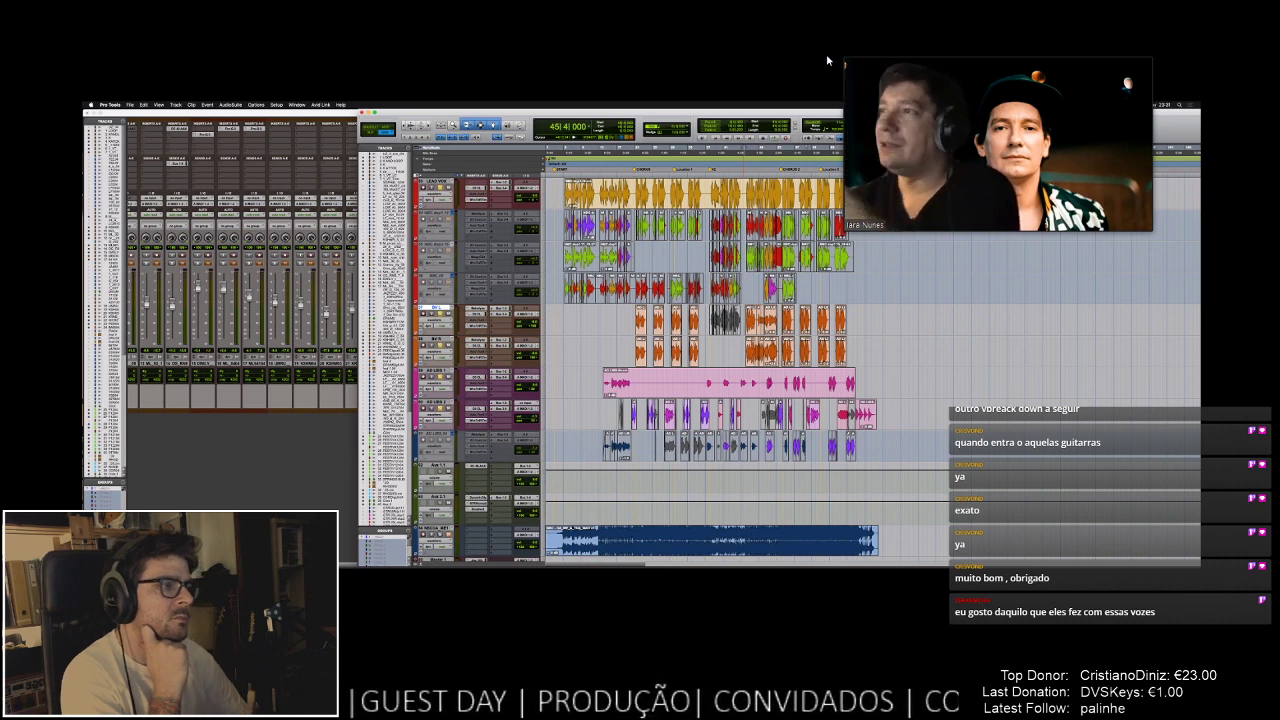
left_click_drag(941, 52, 960, 43)
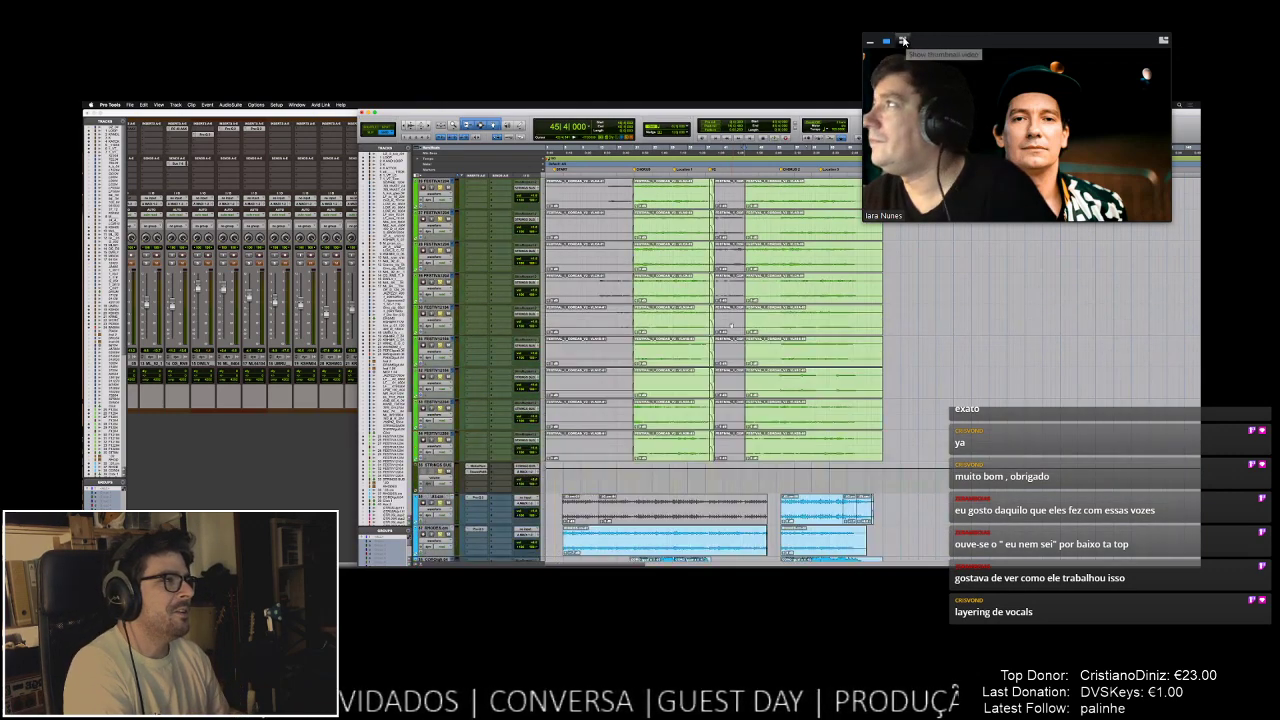
- Reposition the Zoom video as thumbnails, return it to the active-speaker view, and enlarge its window
left_click(902, 40)
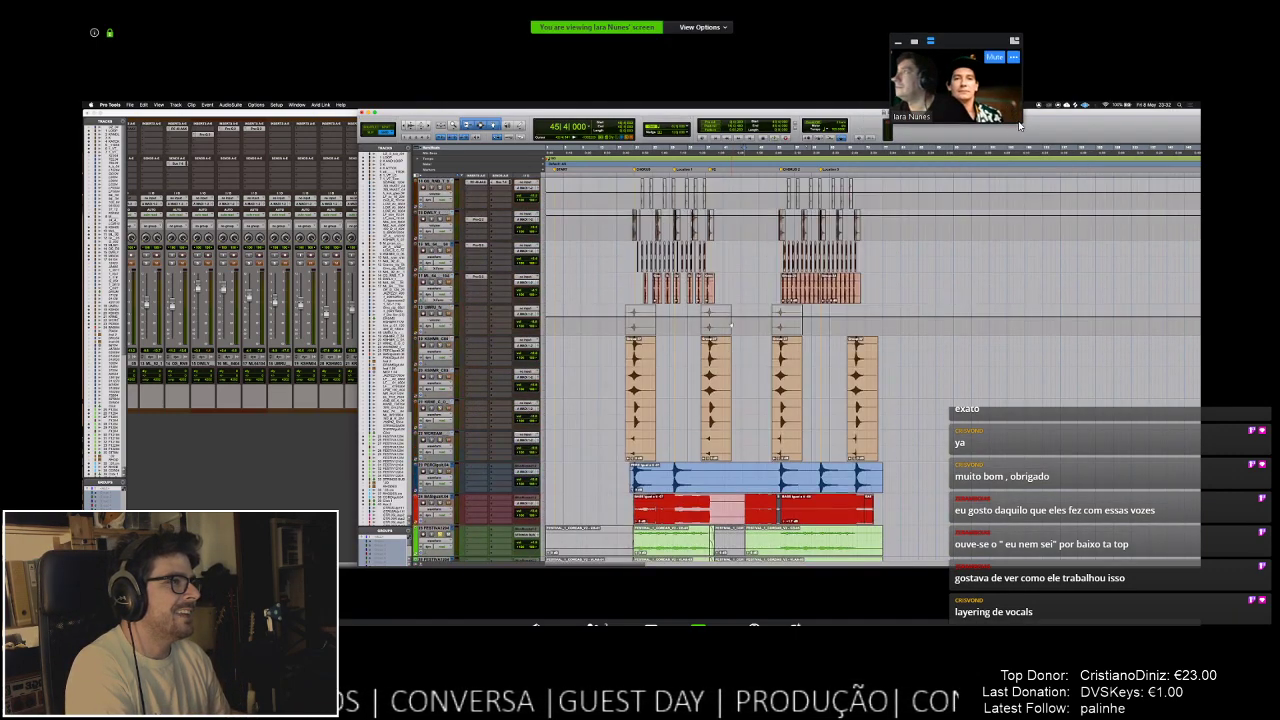
left_click_drag(944, 43, 980, 55)
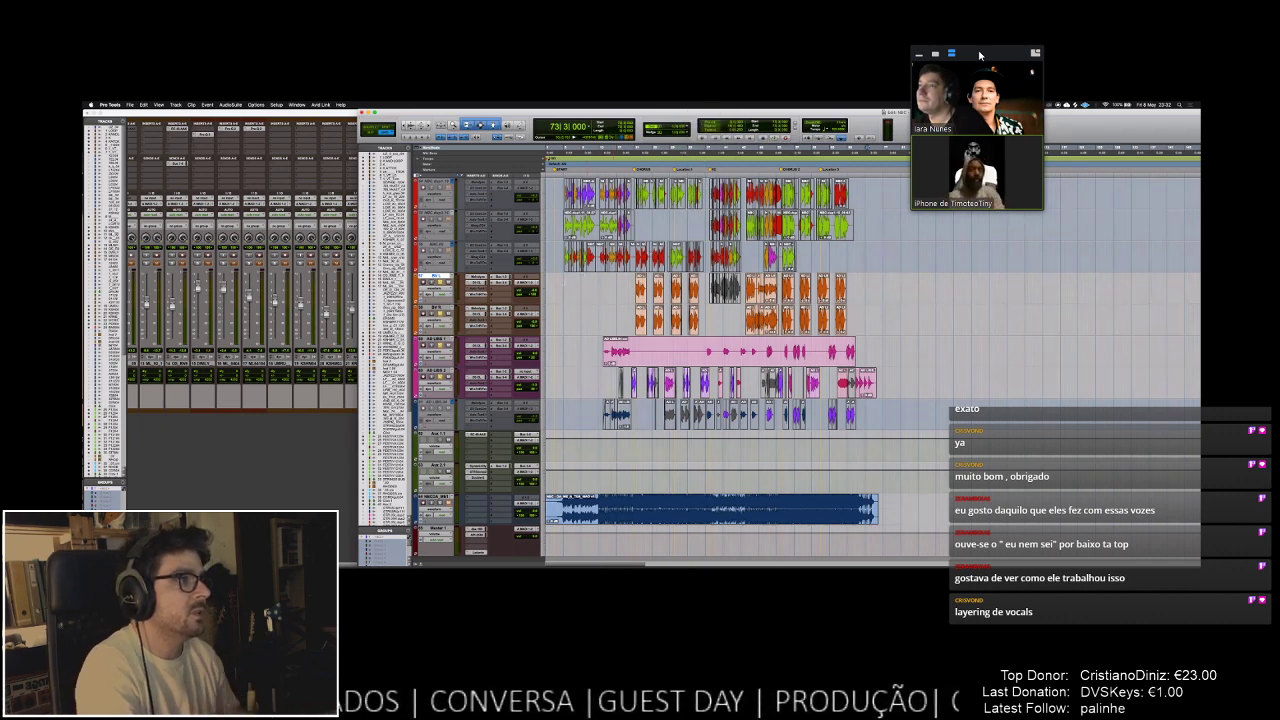
left_click(936, 57)
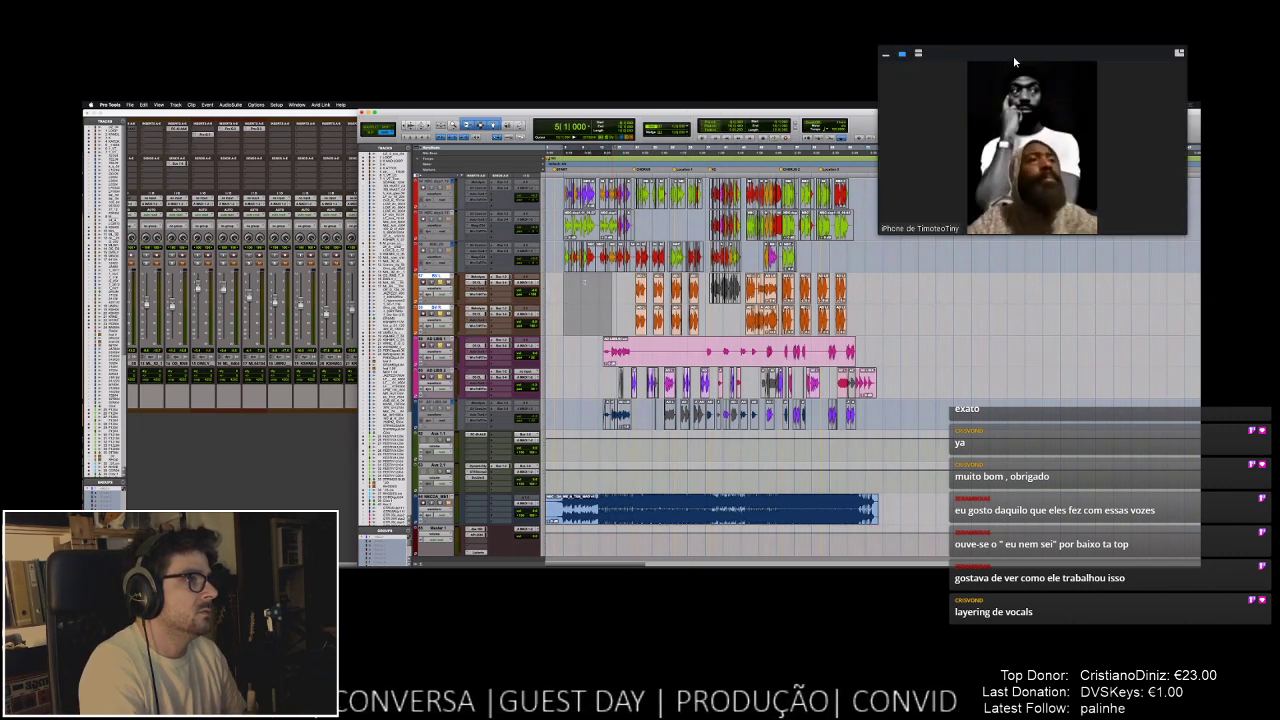
left_click_drag(1100, 250, 1173, 291)
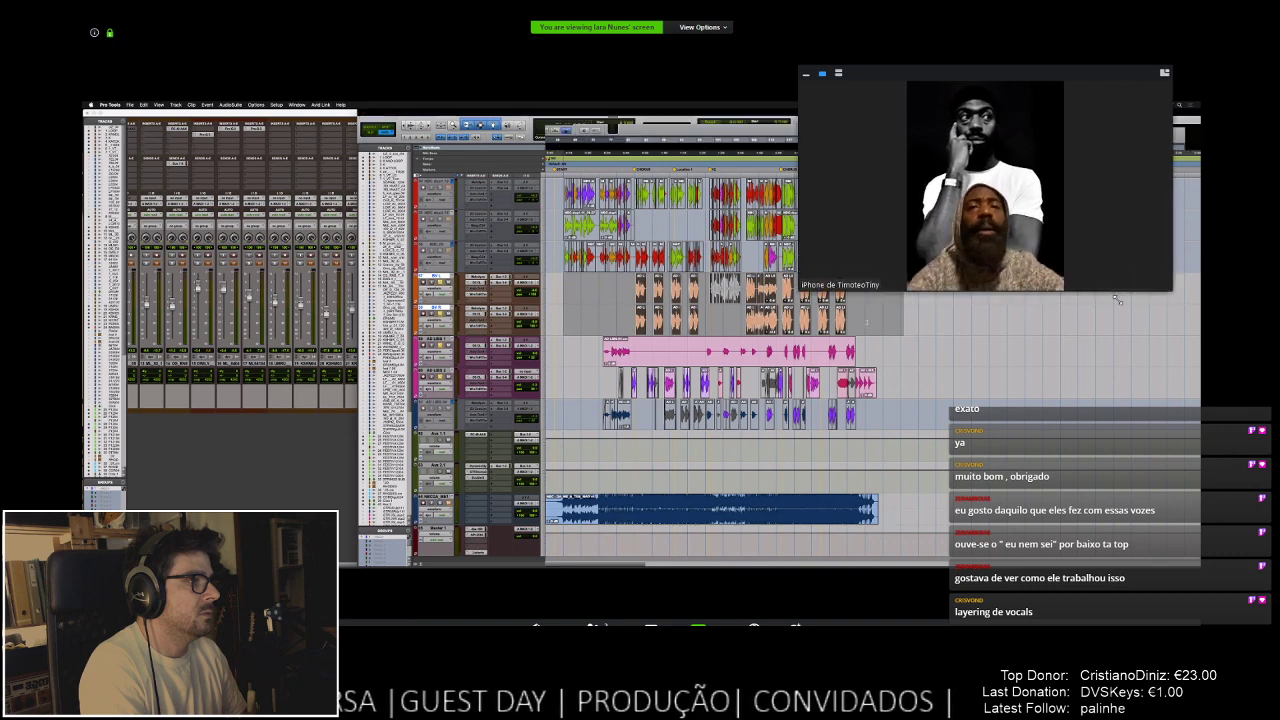
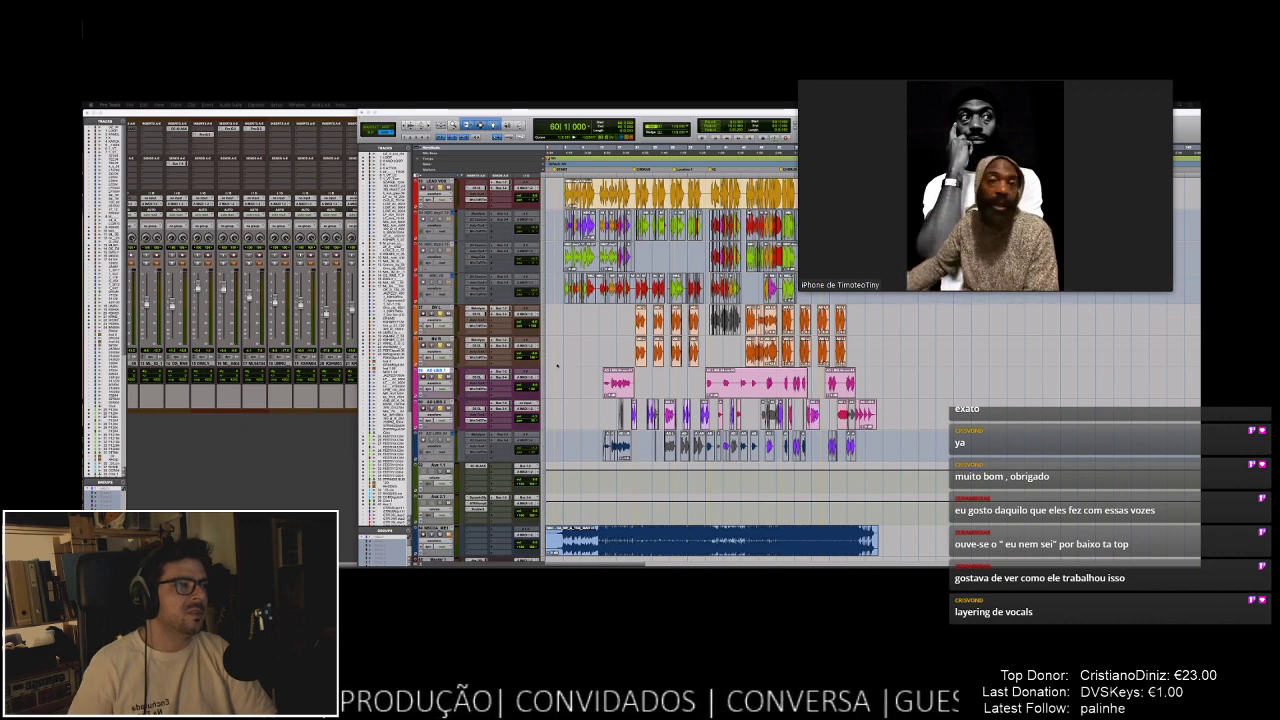
- Look back and forth over the vocal tracks, from the yellow and purple clips down to the dark blue full-length track
scroll(558, 358, "up", 2)
scroll(557, 366, "up", 2)
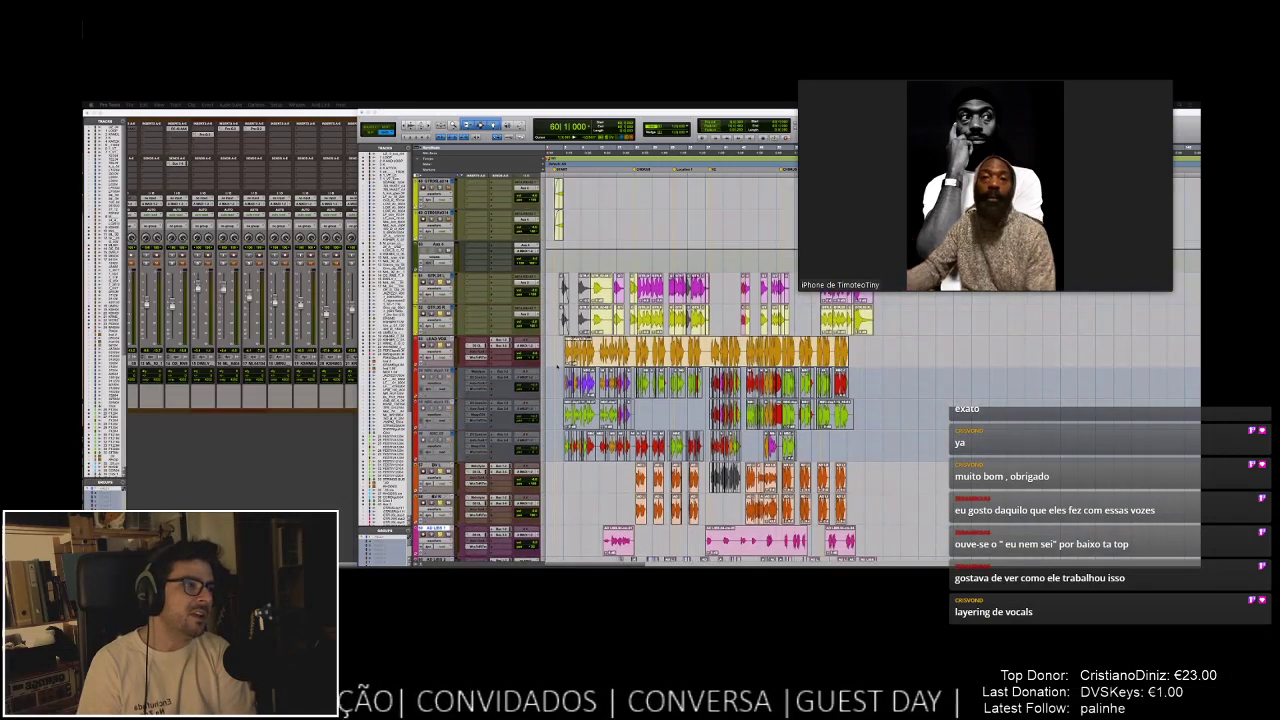
scroll(557, 370, "down", 3)
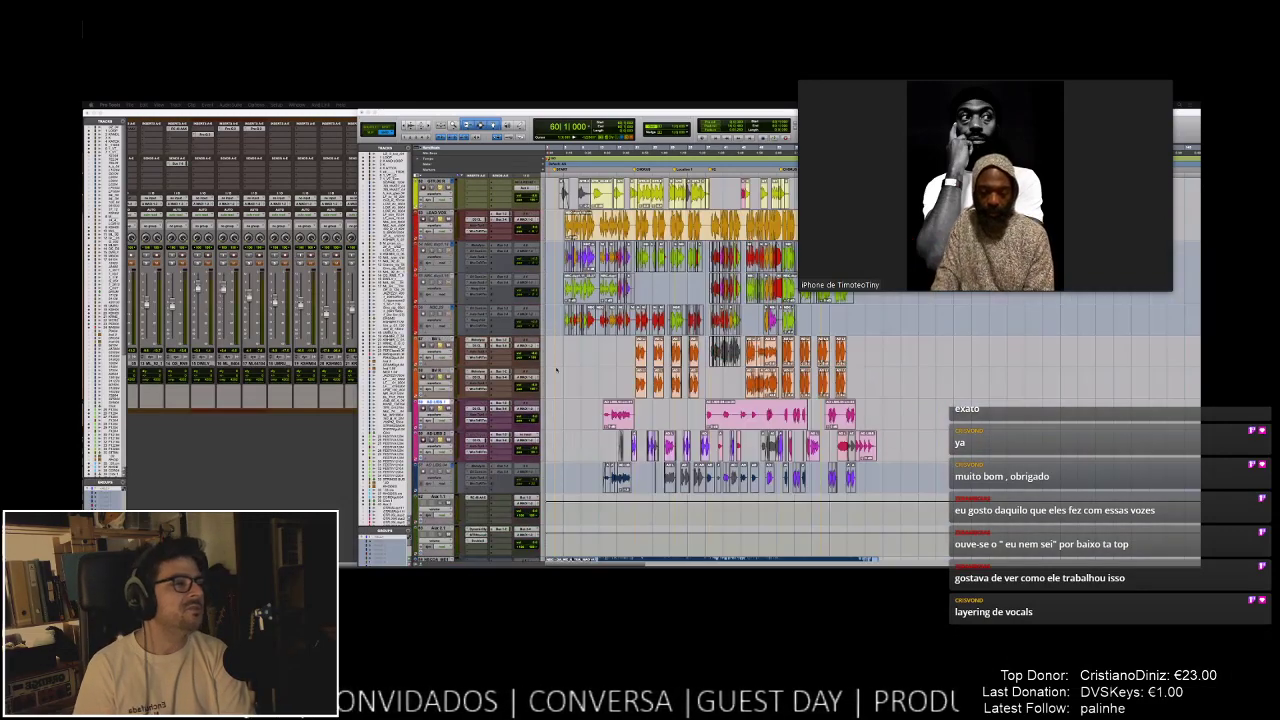
scroll(557, 370, "up", 3)
scroll(557, 370, "down", 3)
scroll(557, 370, "up", 2)
scroll(557, 370, "down", 2)
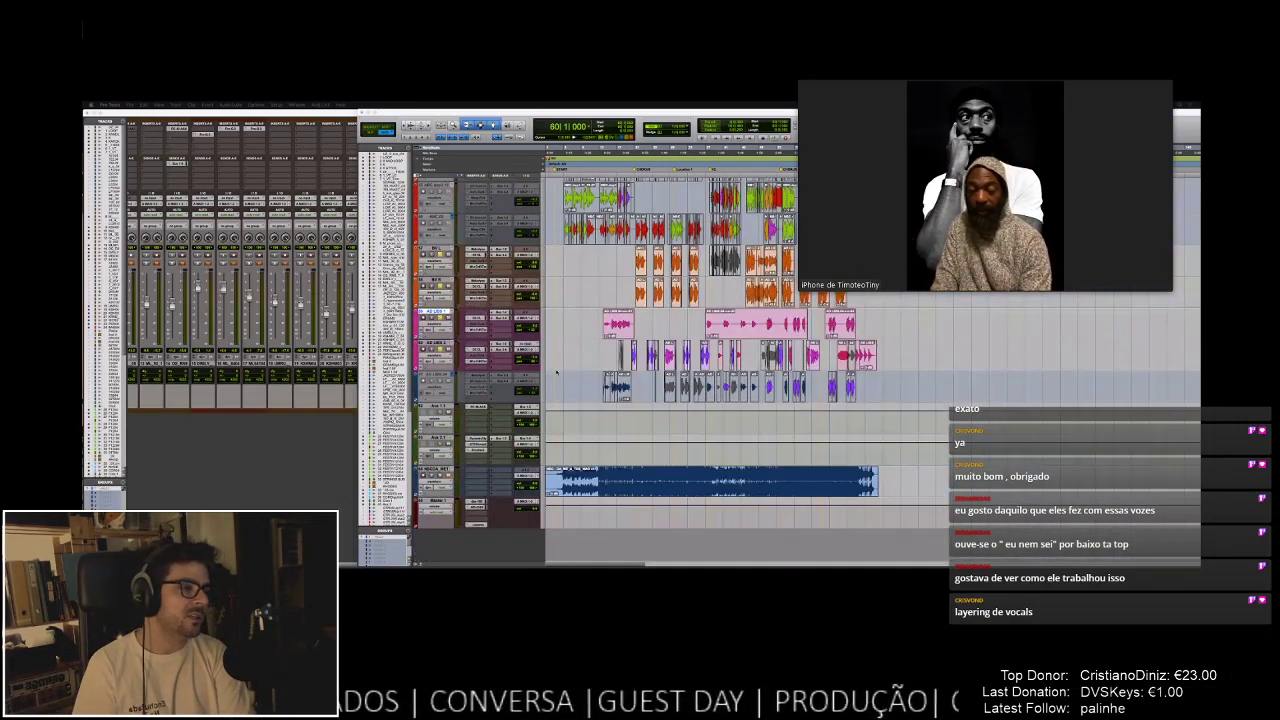
scroll(557, 370, "up", 1)
scroll(557, 370, "up", 5)
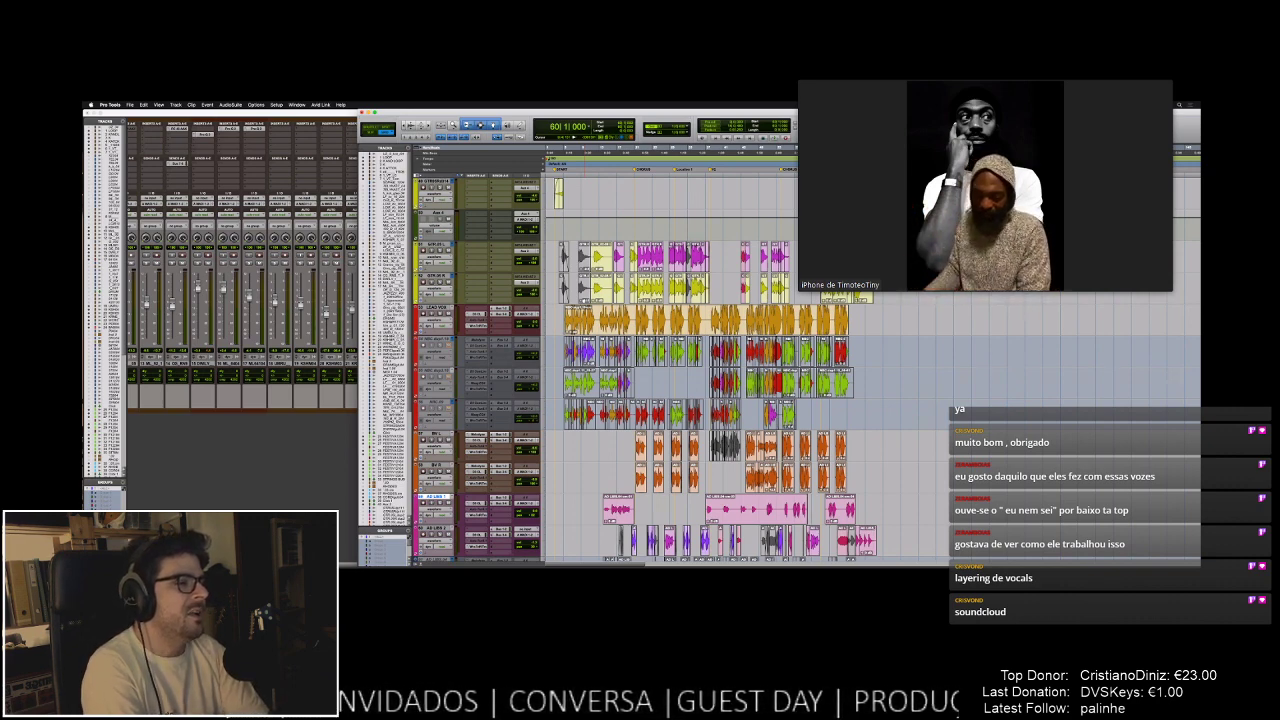
- Look through the green, light blue and yellow instrument tracks and the drum and percussion tracks, including the loop track
scroll(641, 241, "up", 2)
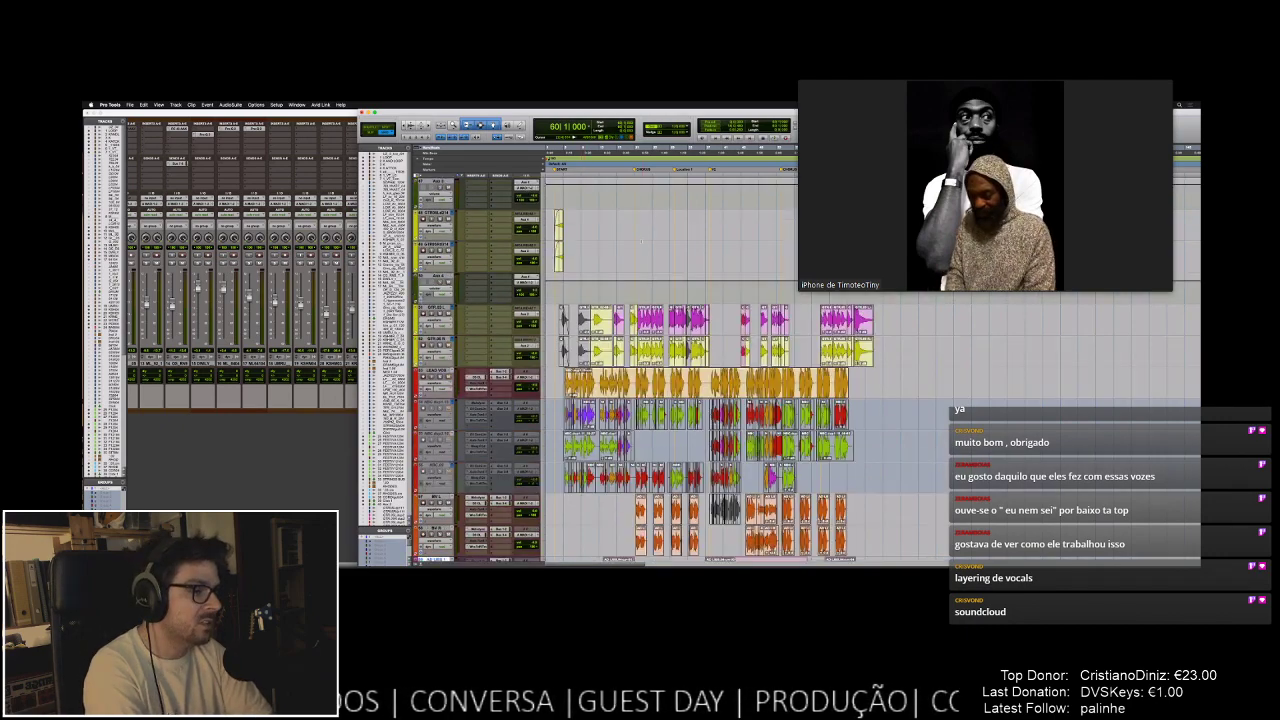
scroll(641, 241, "up", 5)
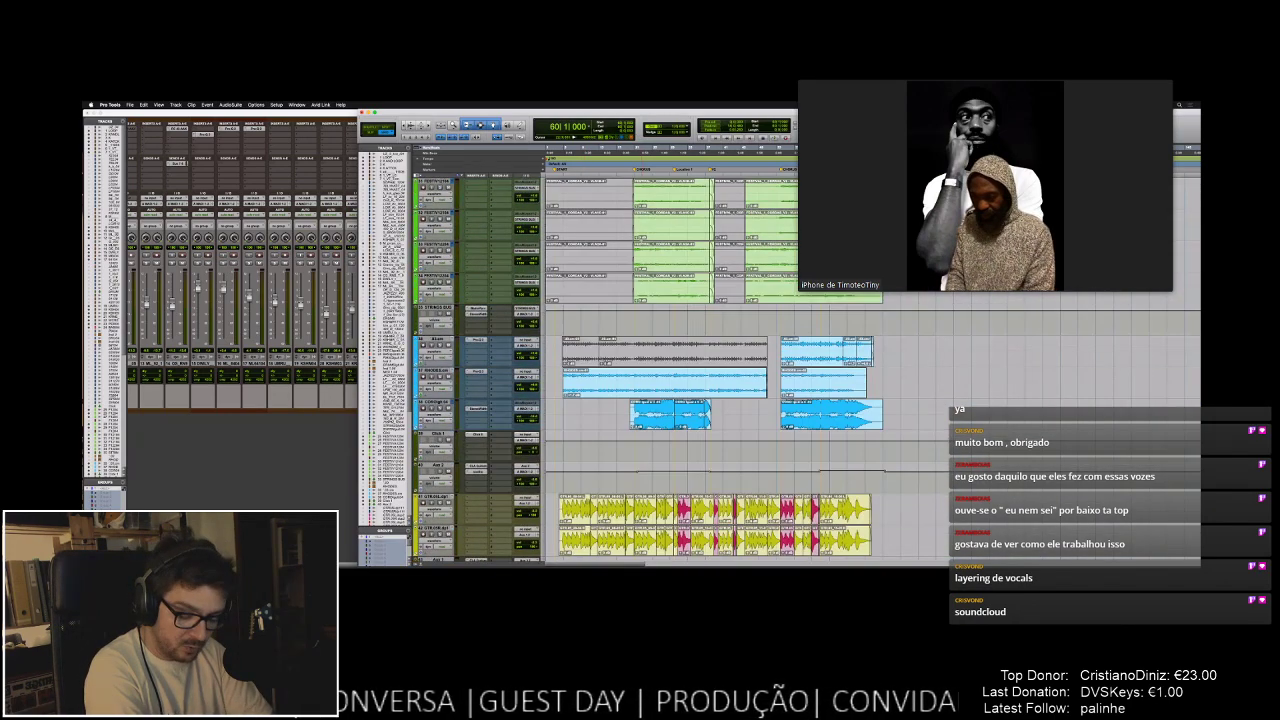
scroll(641, 241, "up", 10)
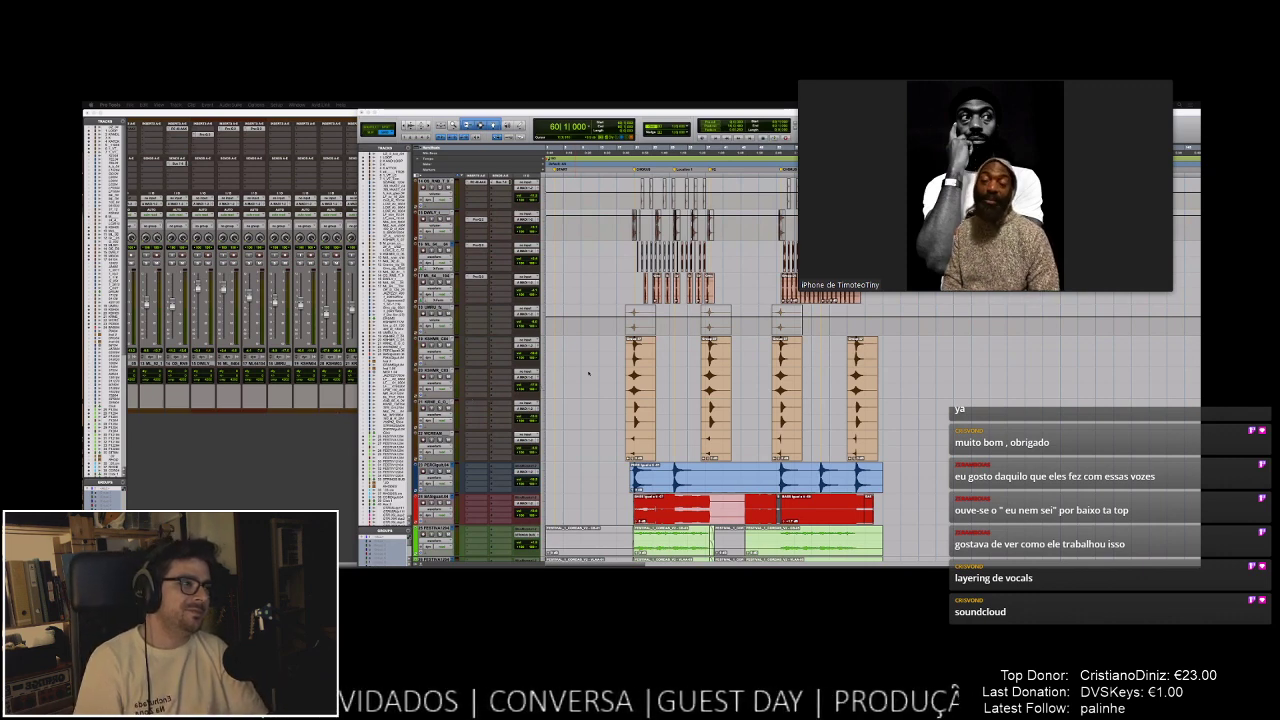
scroll(600, 373, "down", 10)
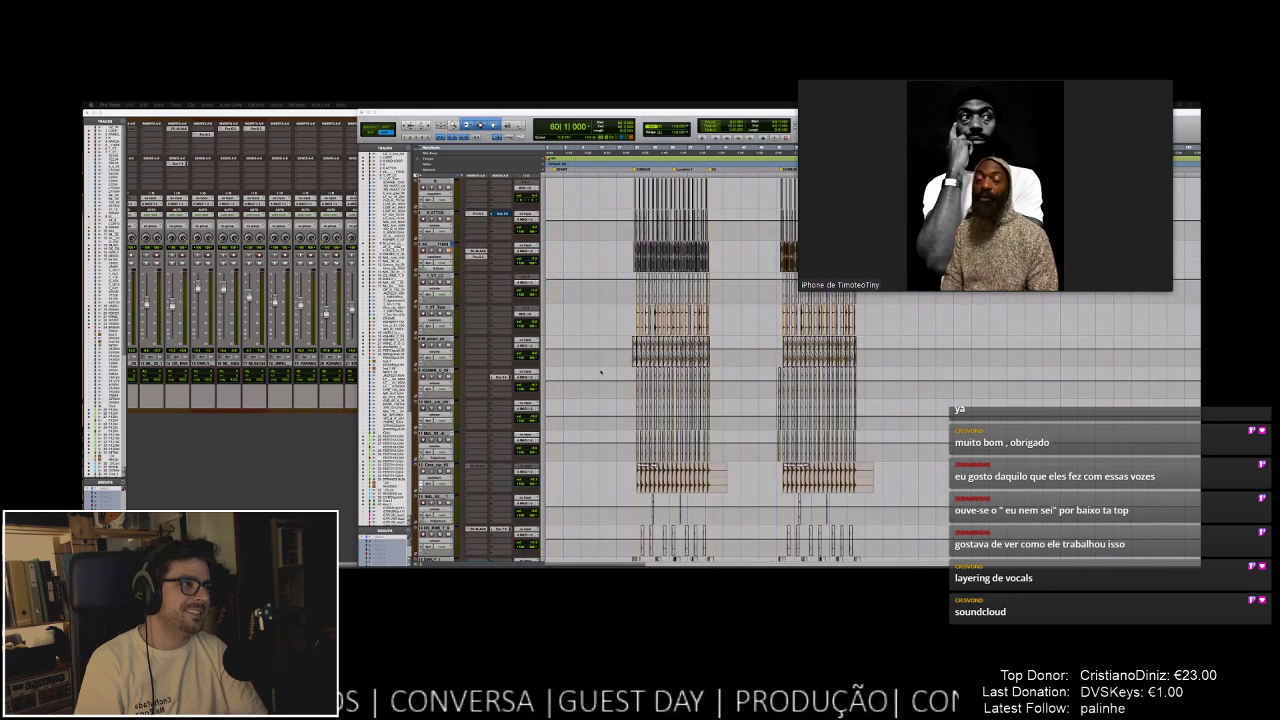
scroll(600, 373, "down", 3)
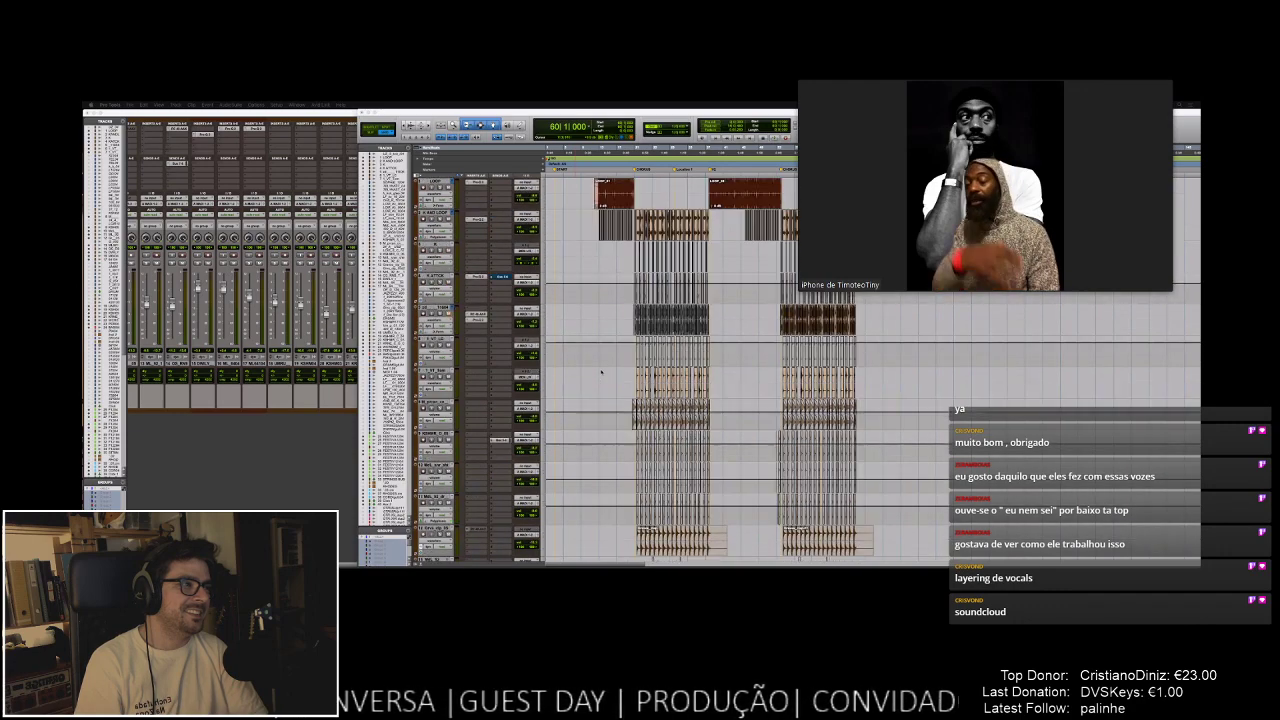
scroll(603, 374, "up", 3)
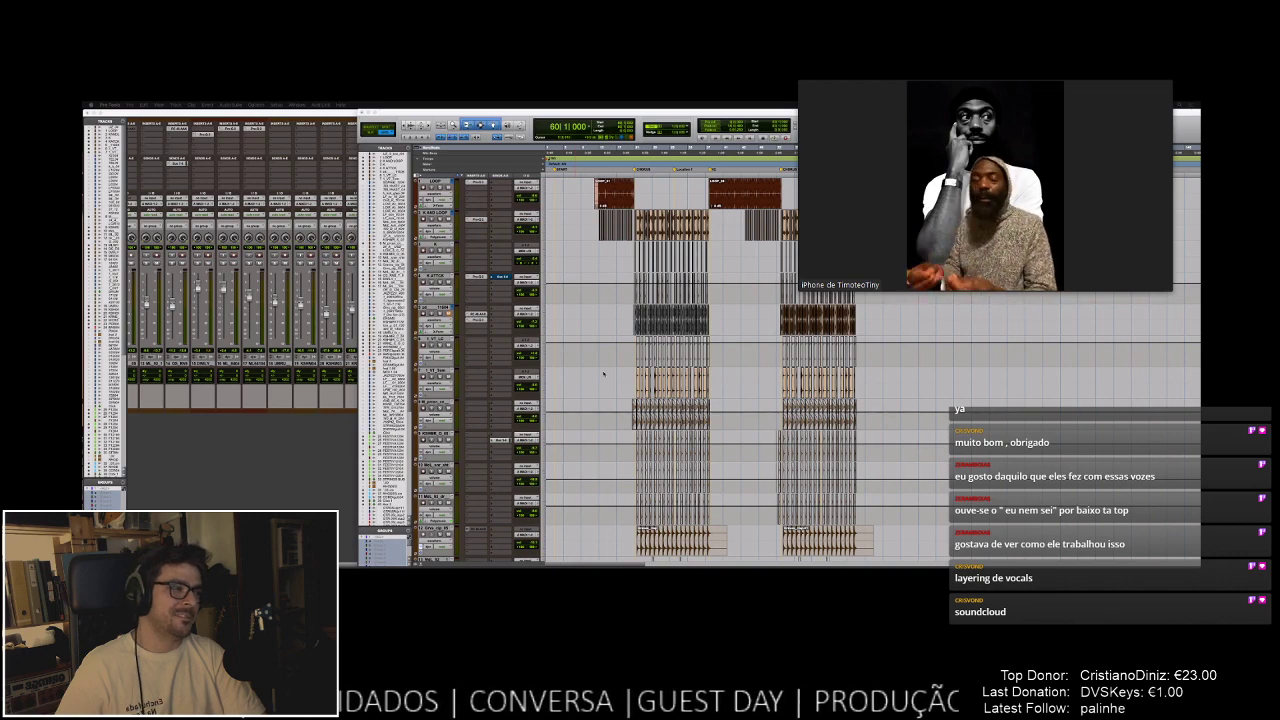
scroll(603, 374, "down", 10)
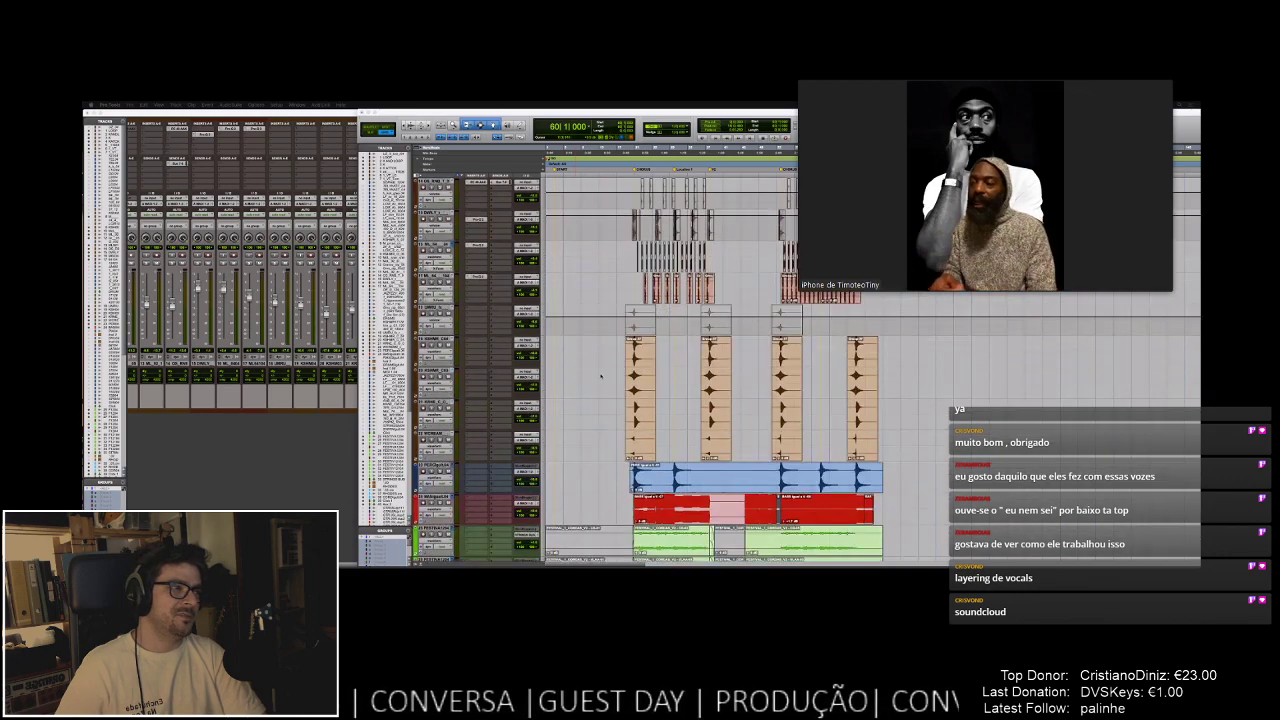
- Look back and forth over the percussion, instrument and vocal tracks of the session
scroll(599, 378, "up", 10)
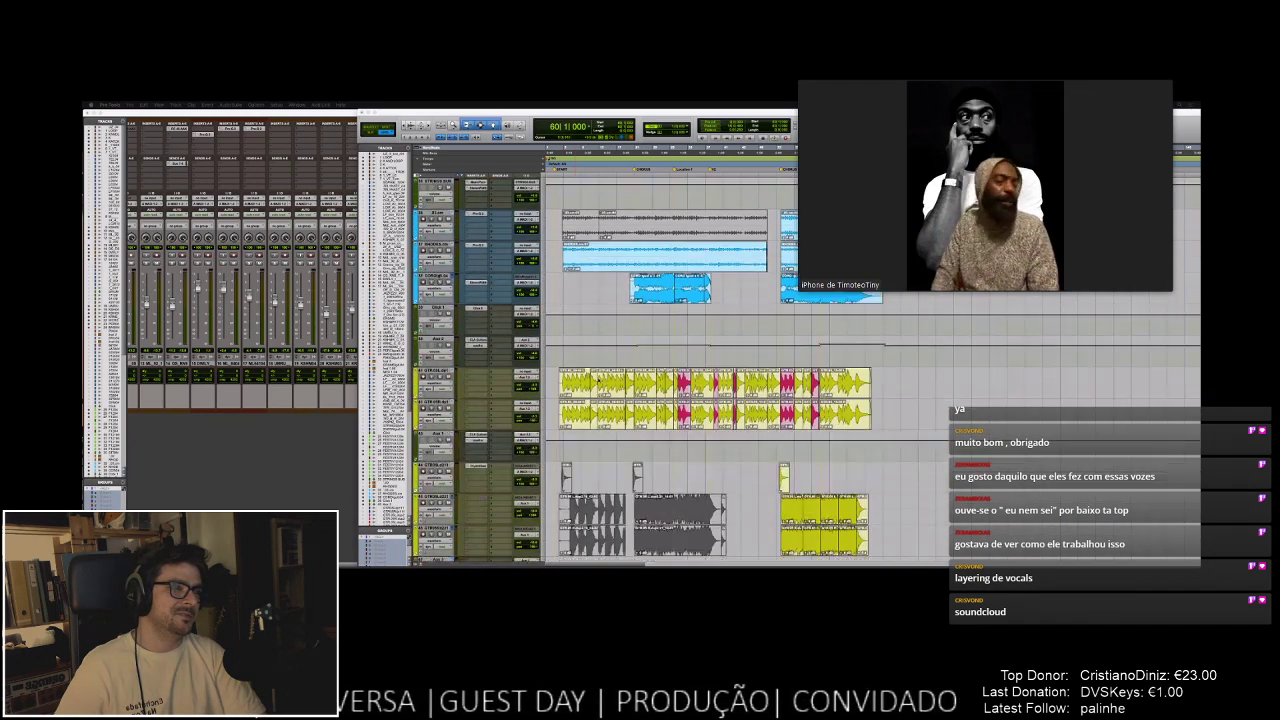
scroll(599, 378, "down", 10)
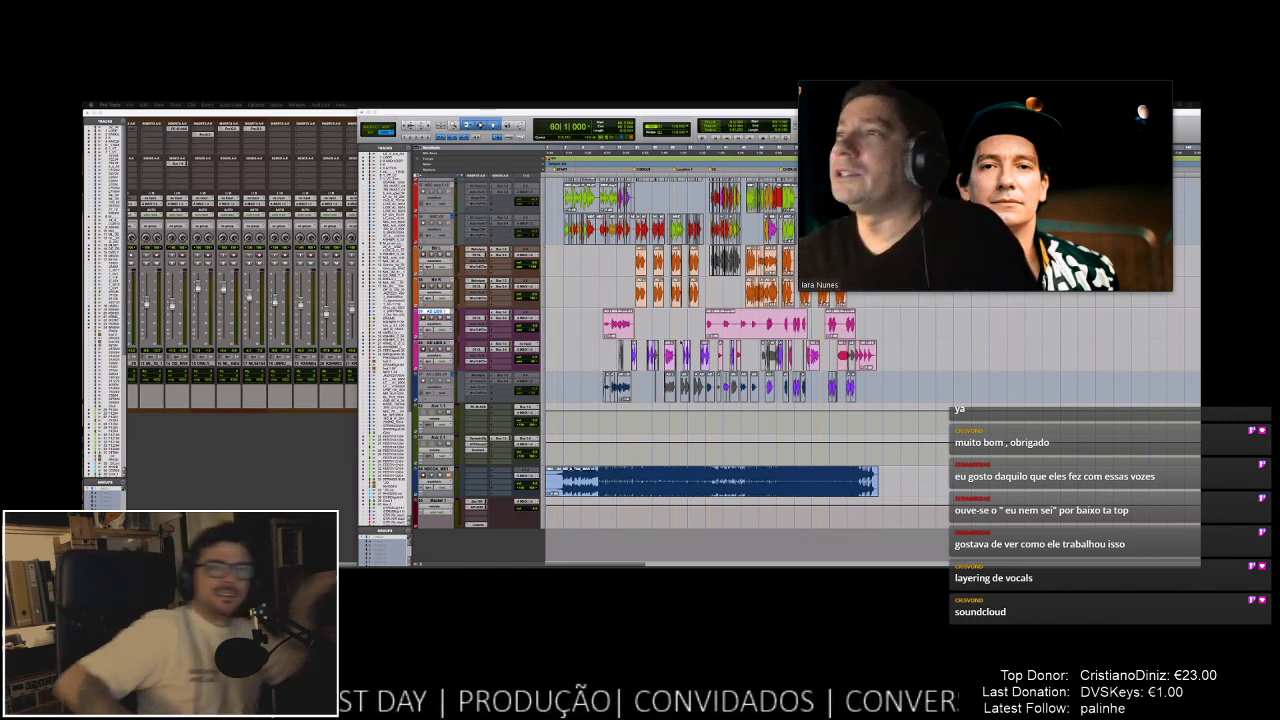
scroll(726, 311, "up", 5)
scroll(726, 311, "down", 10)
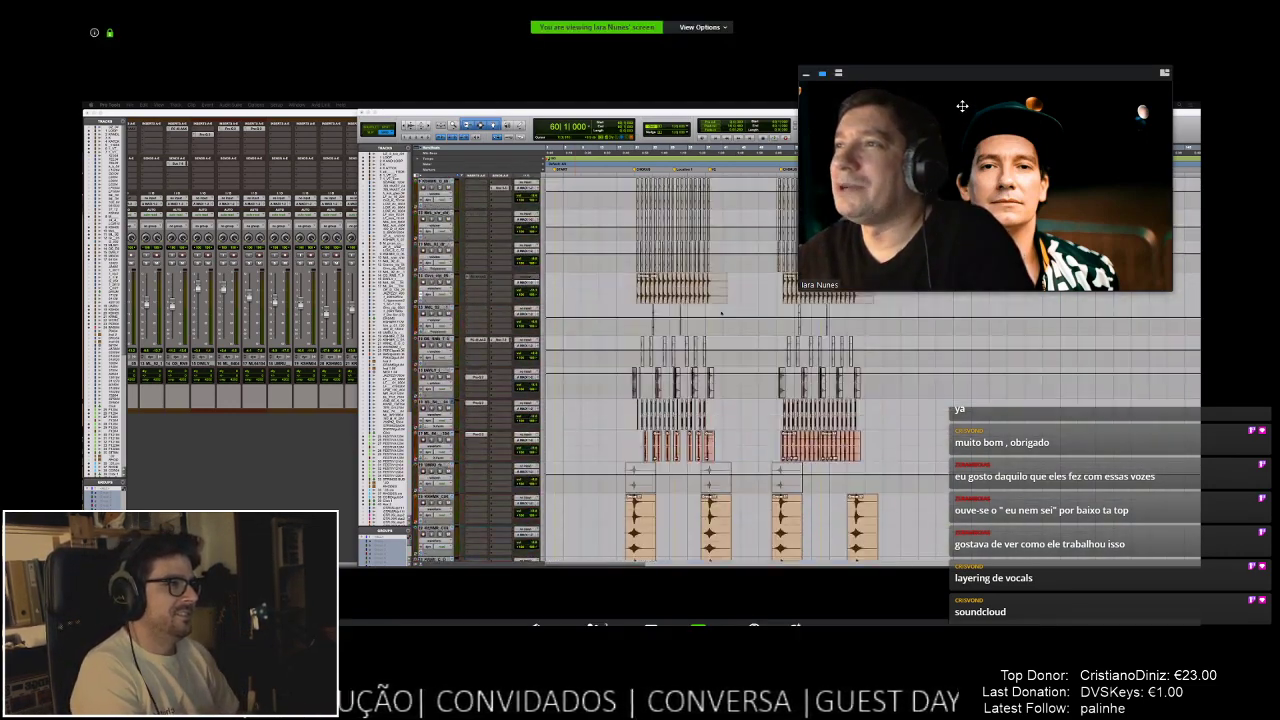
- Shrink the Zoom video window and shift it farther past the upper edge of the shared session
left_click_drag(975, 73, 997, 58)
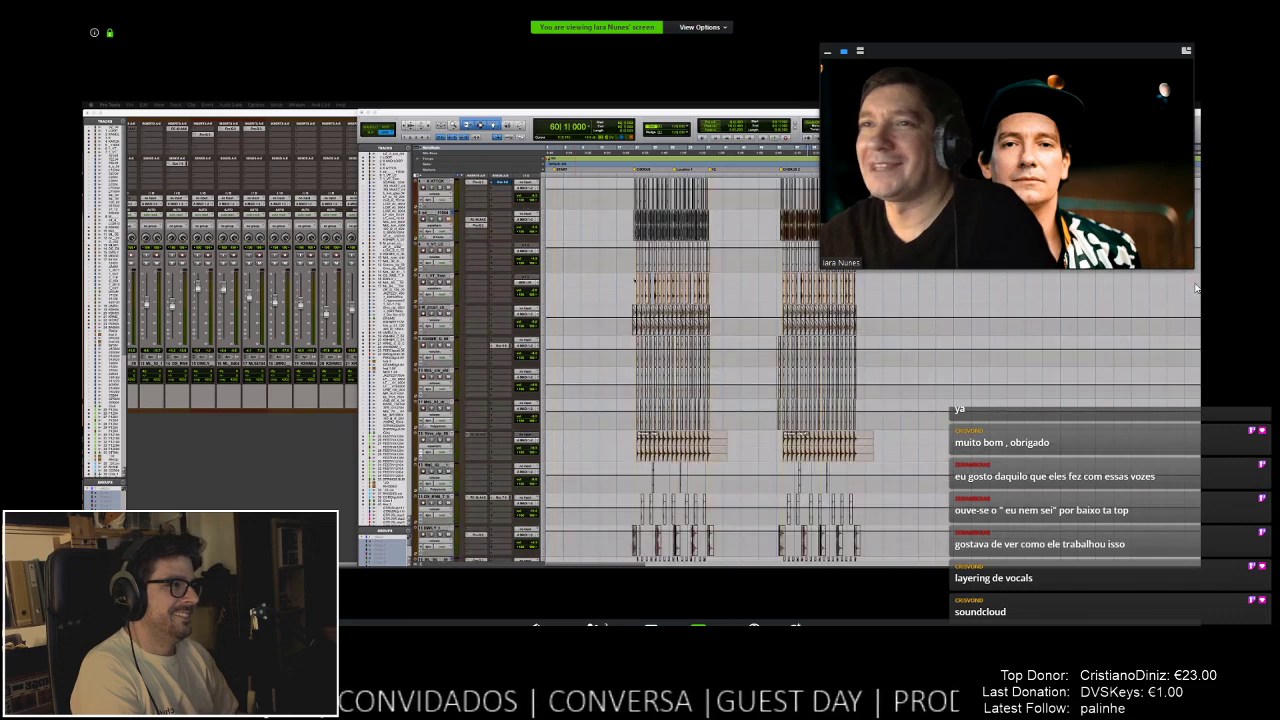
left_click_drag(1187, 265, 1140, 270)
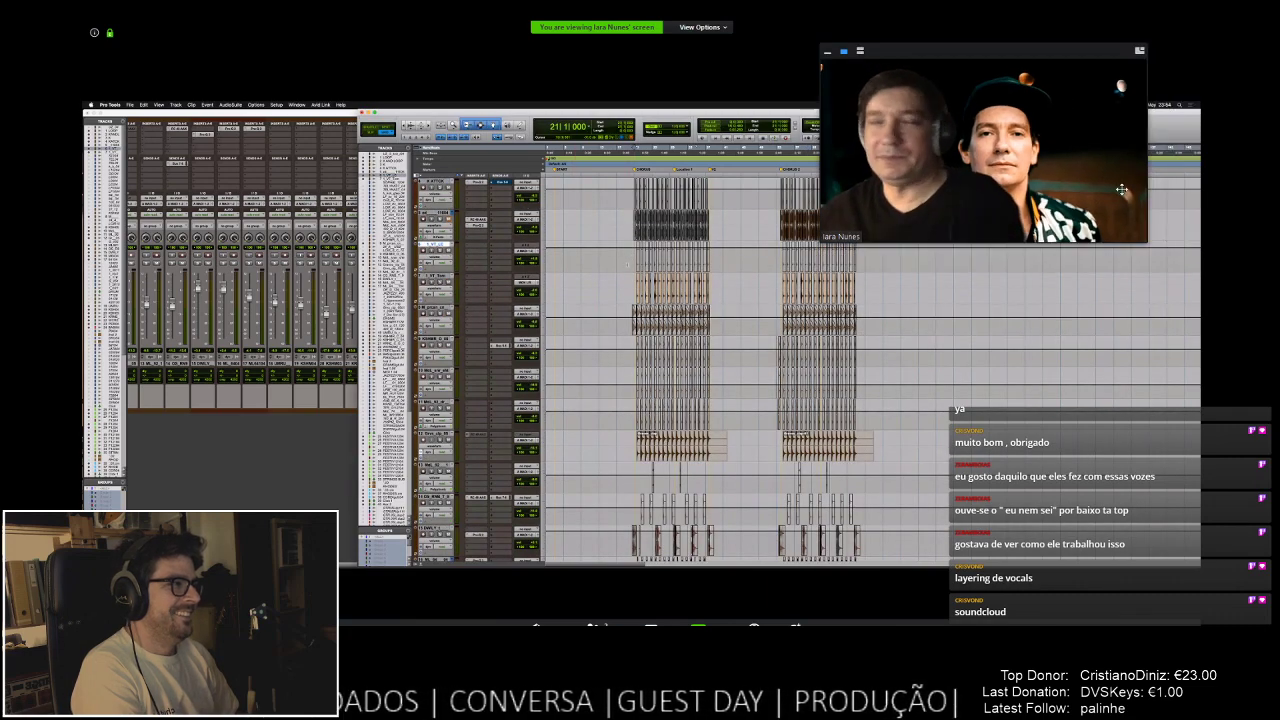
left_click_drag(994, 50, 1017, 45)
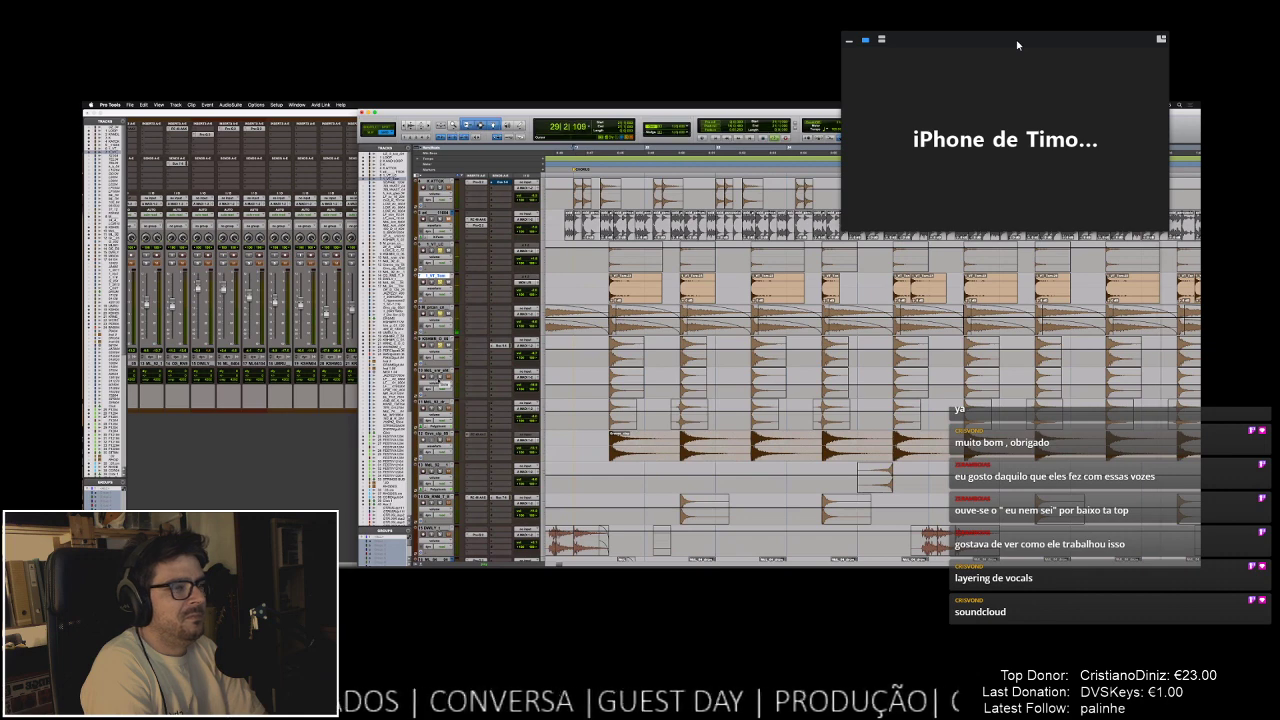
- Show the Zoom video as thumbnails, return it to the active-speaker view, and reposition it over the session's upper edge
left_click(881, 41)
left_click_drag(860, 45, 937, 54)
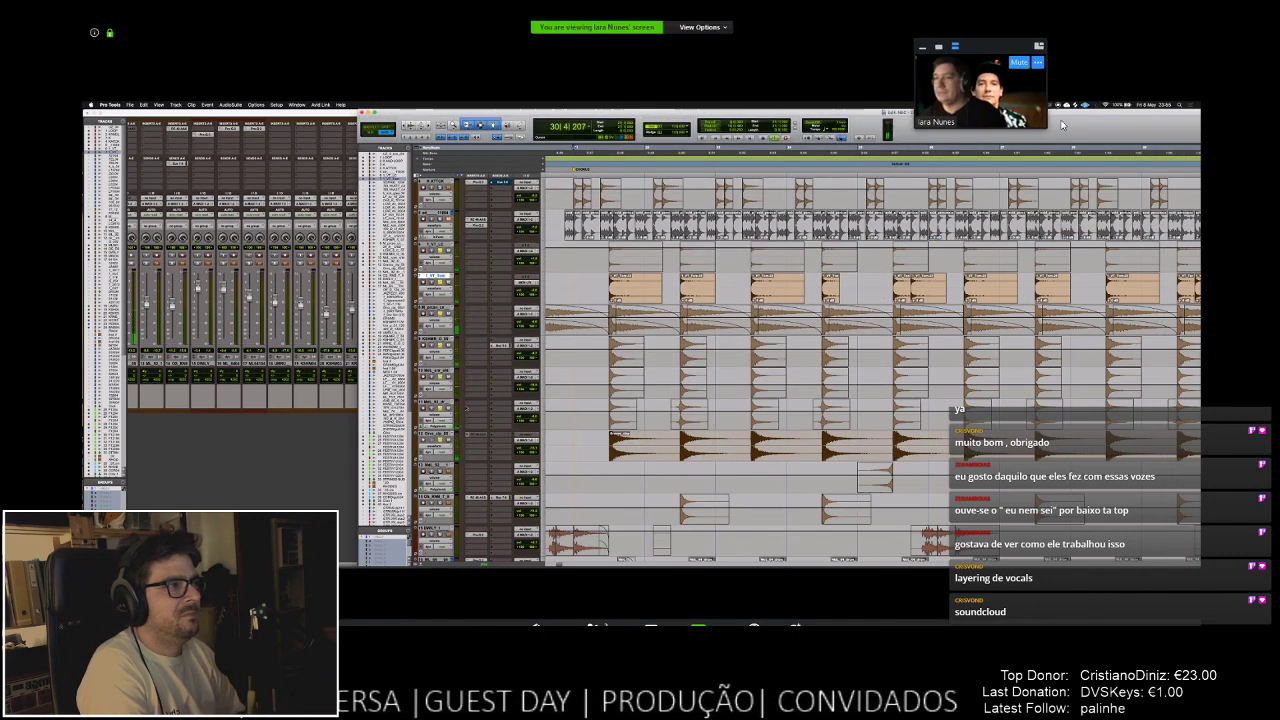
left_click(937, 50)
mouse_move(1035, 52)
left_mouse_down()
mouse_move(1017, 47)
mouse_move(1014, 63)
left_mouse_up()
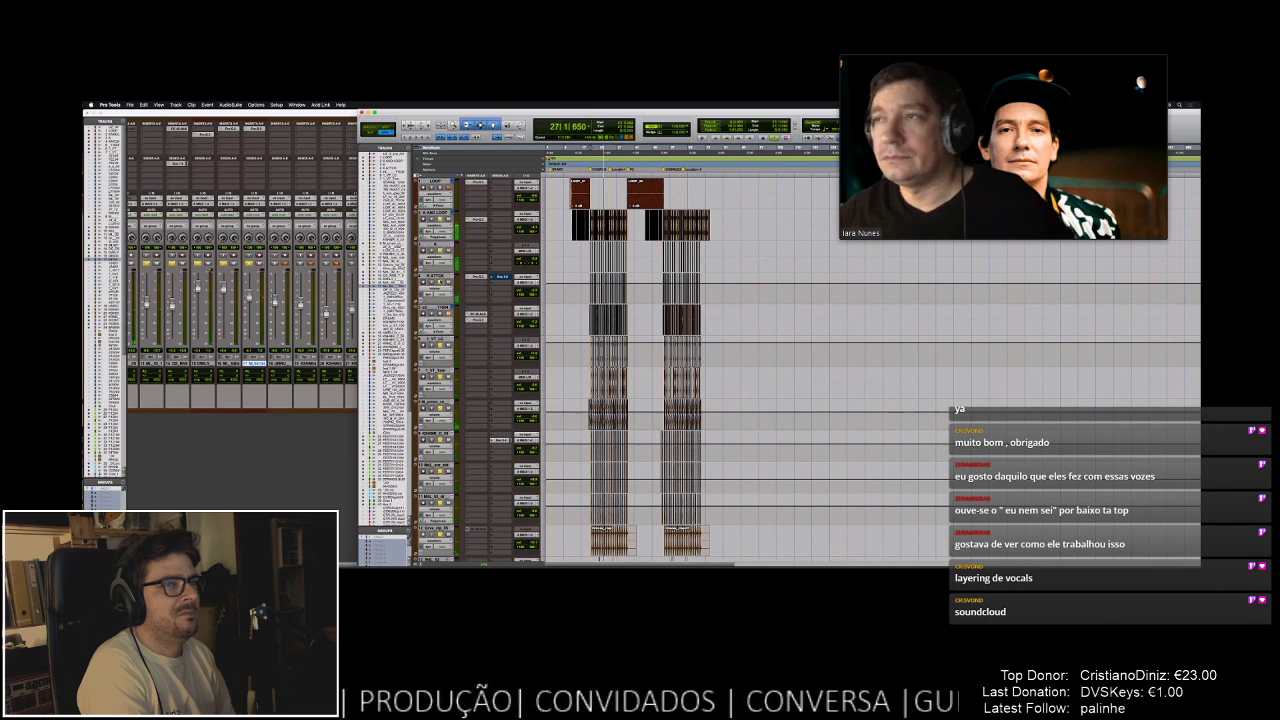
- Look down from the drum and percussion tracks to the green and light blue instrument tracks during playback, and stop the song
scroll(700, 370, "down", 5)
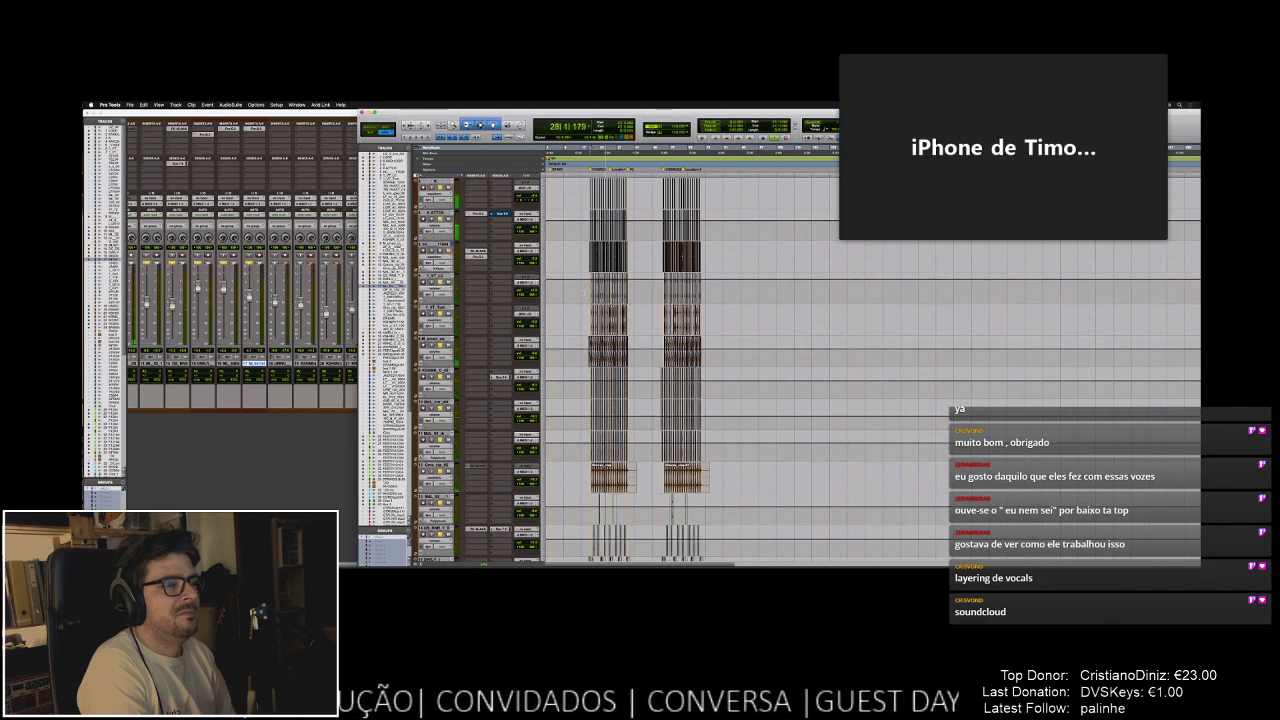
scroll(700, 370, "down", 4)
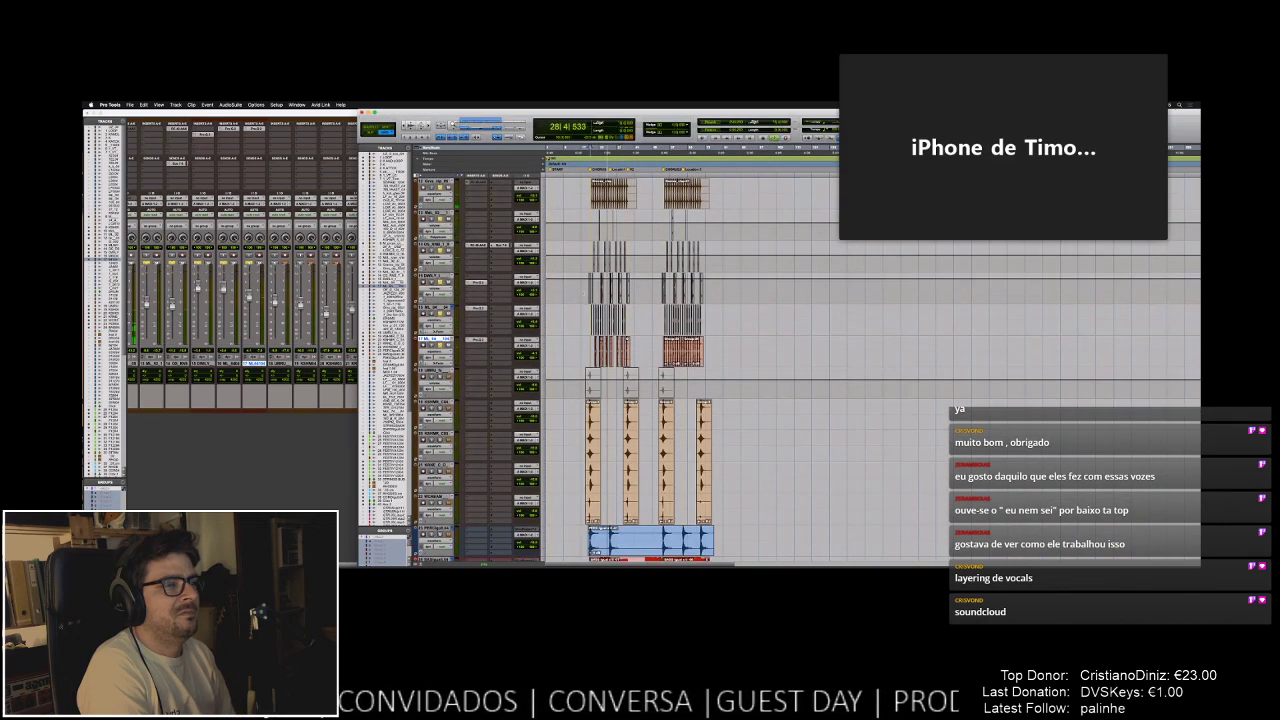
scroll(700, 370, "down", 3)
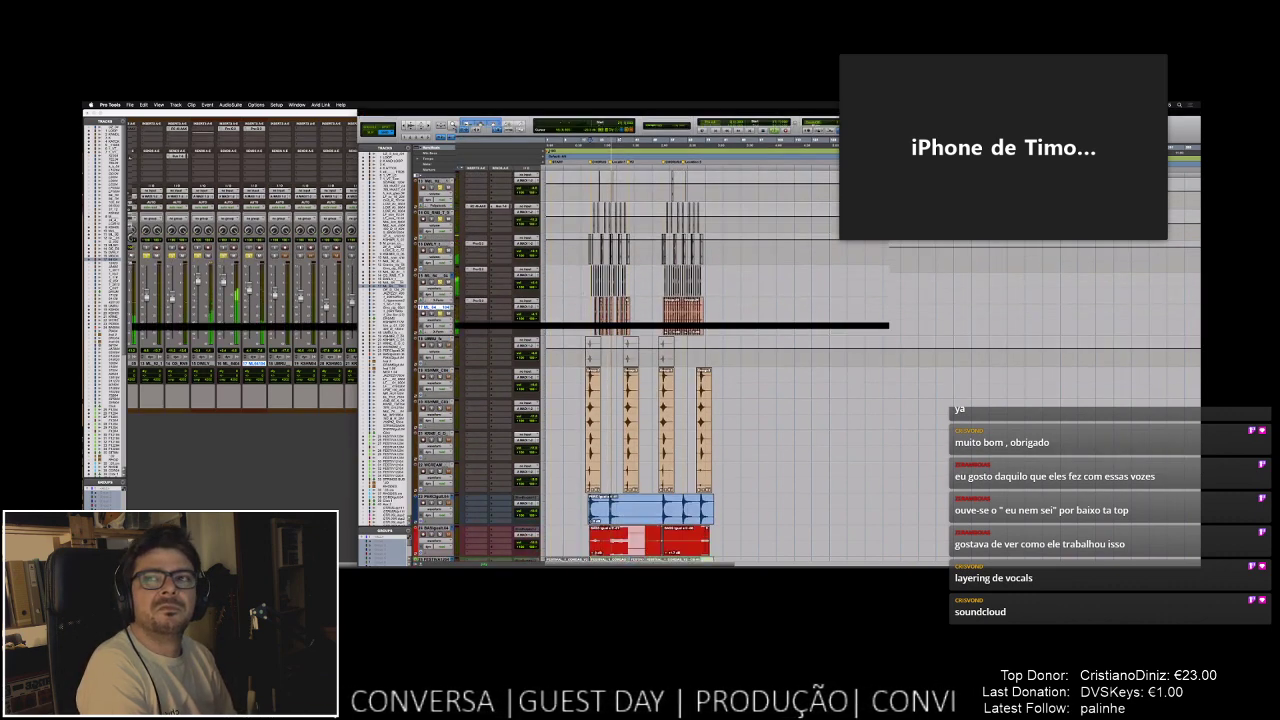
scroll(700, 370, "down", 2)
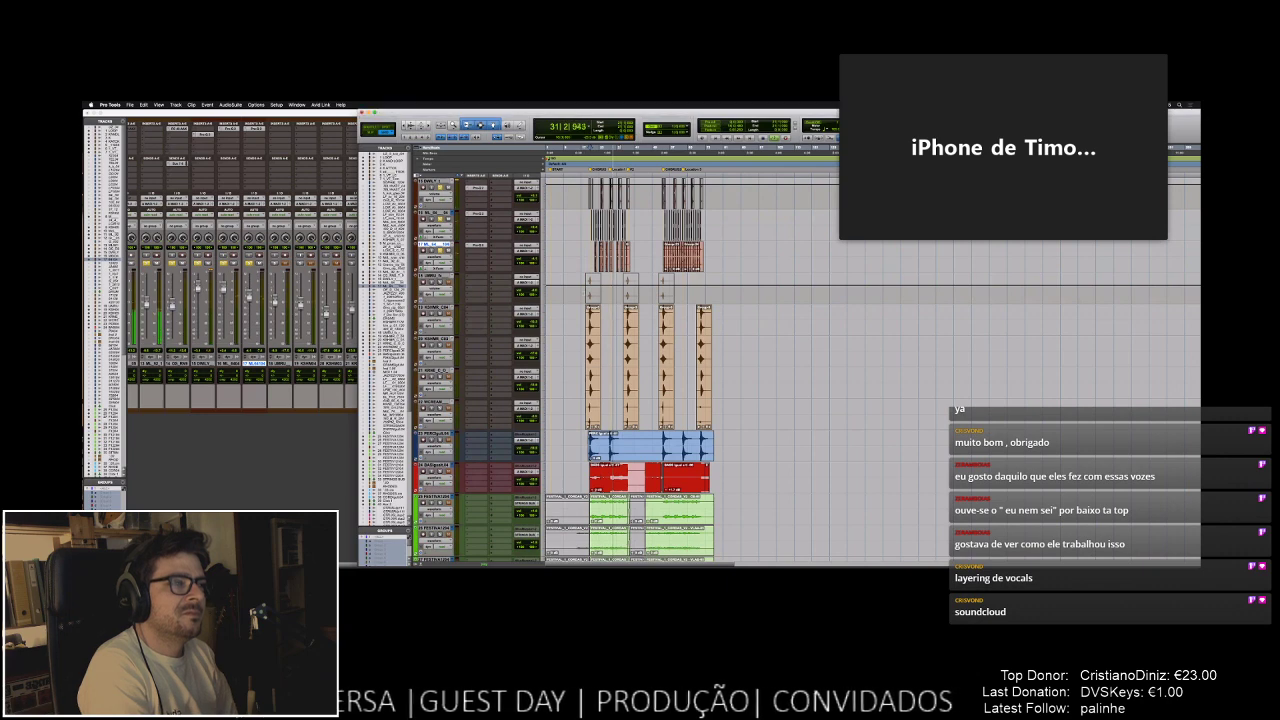
scroll(553, 337, "down", 2)
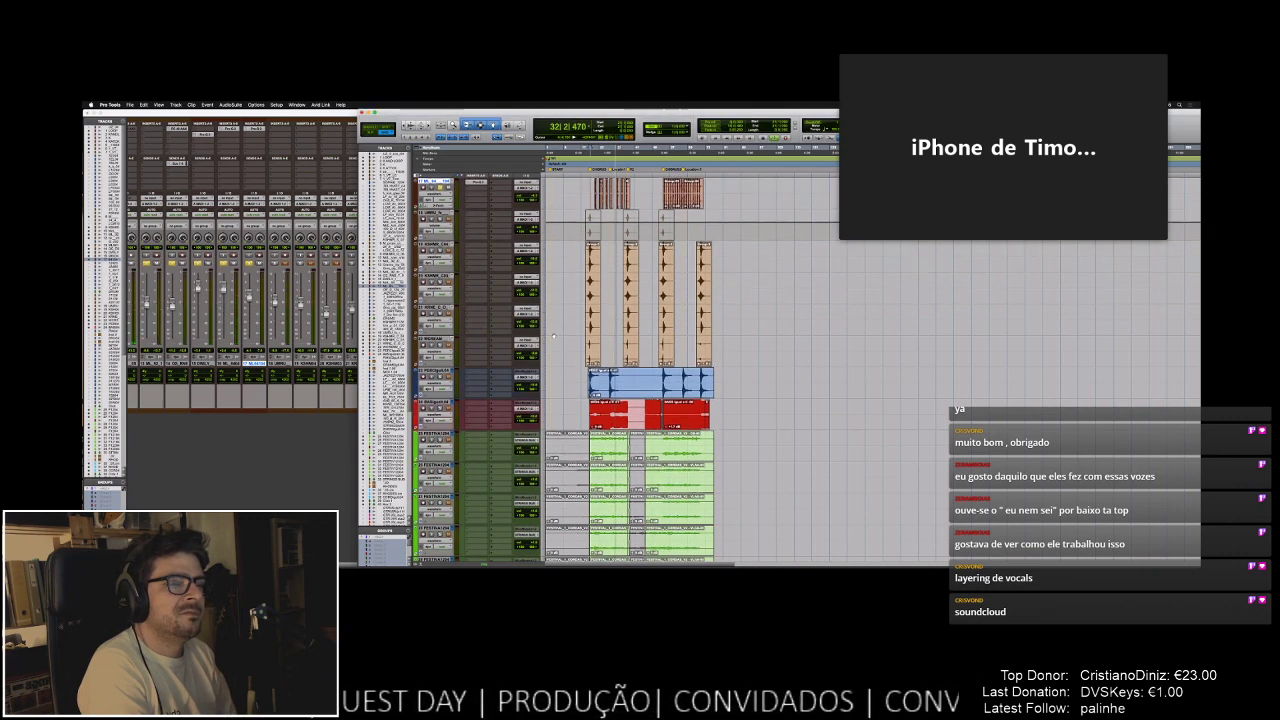
scroll(553, 337, "down", 8)
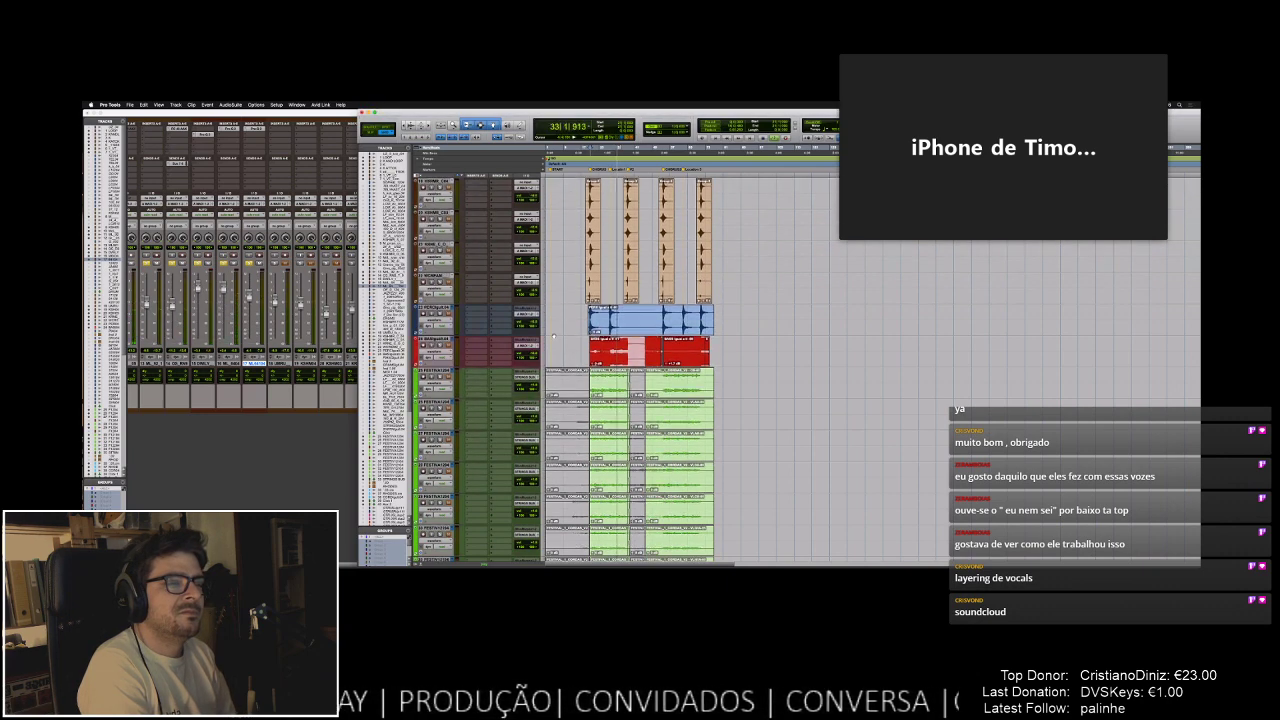
scroll(553, 337, "down", 3)
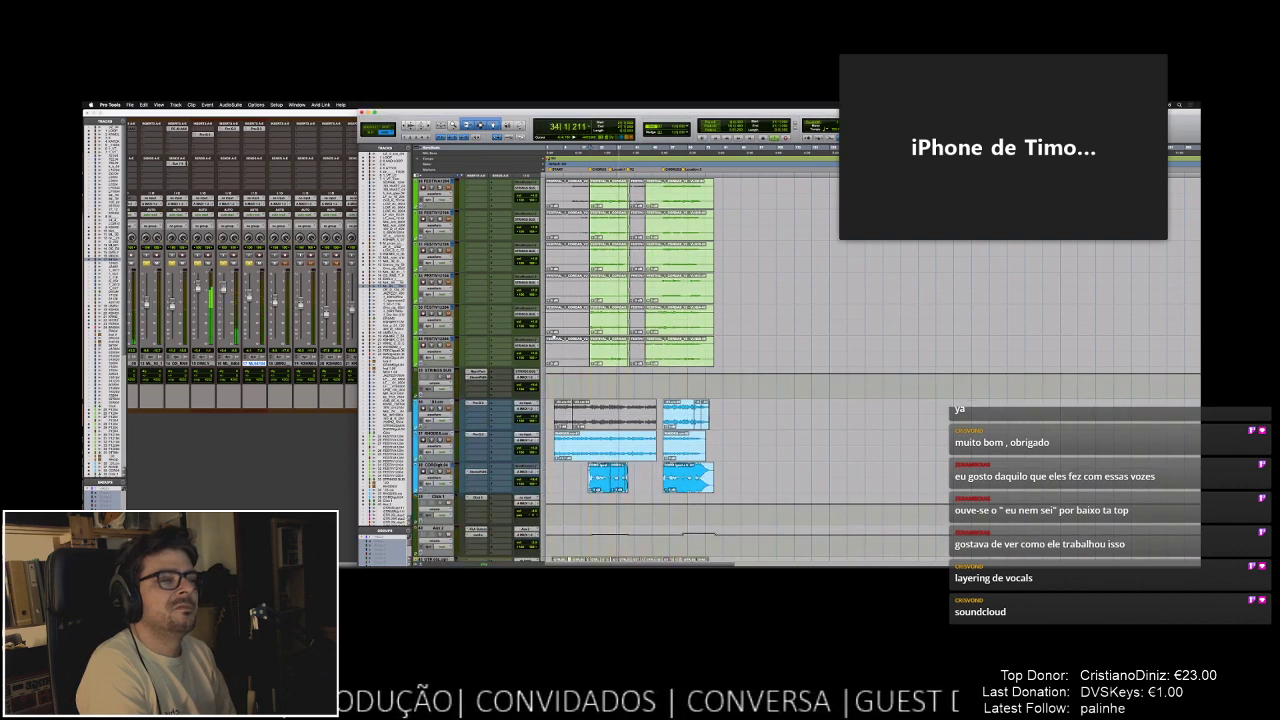
key("space")
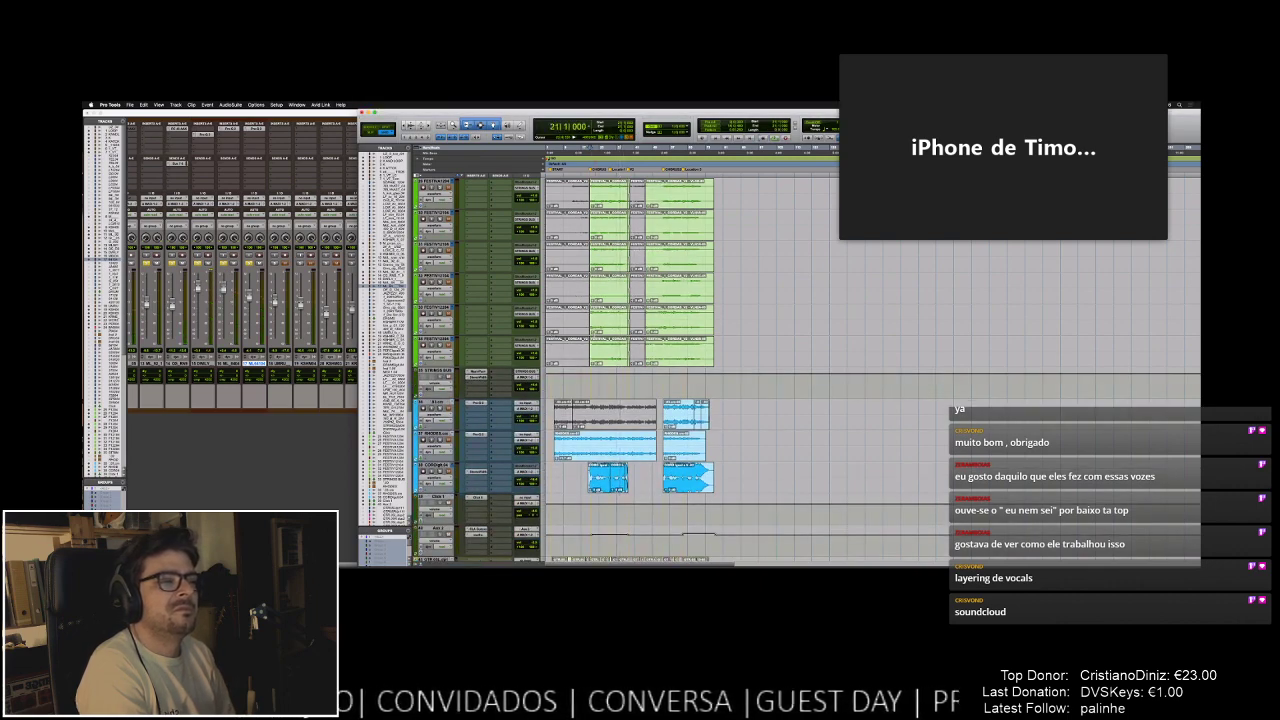
- Look back up to the drum and percussion tracks and down past the instruments to the vocal tracks
scroll(553, 337, "up", 10)
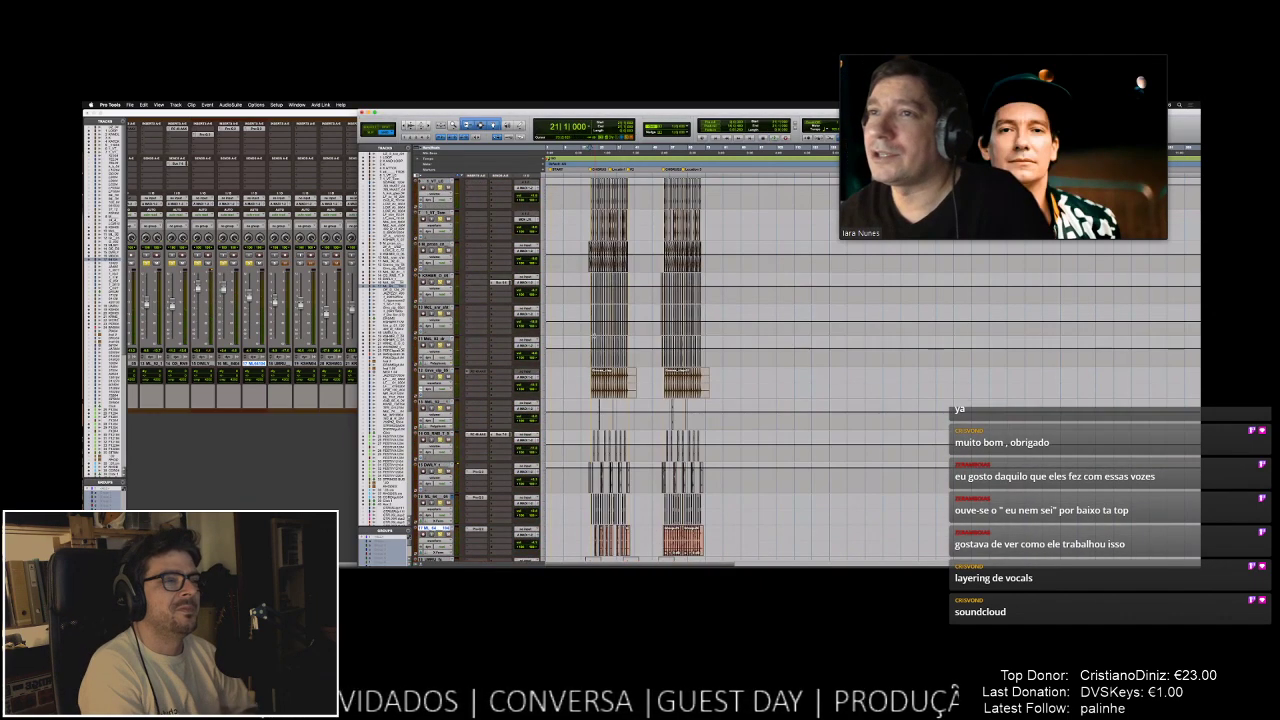
scroll(553, 337, "up", 2)
scroll(553, 337, "up", 2)
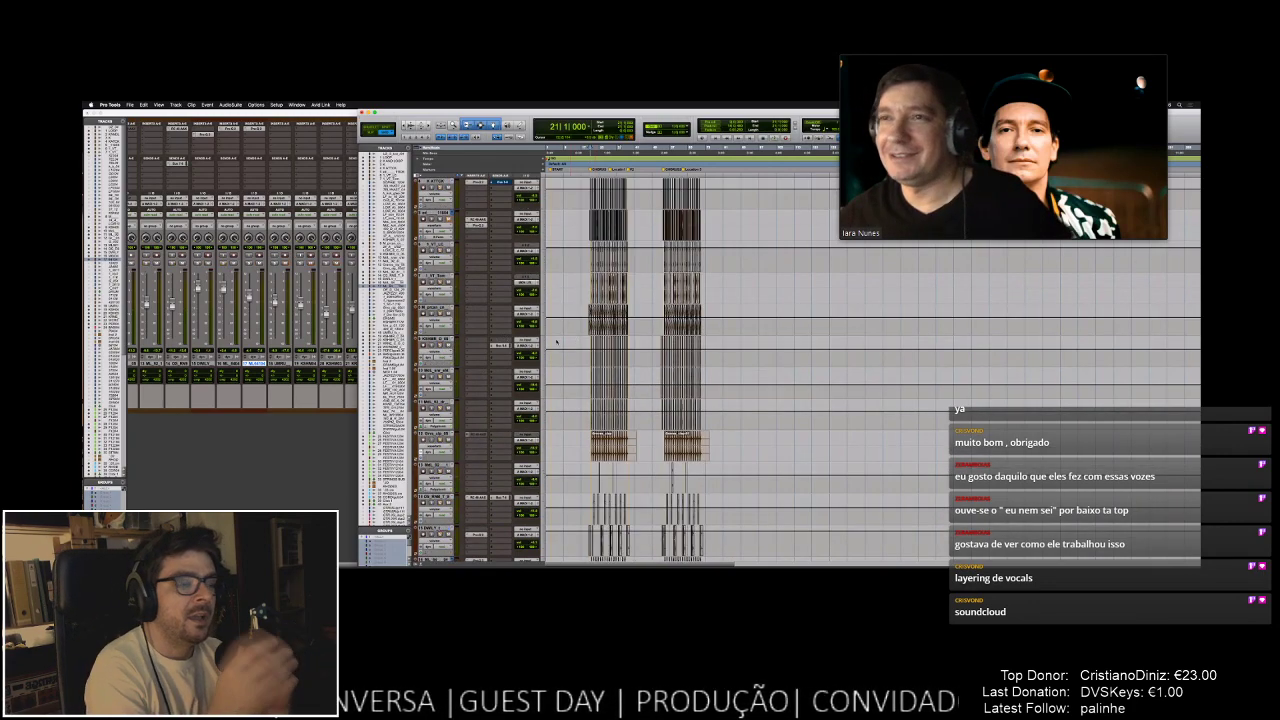
scroll(556, 342, "down", 10)
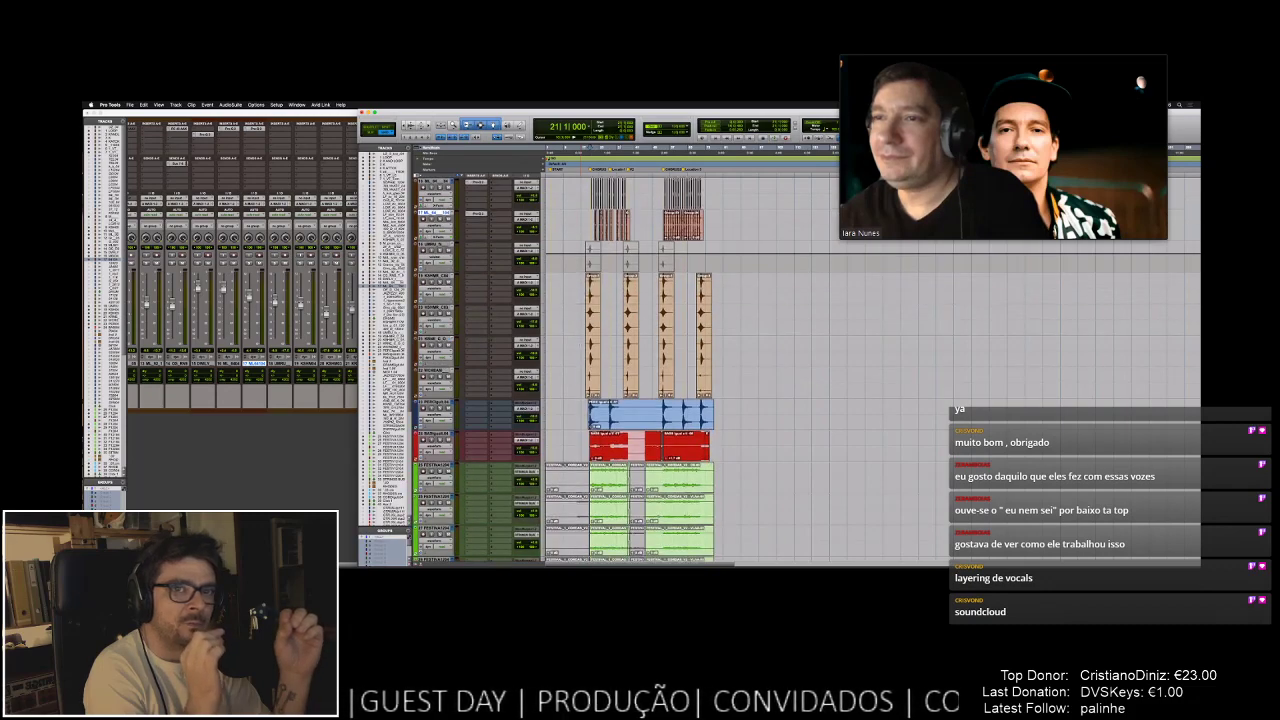
scroll(556, 342, "down", 15)
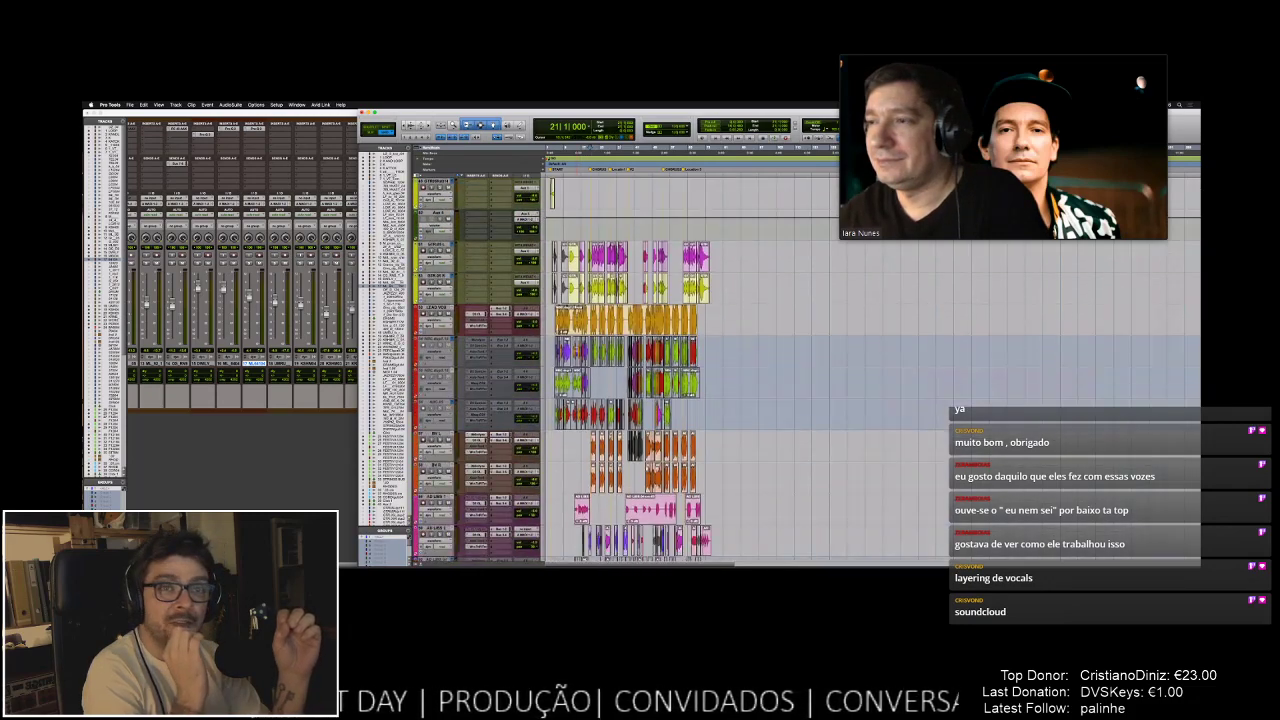
scroll(700, 370, "down", 5)
- Select the lower orange vocal track, magnify the timeline around bar 38, and place the edit cursor on the first pink ad-lib track
left_click(433, 338)
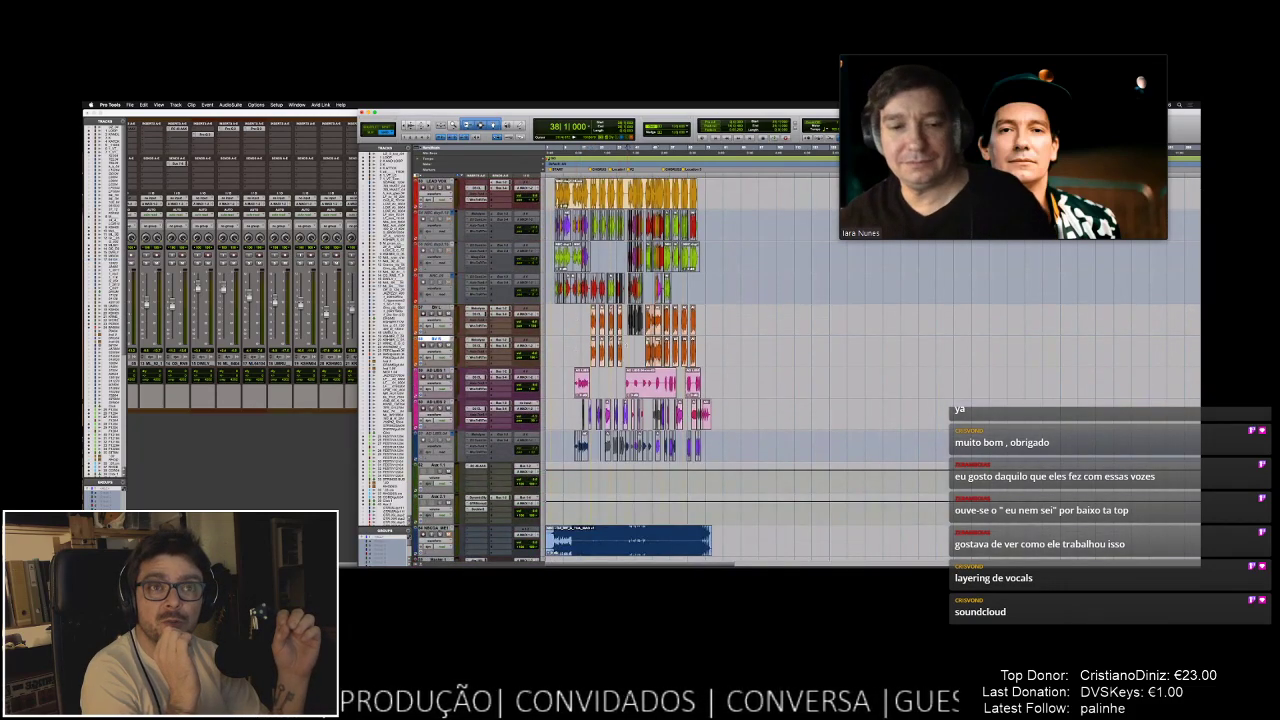
key("super+bracketright")
key("super+bracketright")
key("super+bracketright")
key("super+bracketright")
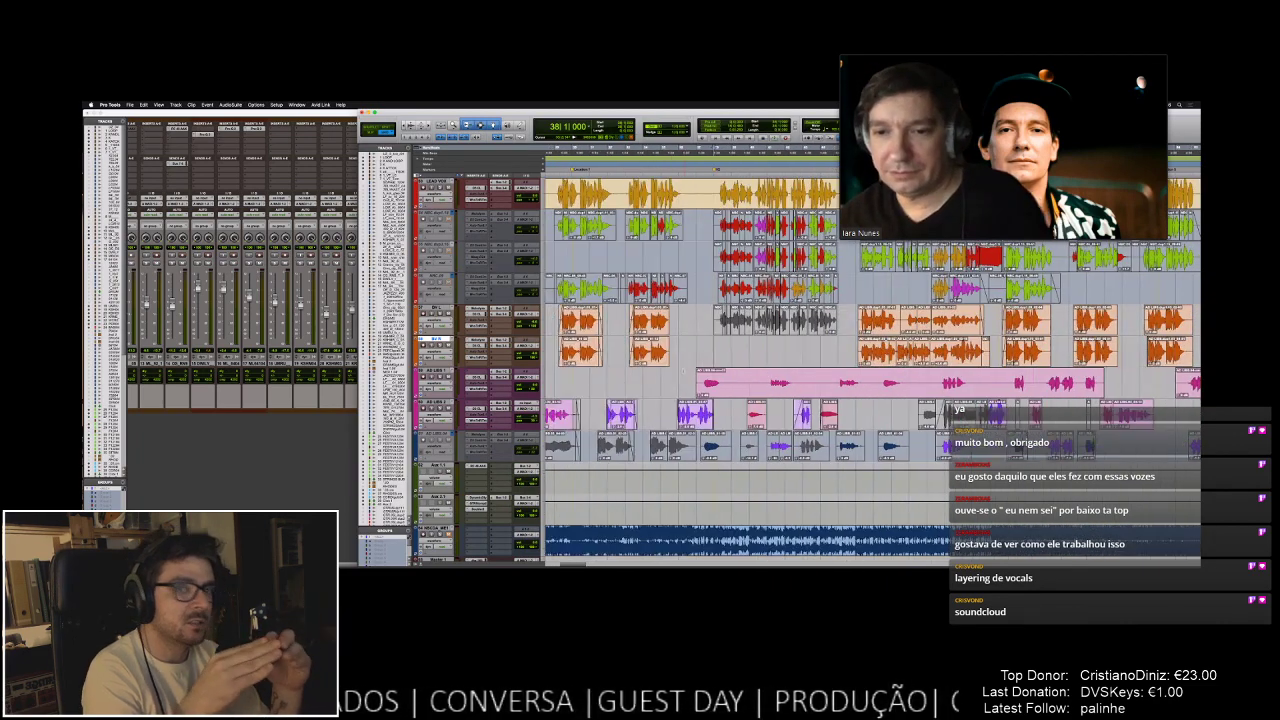
left_click(610, 383)
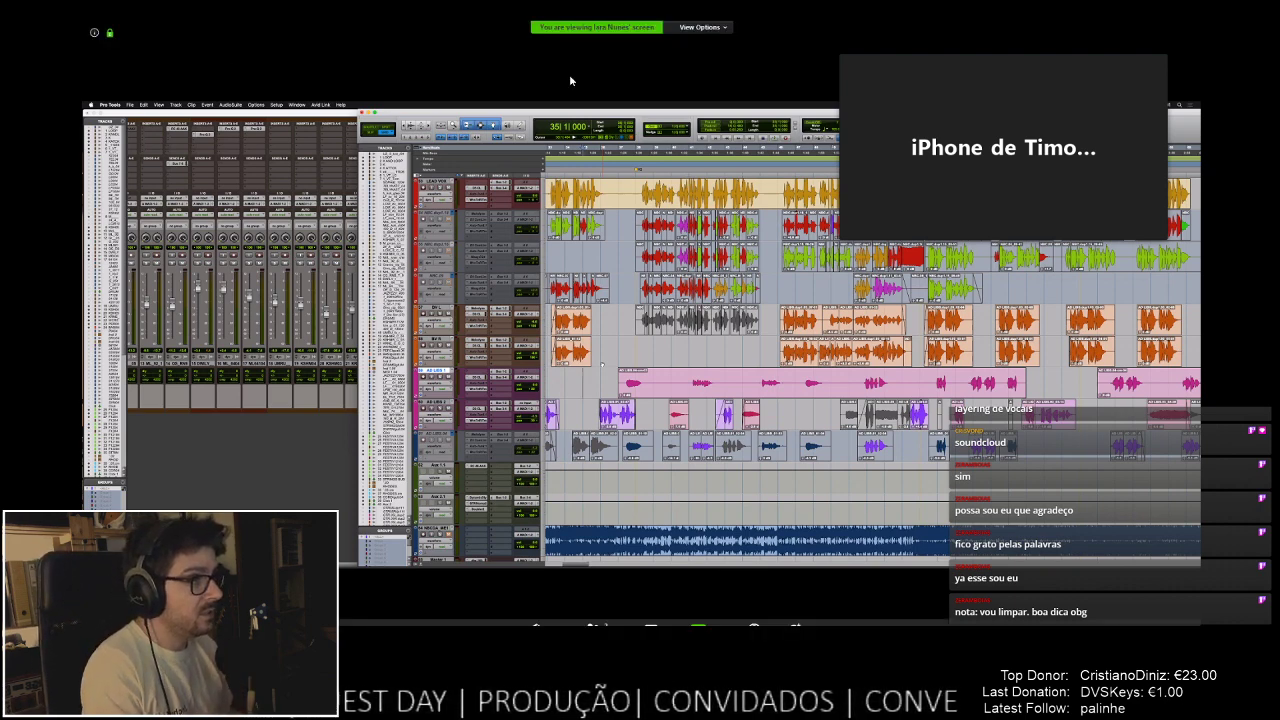
- Switch the Zoom video to thumbnails, shift it slightly sideways, and restore the active-speaker view
left_click(879, 48)
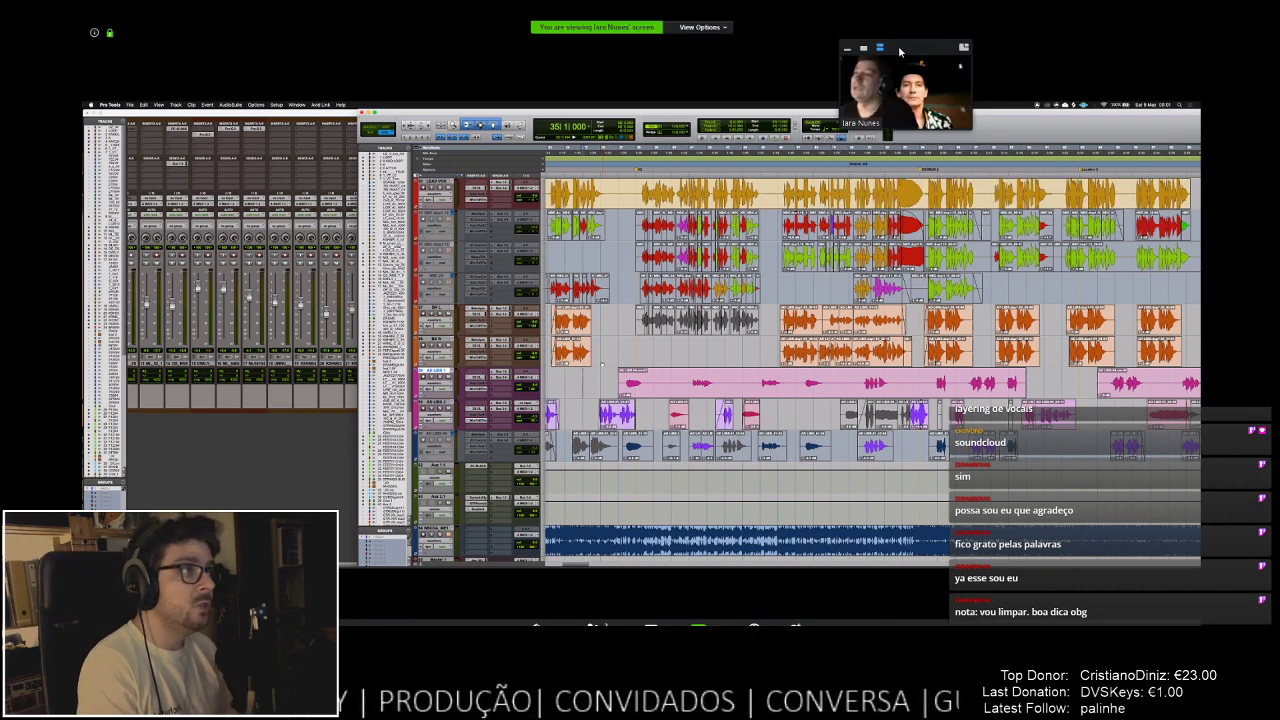
left_click_drag(883, 62, 913, 60)
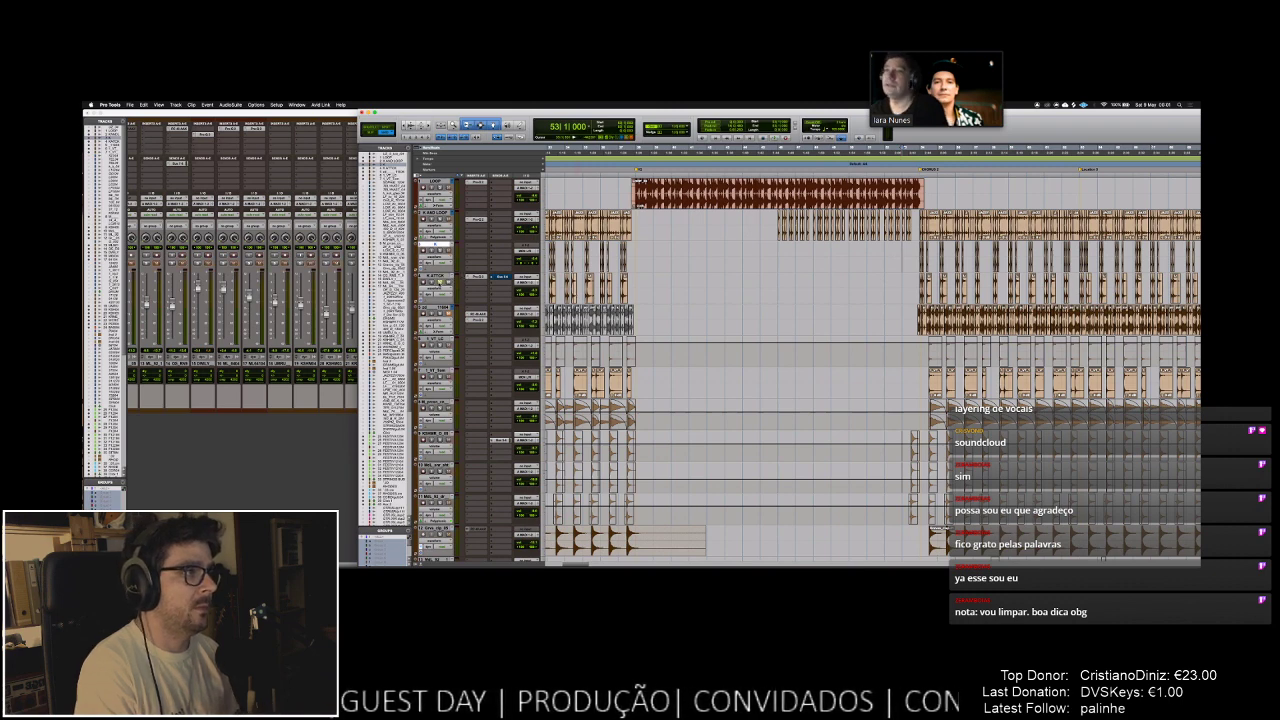
left_click(895, 45)
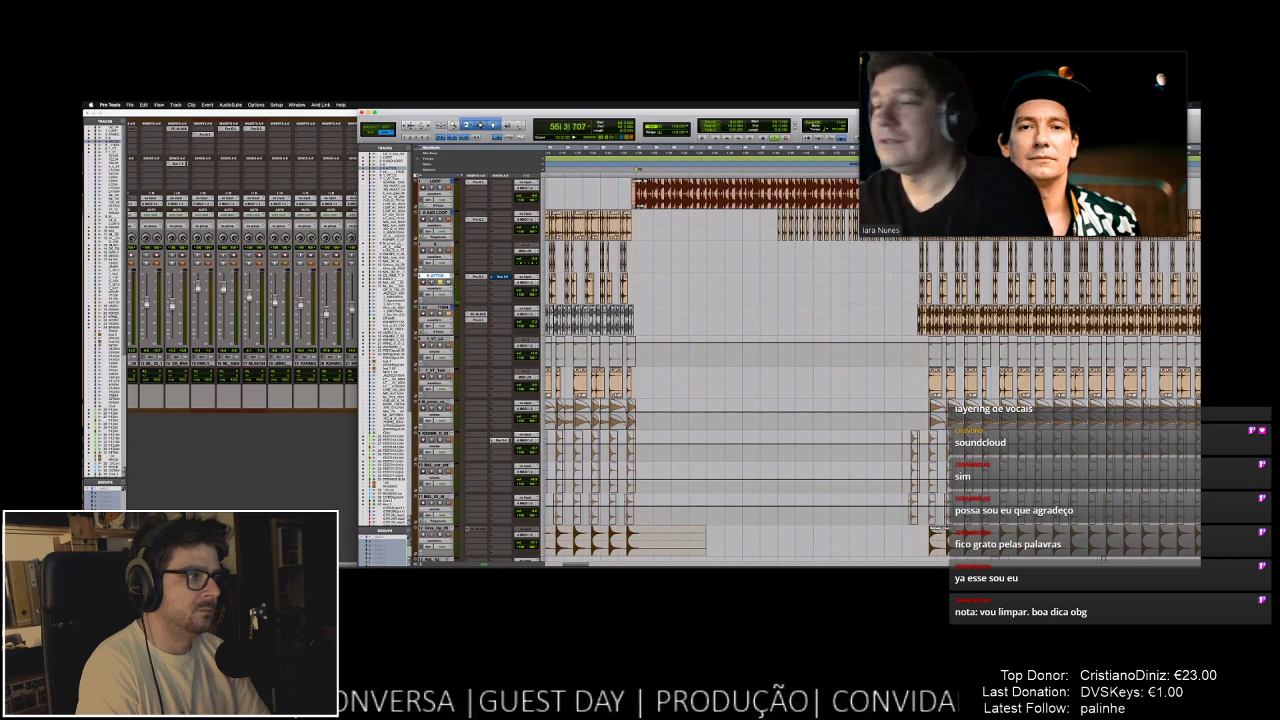
- Audition the two soloed percussion tracks from bar 54, and briefly select the lower track's clips after the gap
key("space")
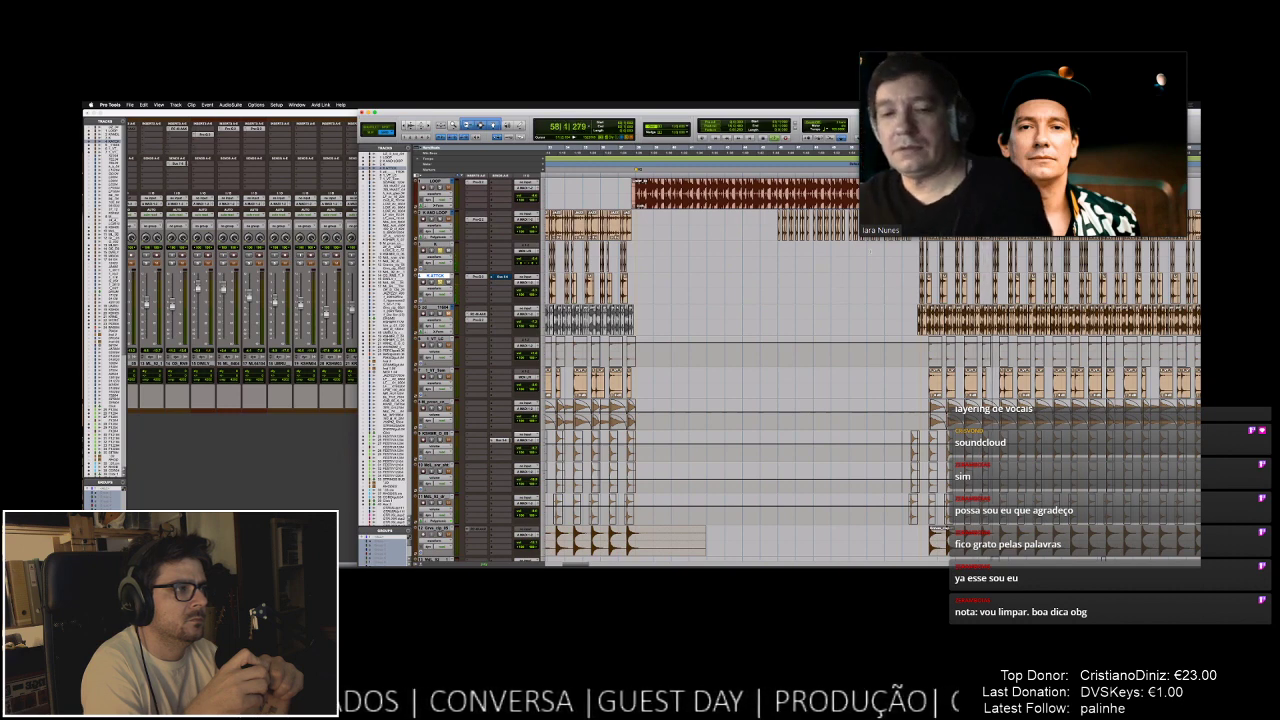
key("space")
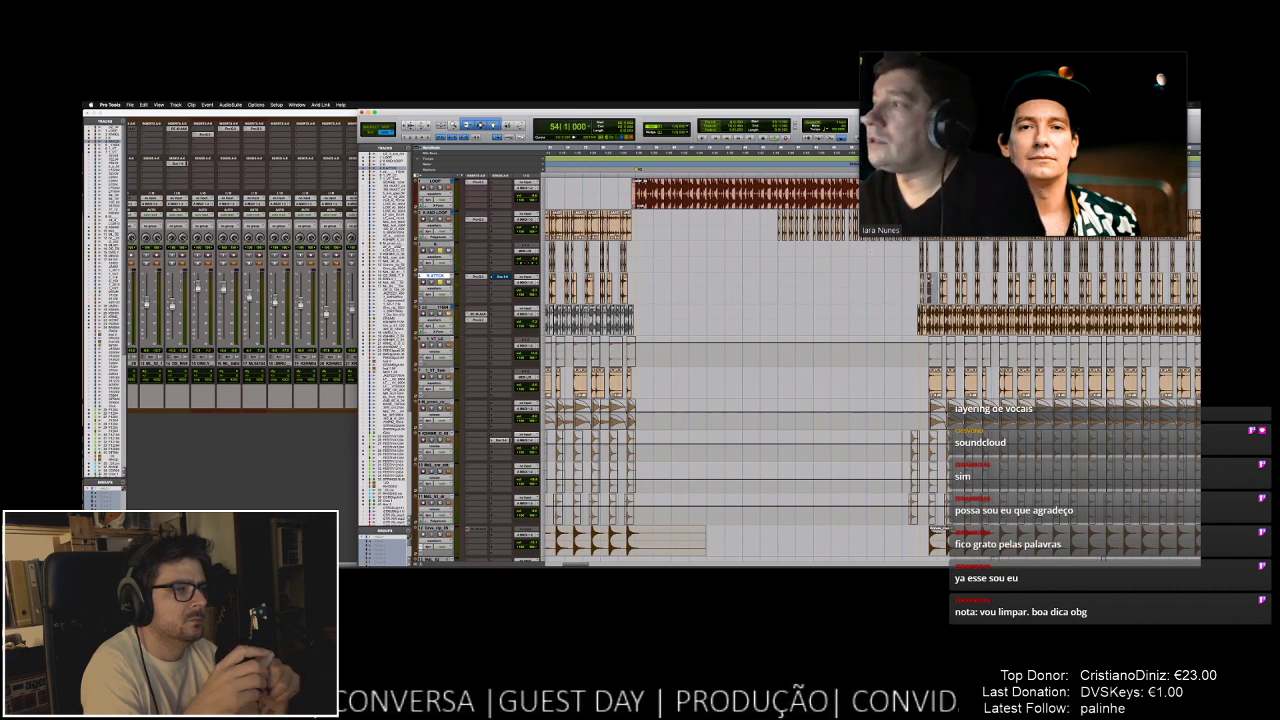
key("KP_Add")
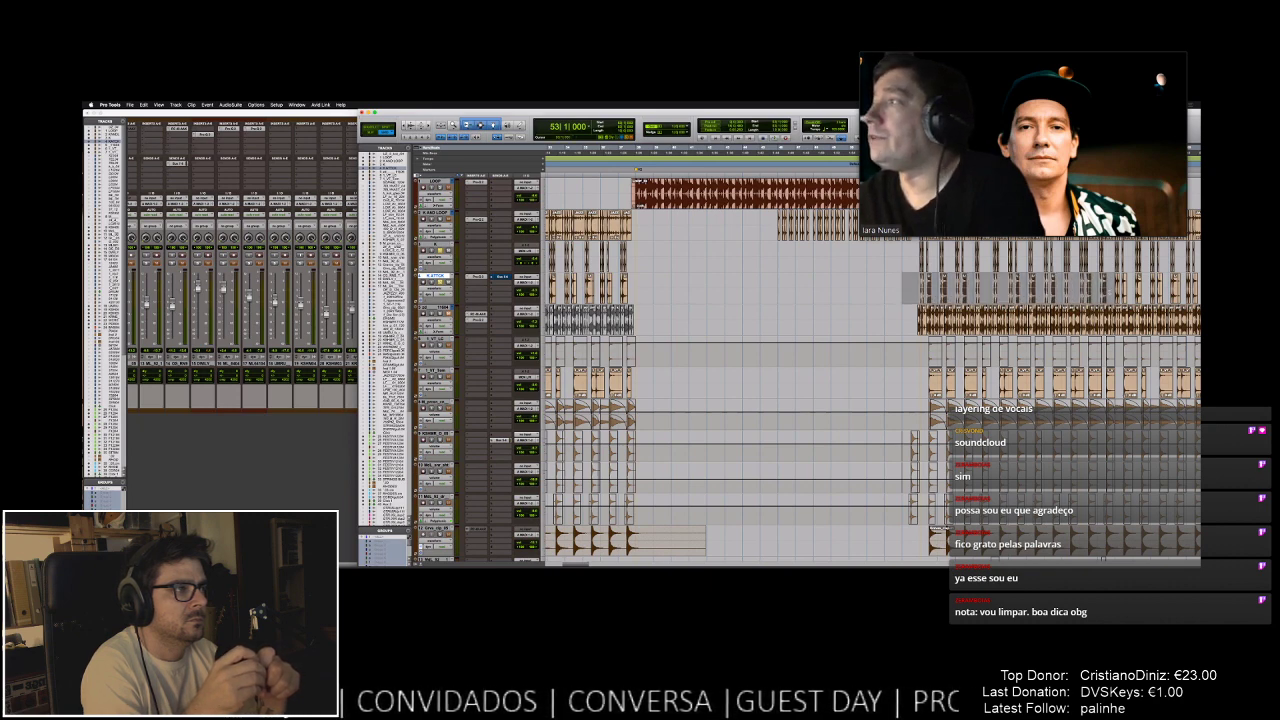
left_click_drag(903, 288, 1134, 288)
left_click(879, 292)
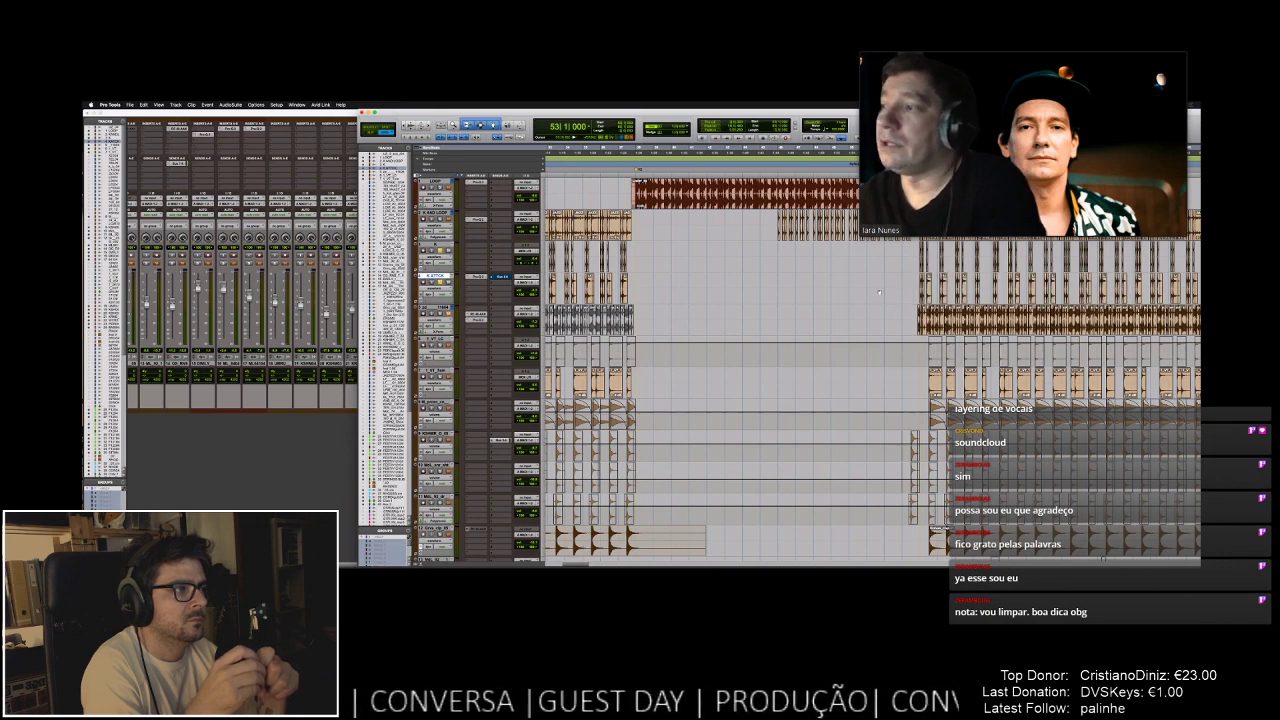
- Look down through the percussion, green and yellow instrument tracks to the vocals, and select the first pink ad-lib track
scroll(884, 300, "down", 3)
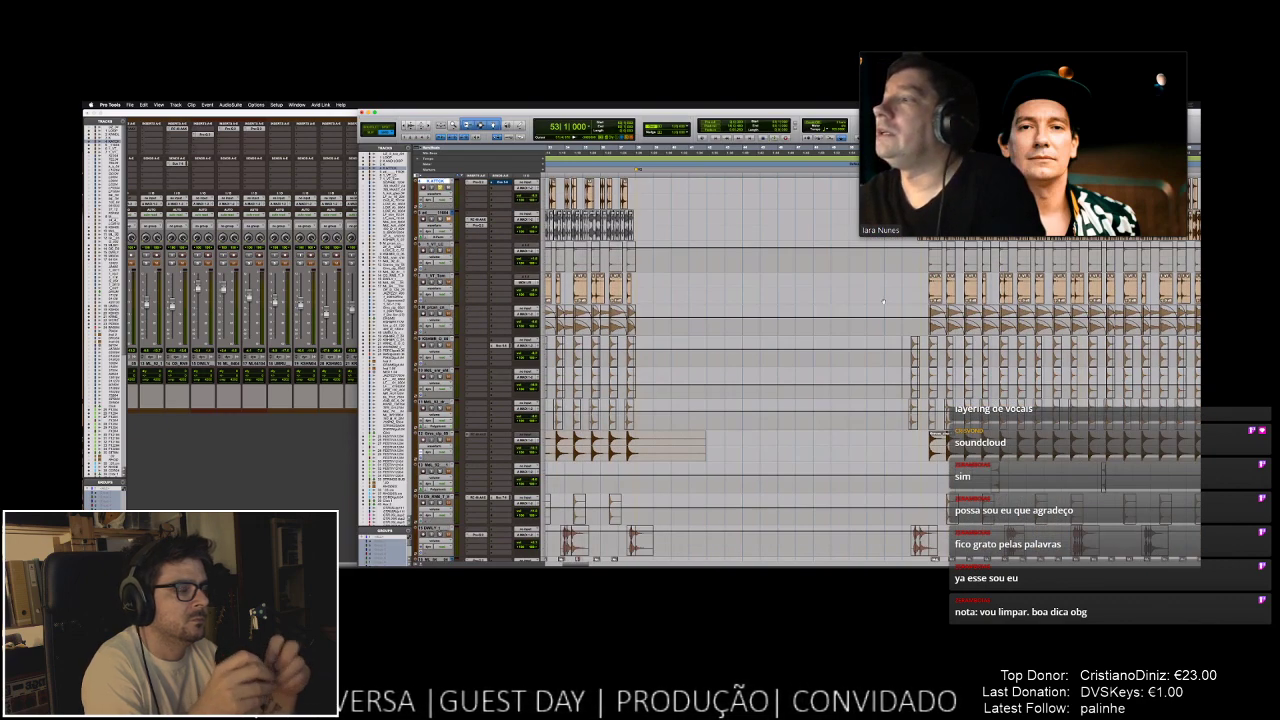
scroll(884, 300, "down", 3)
scroll(884, 300, "down", 10)
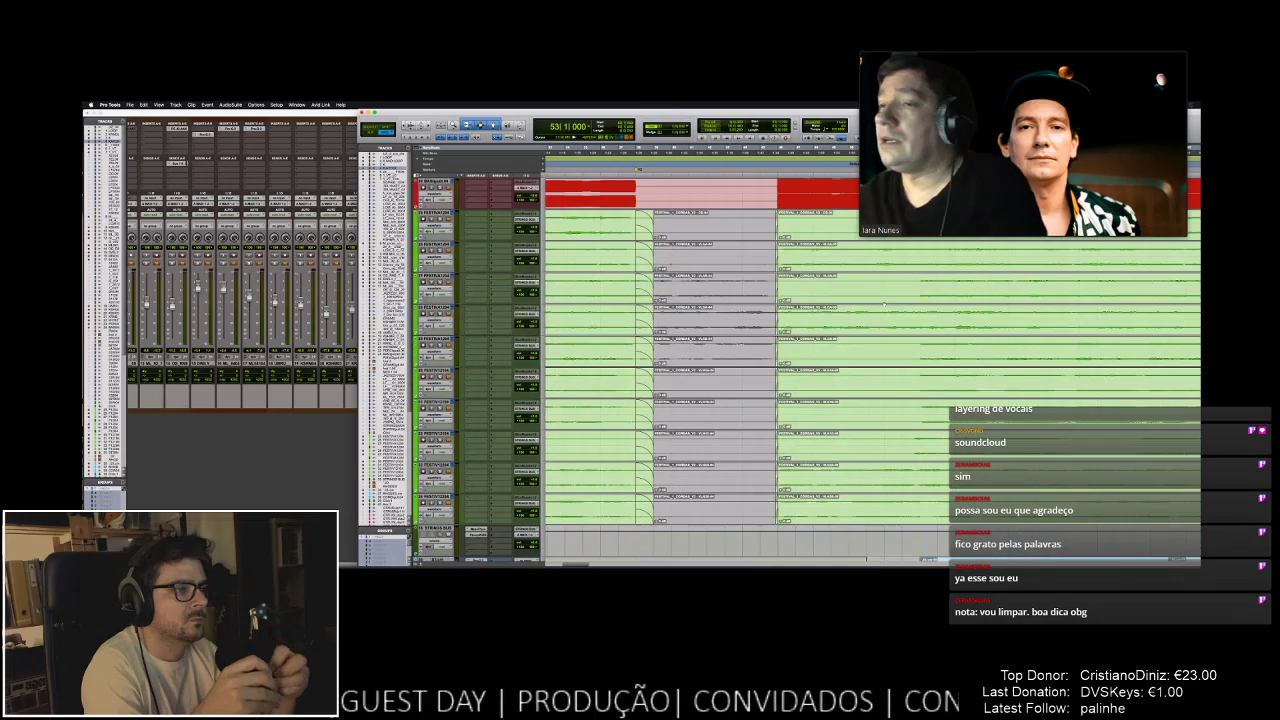
scroll(884, 304, "down", 12)
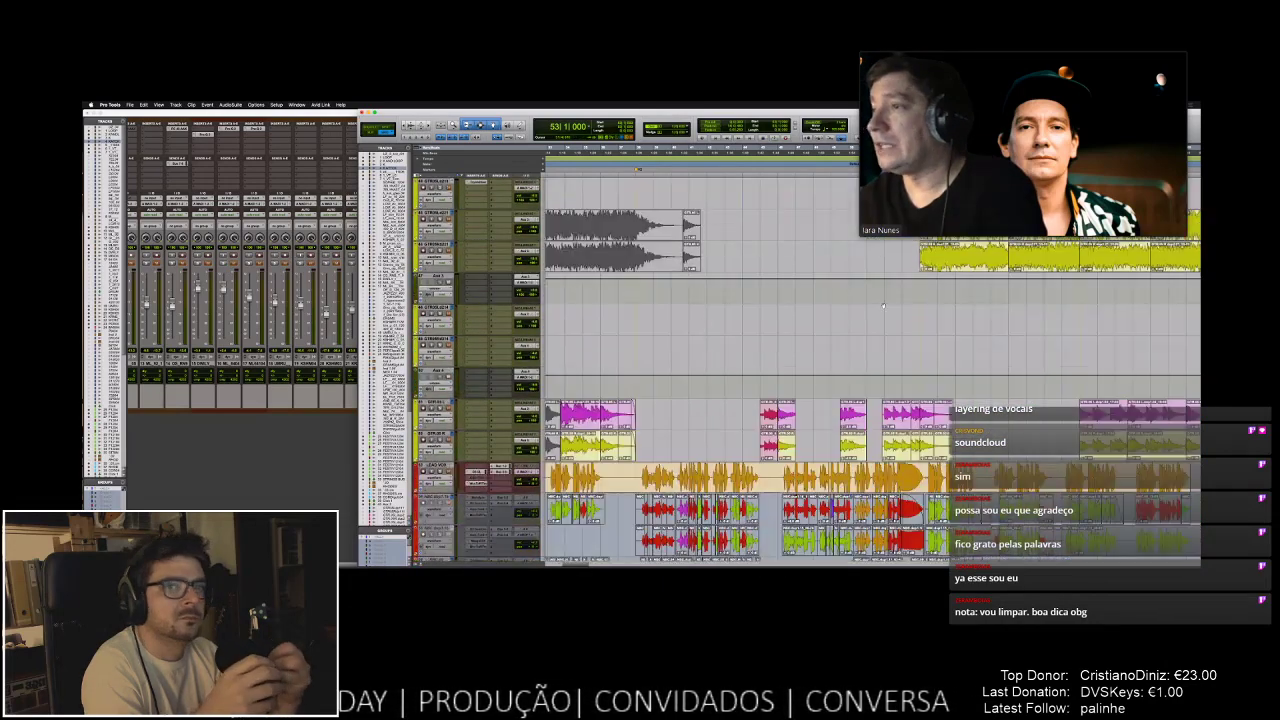
scroll(884, 304, "down", 3)
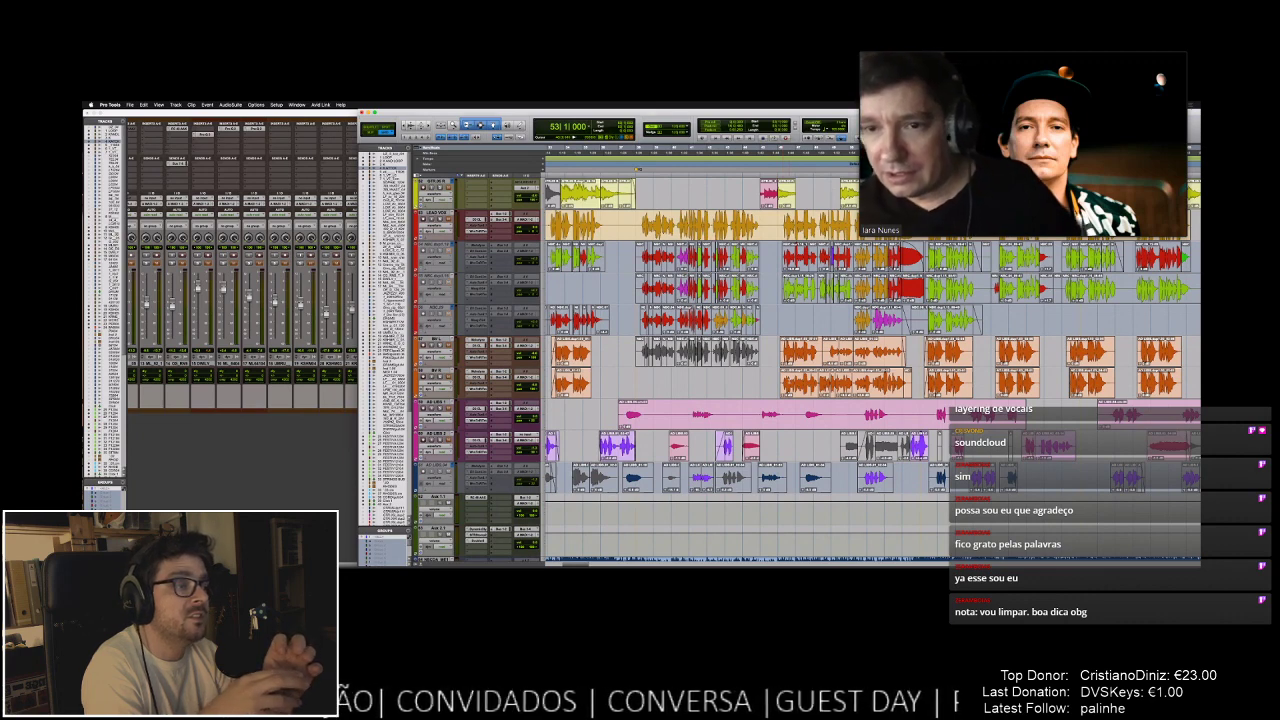
left_click(434, 402)
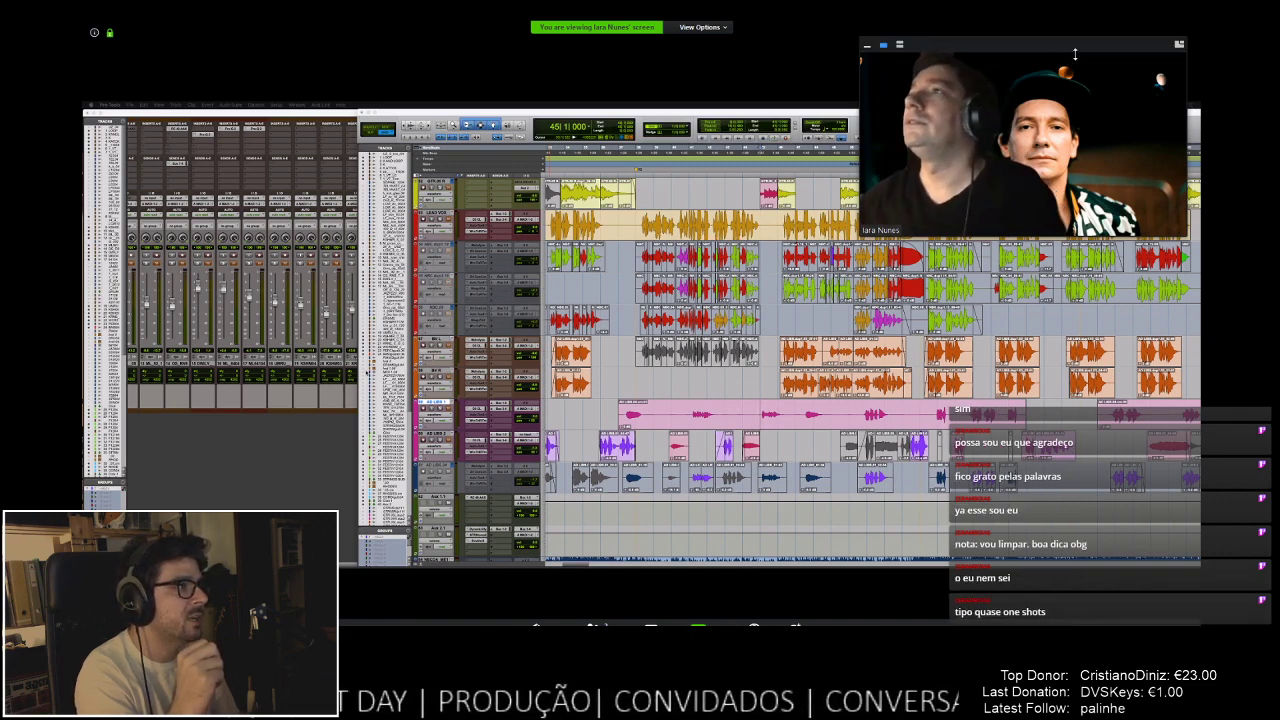
- Try to move the Zoom video window down over the shared session
left_click_drag(1066, 52, 1031, 121)
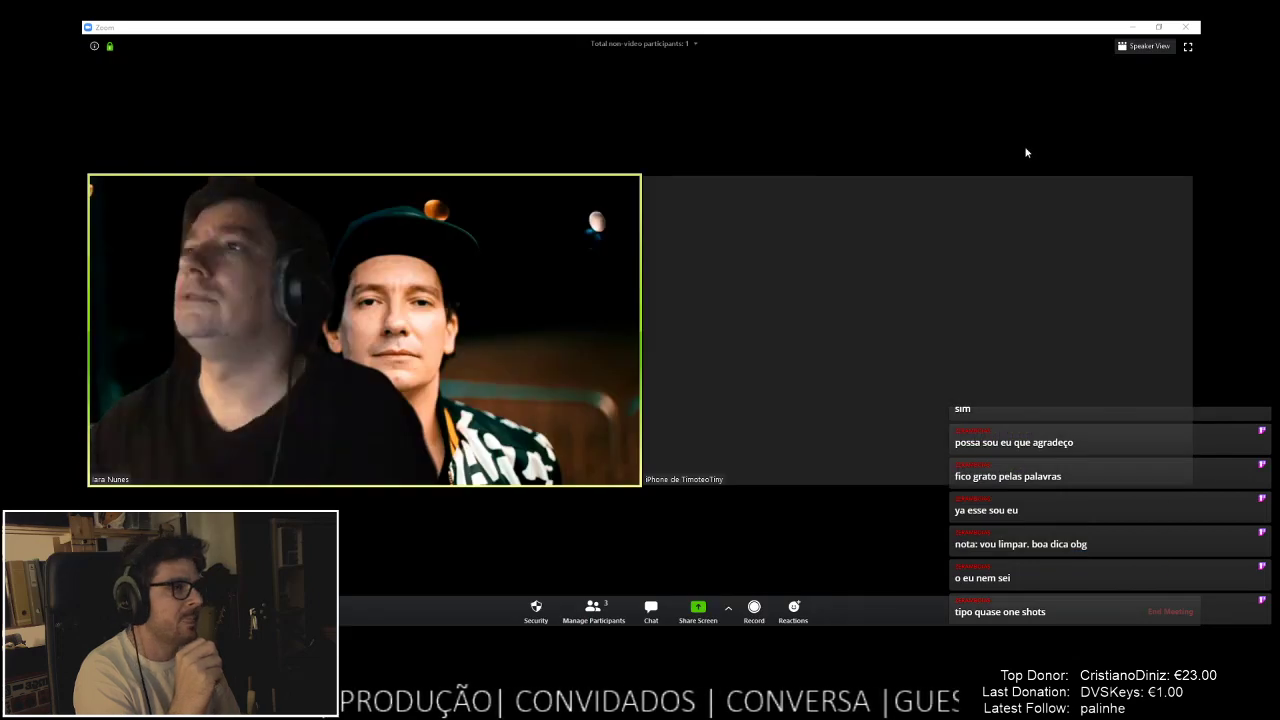